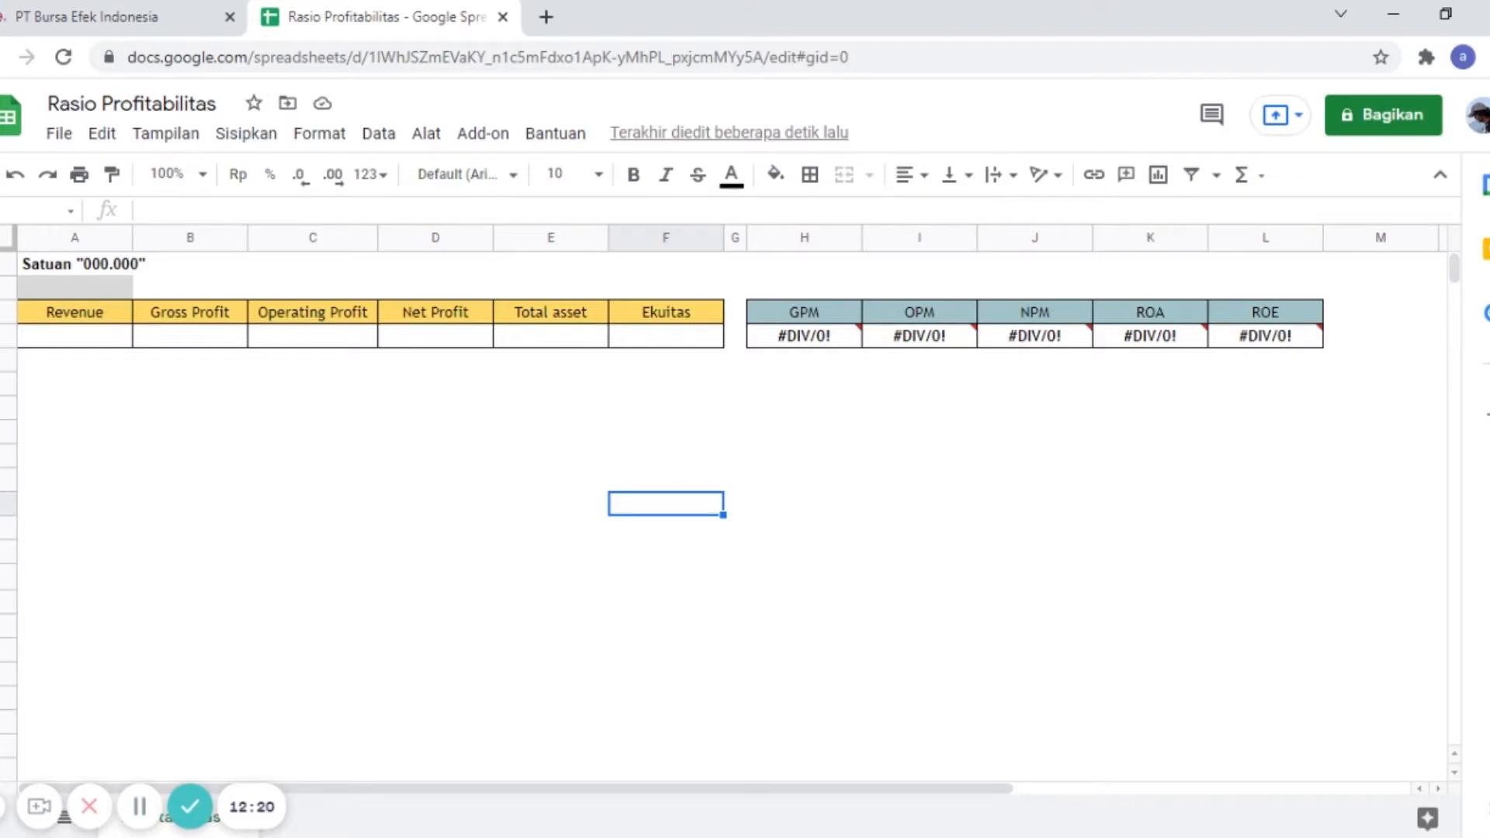
# - Review the ratio headings from GPM to ROE and the input columns from Revenue to Ekuitas in the Rasio Profitabilitas sheet
pyautogui.click(803, 319)
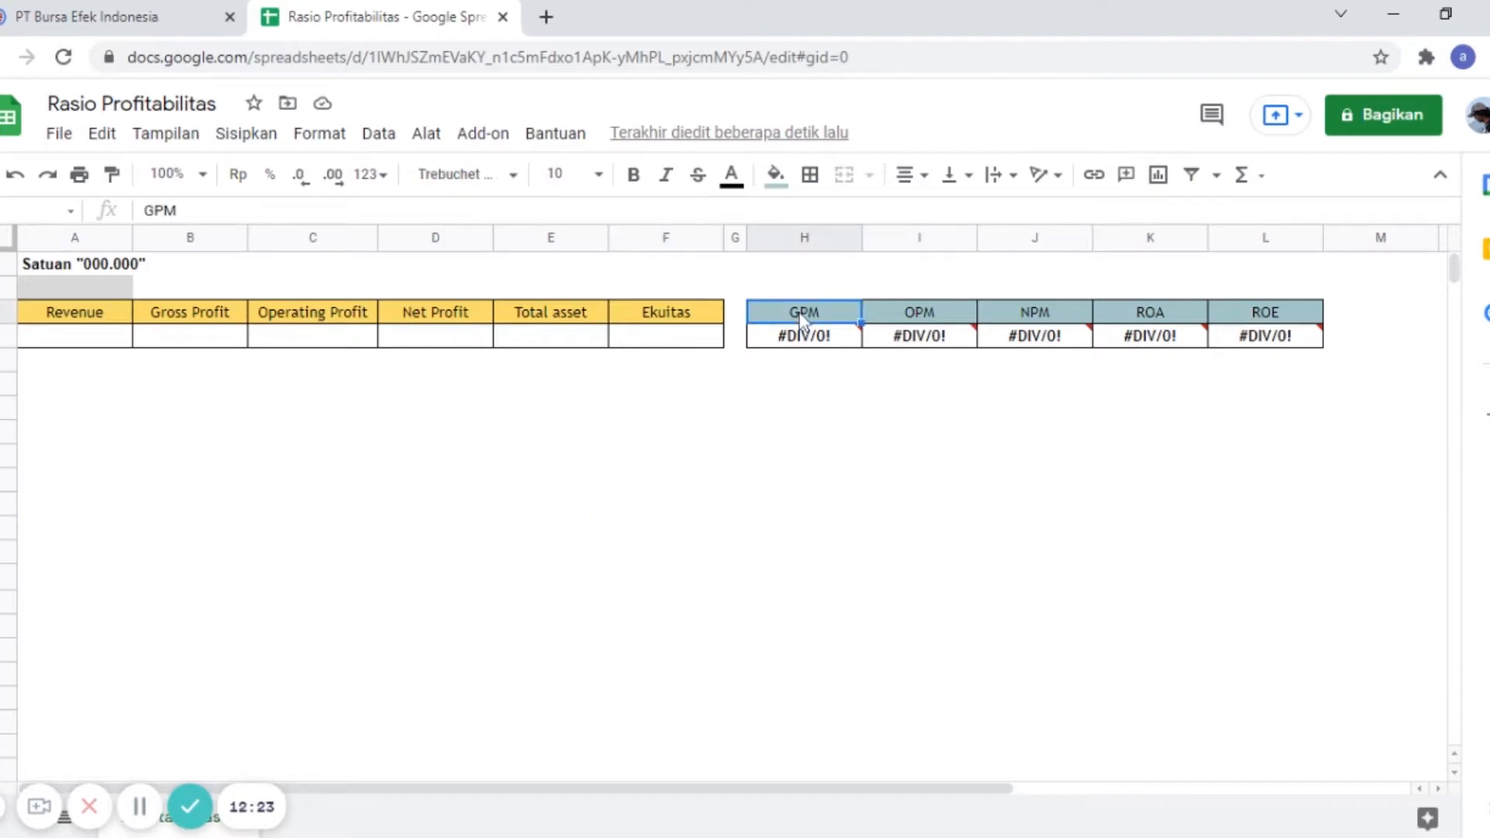
pyautogui.click(942, 320)
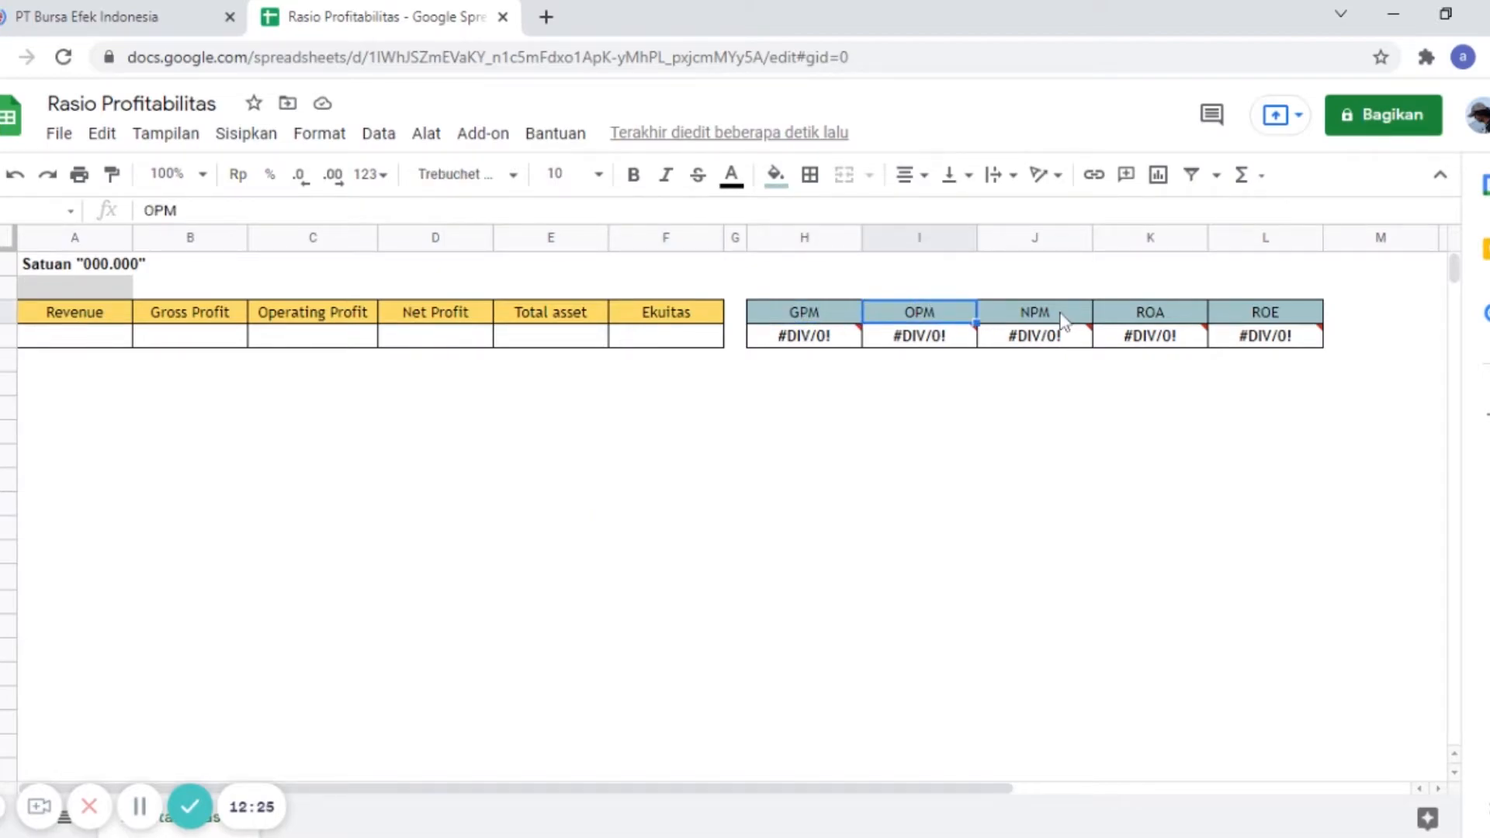
pyautogui.click(1129, 318)
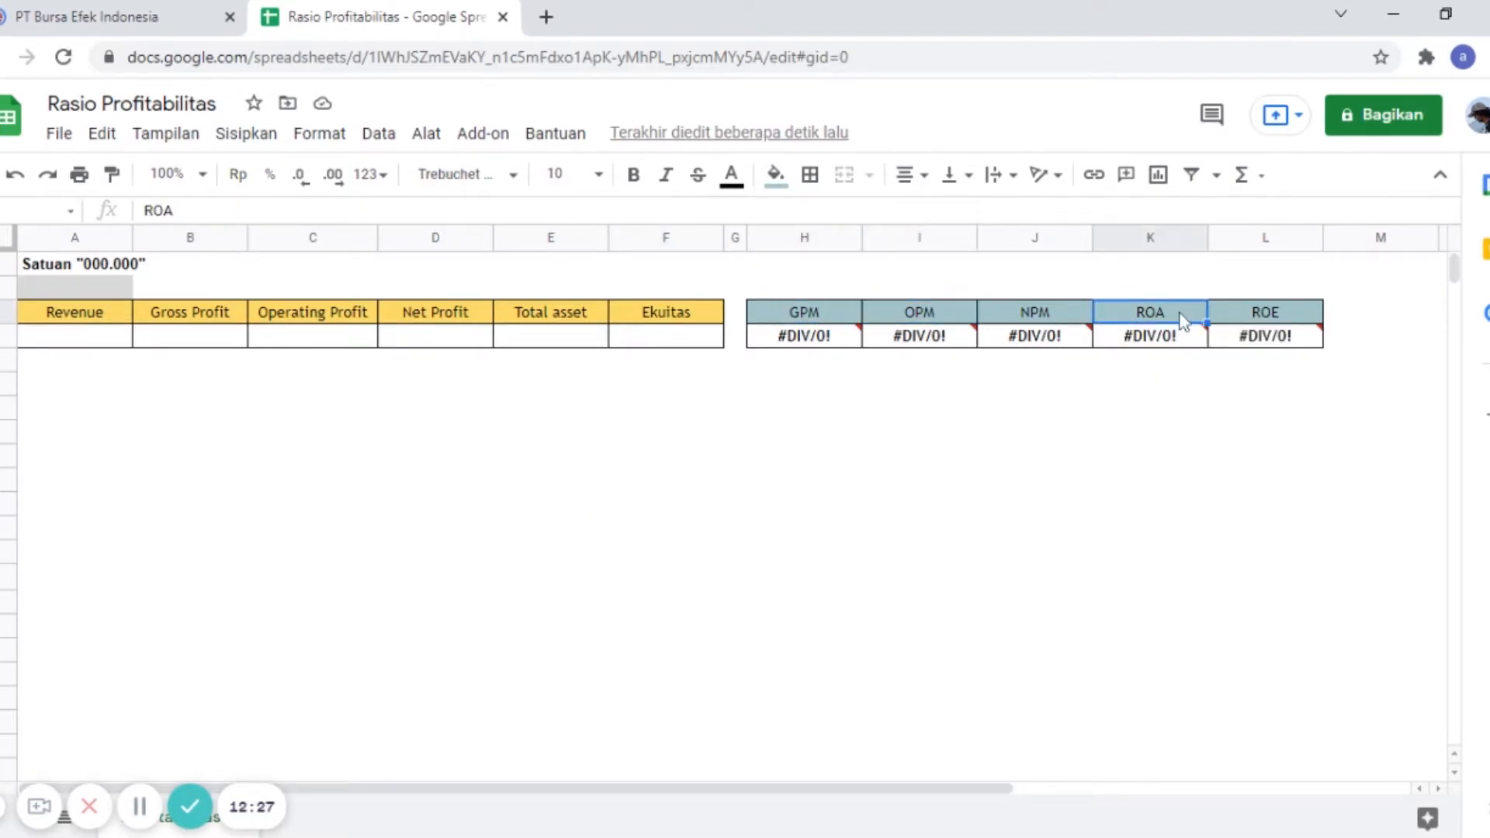
pyautogui.click(1276, 322)
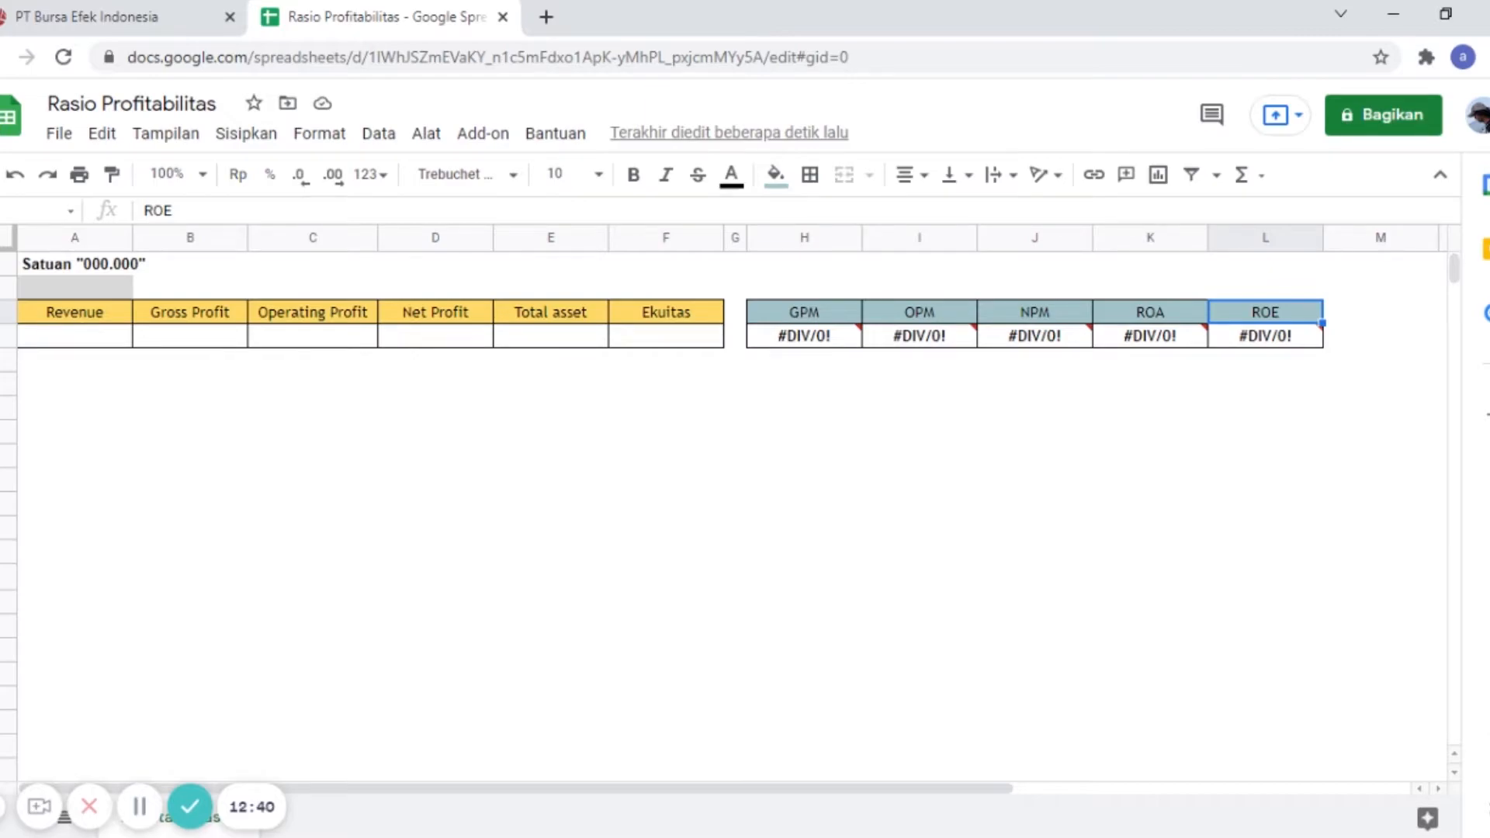
pyautogui.click(74, 312)
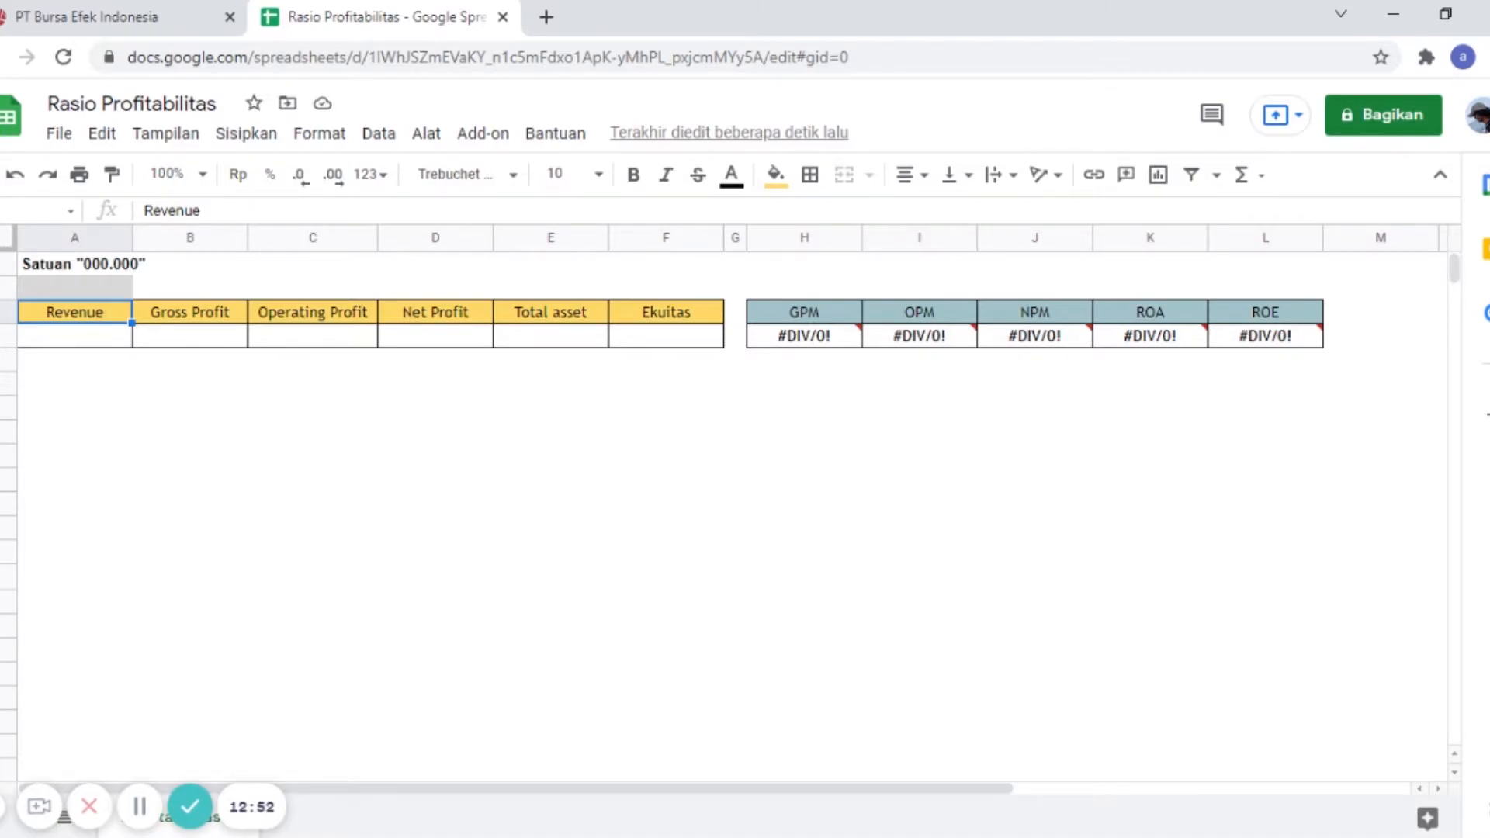
pyautogui.click(448, 318)
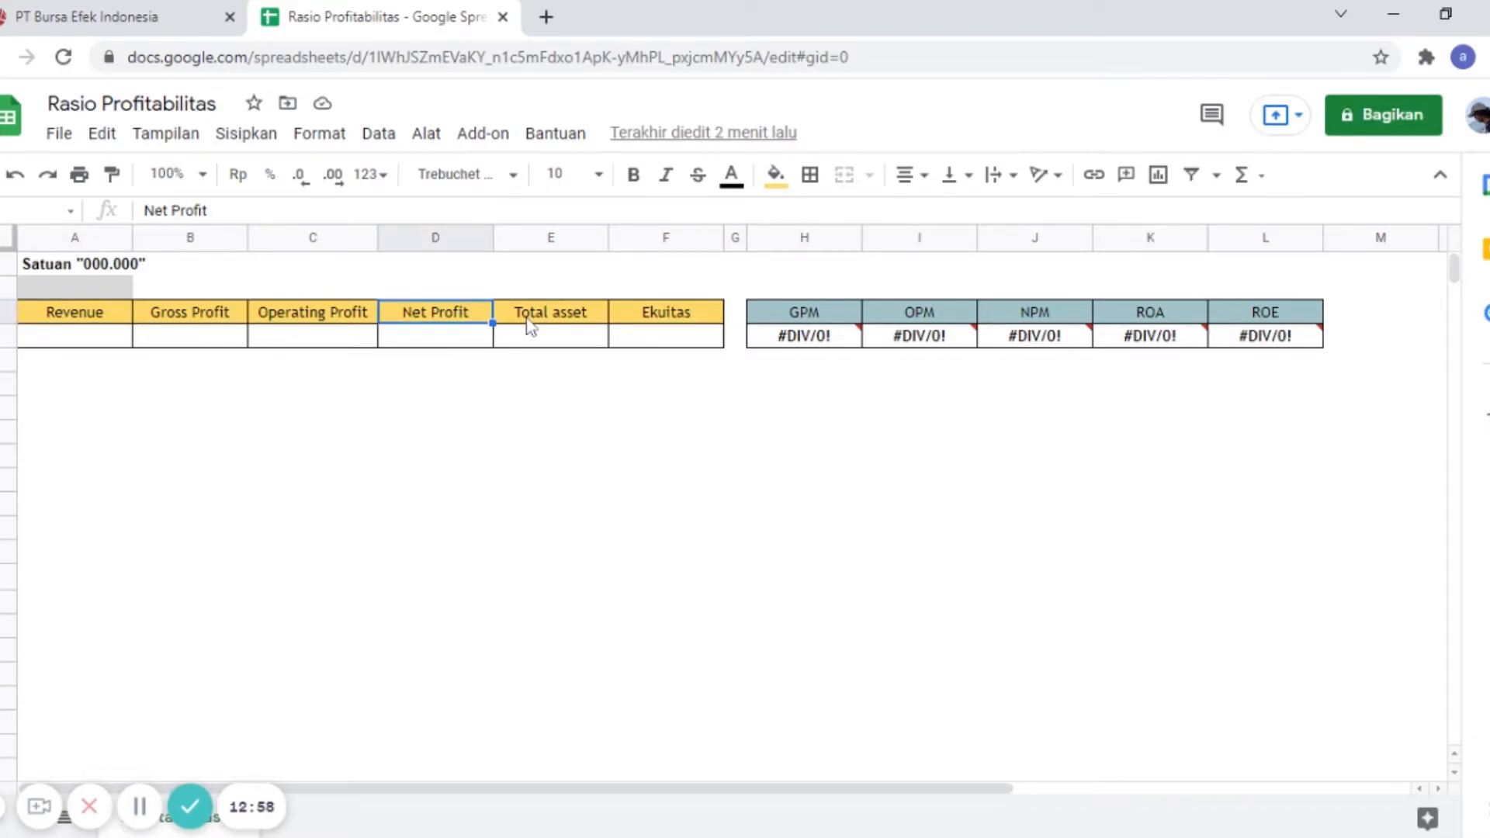
pyautogui.click(695, 318)
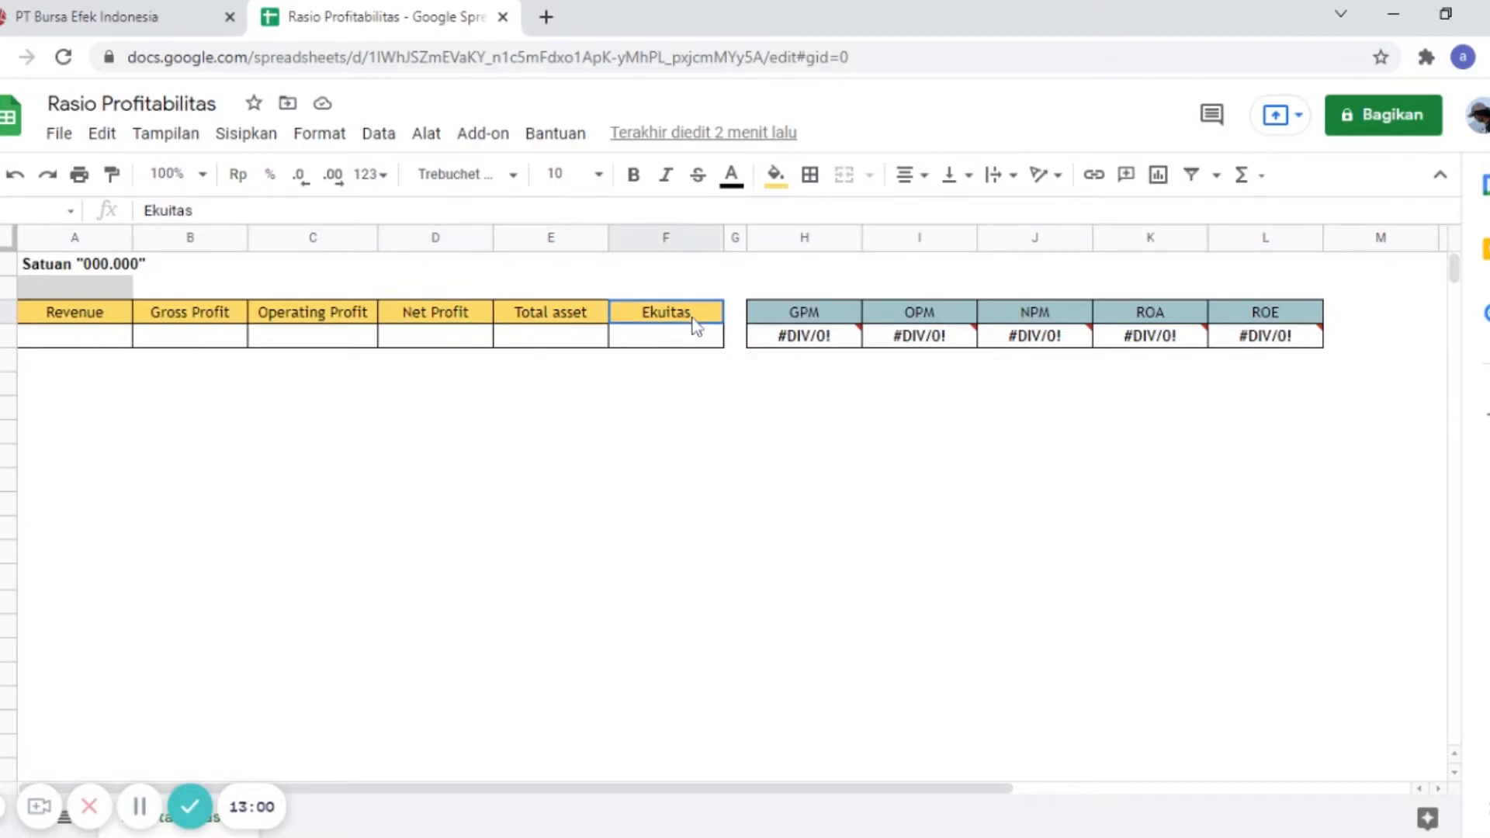
pyautogui.click(425, 346)
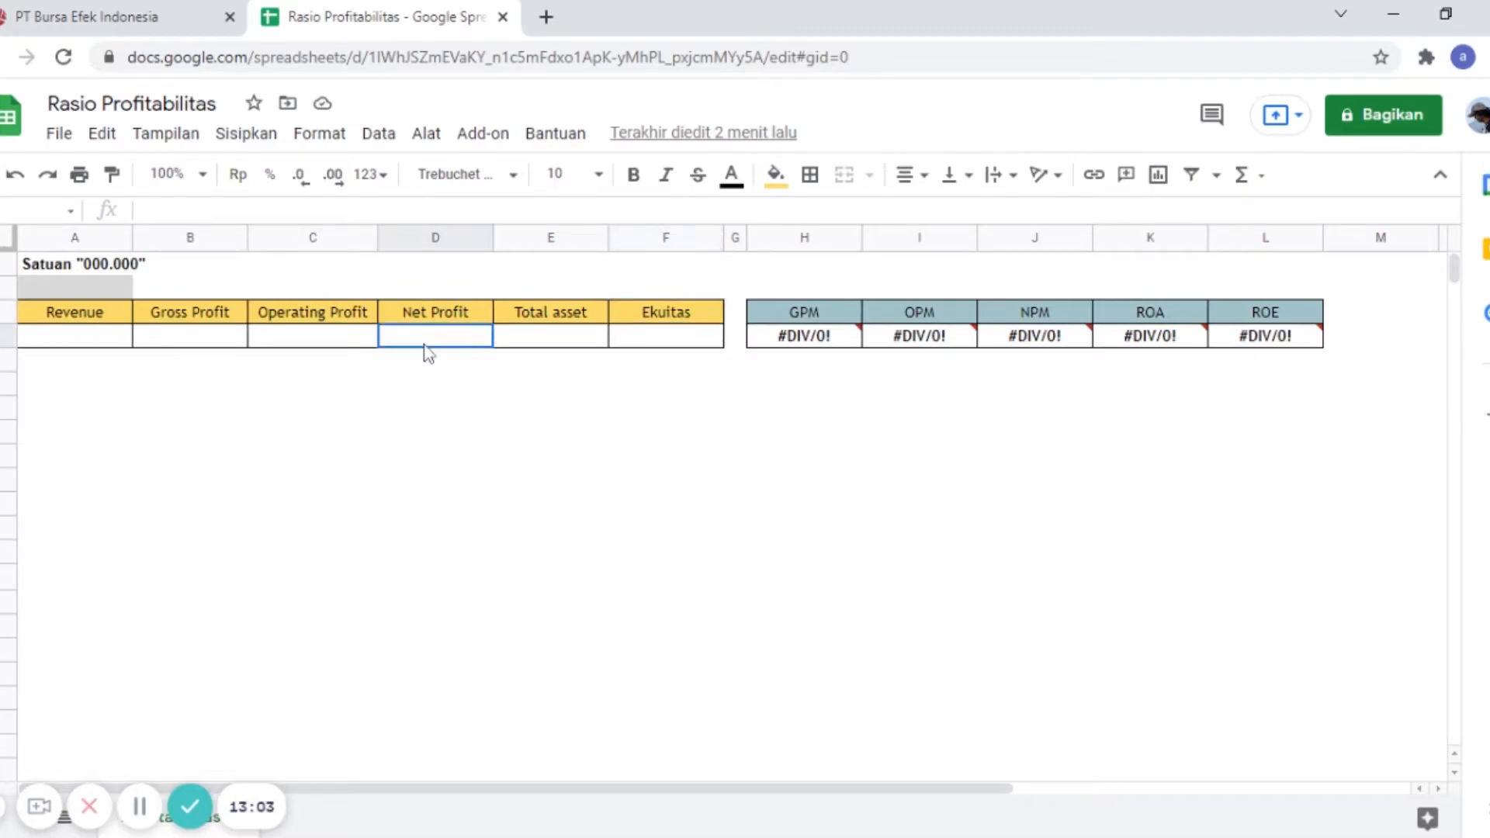
pyautogui.click(62, 340)
pyautogui.click(180, 343)
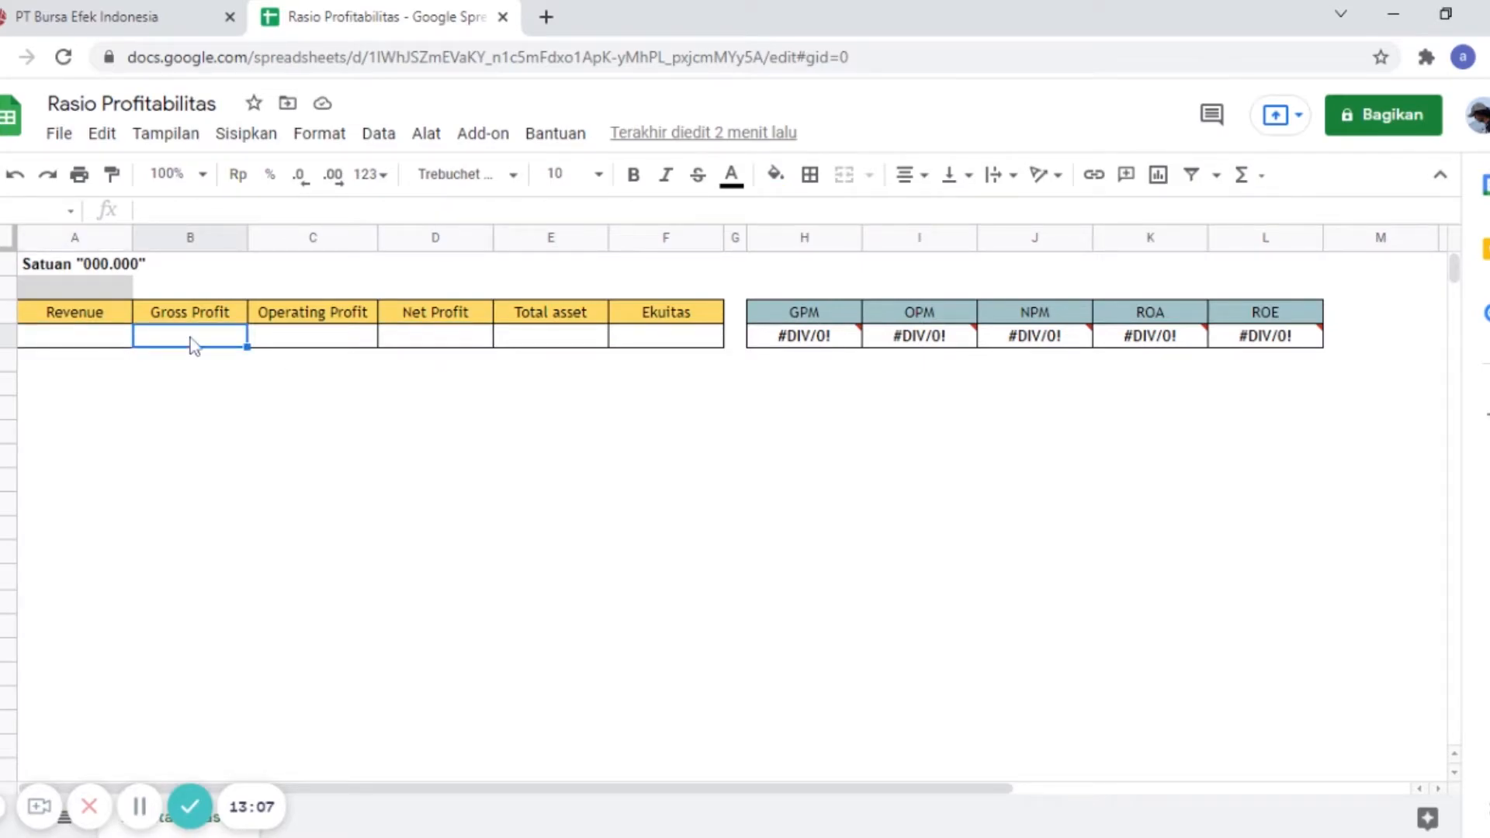
pyautogui.click(109, 341)
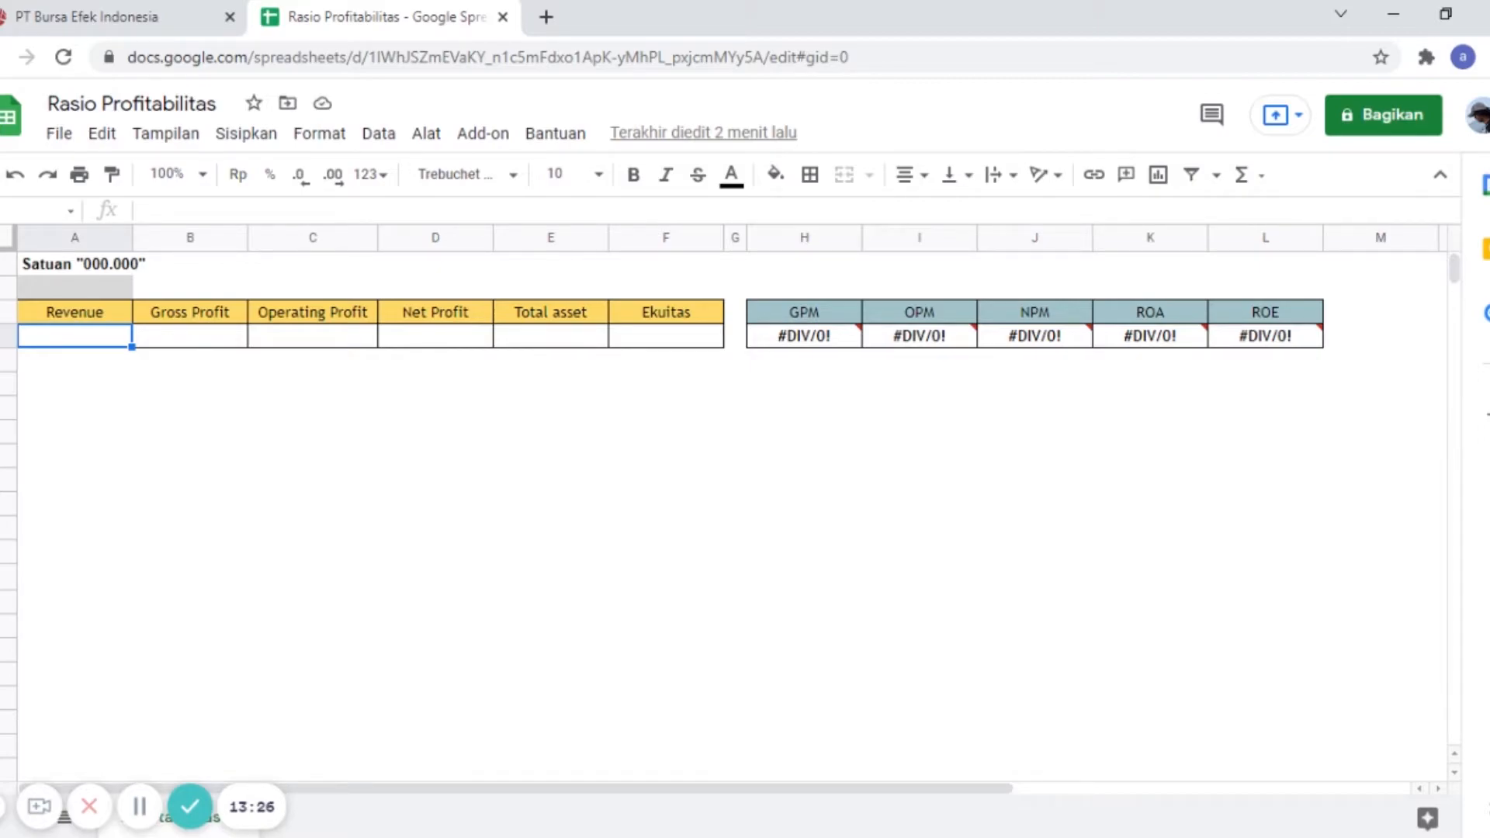
# - Switch to the IDX website and open the Laporan Keuangan dan Tahunan page's company code list
pyautogui.click(153, 23)
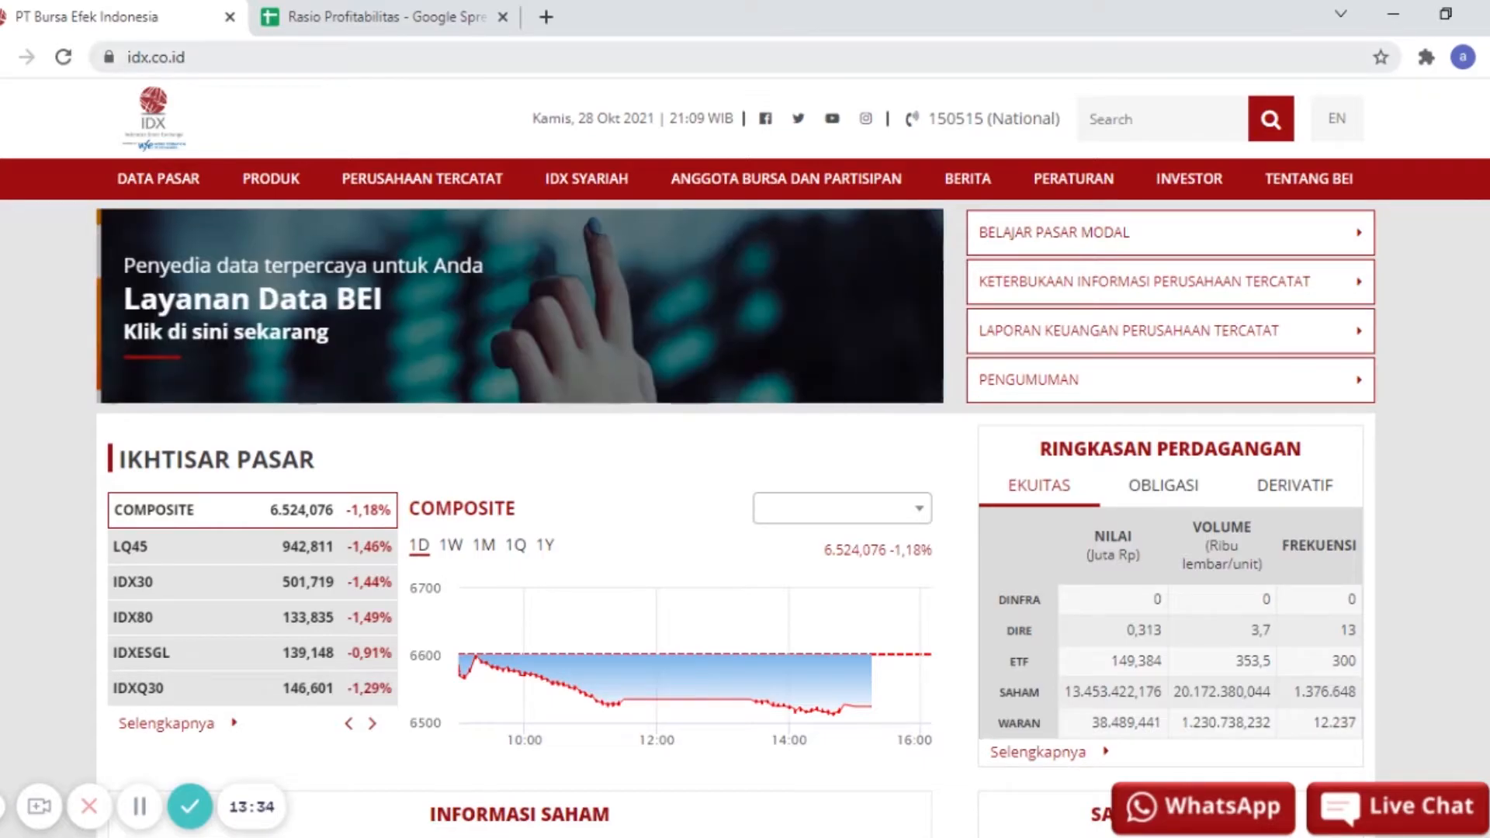
pyautogui.moveTo(406, 182)
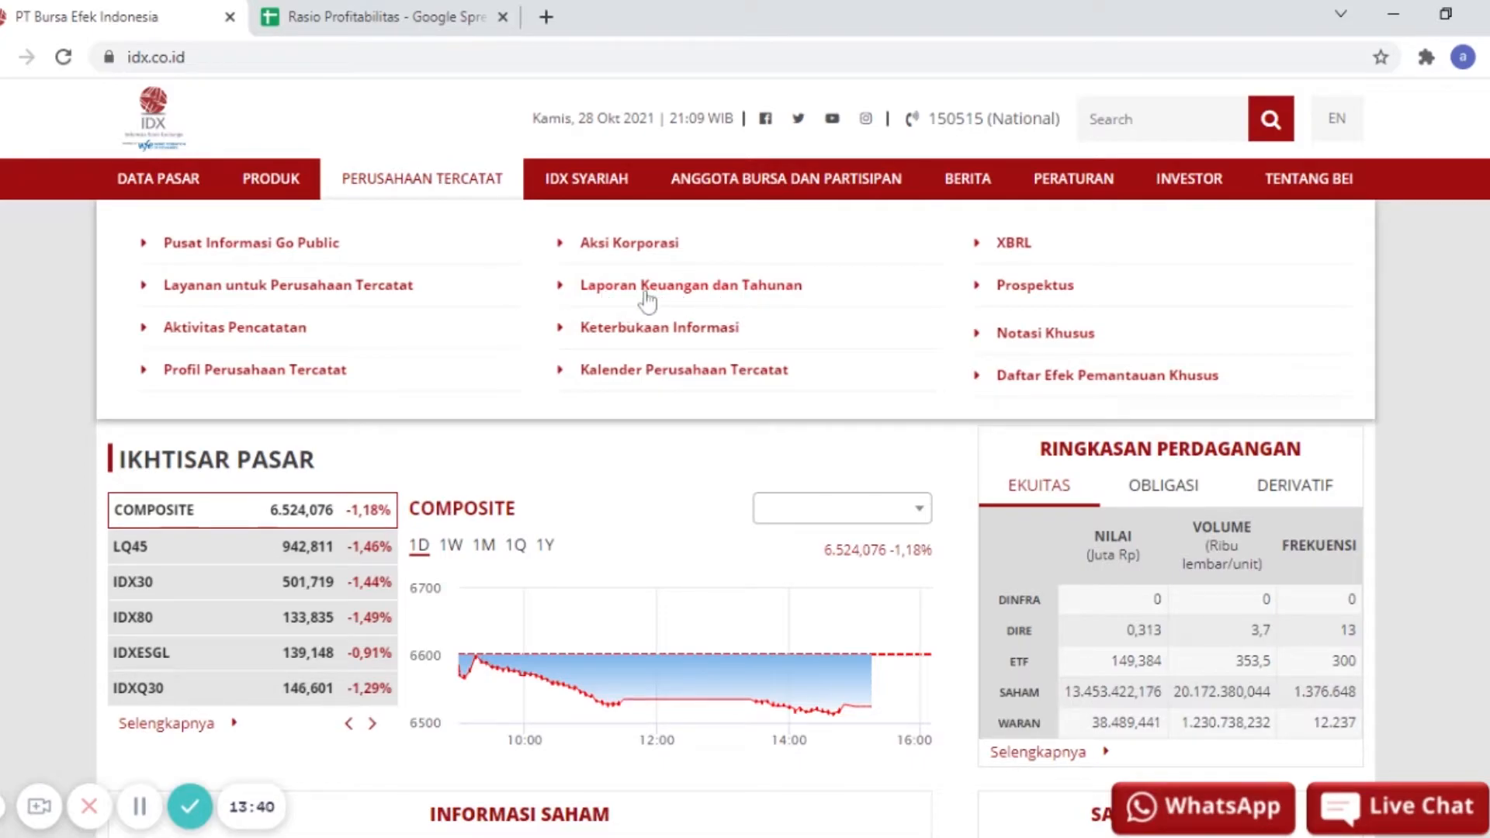
pyautogui.click(758, 288)
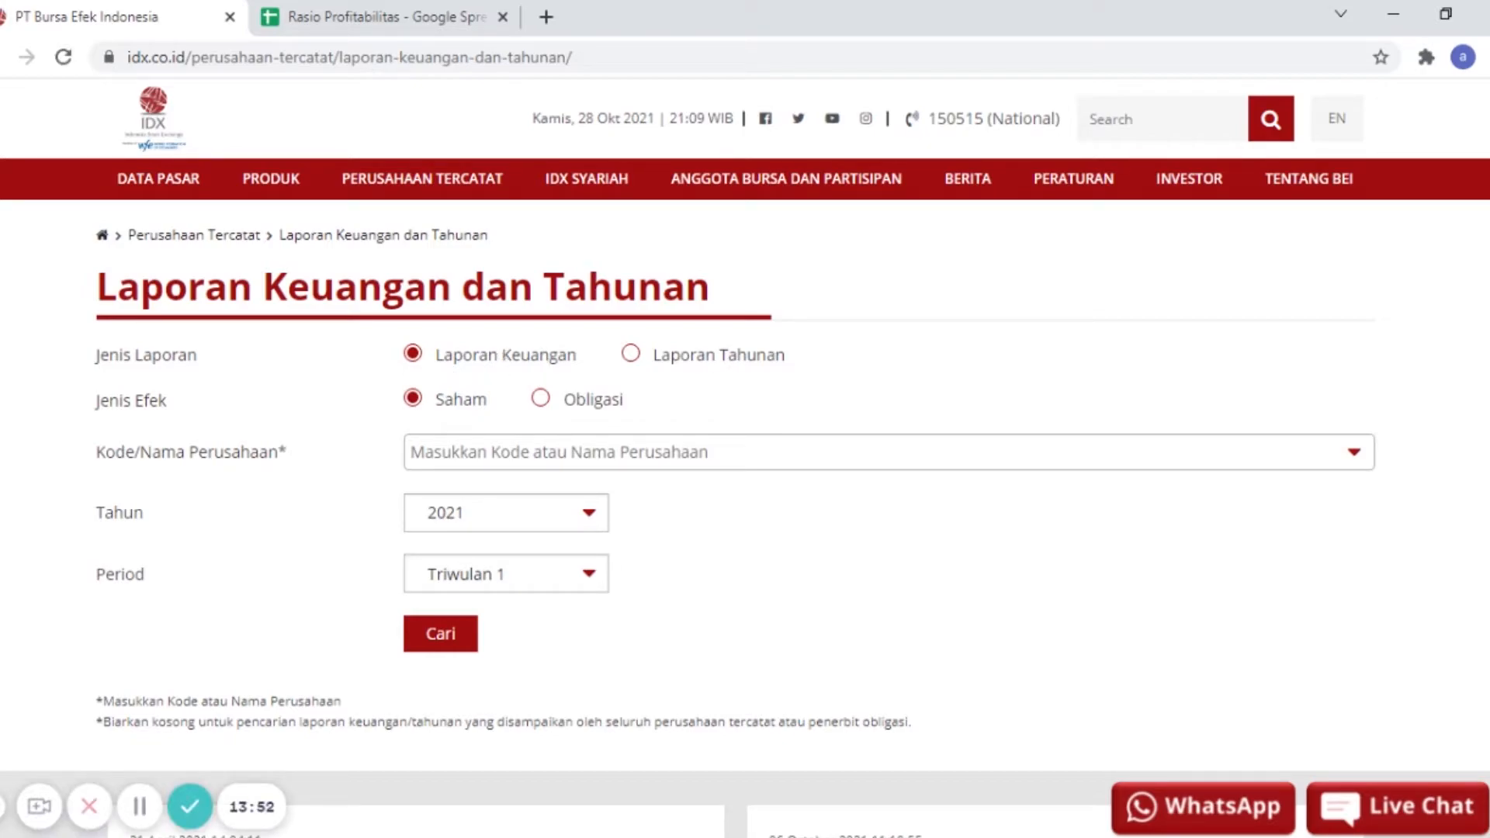
pyautogui.click(636, 453)
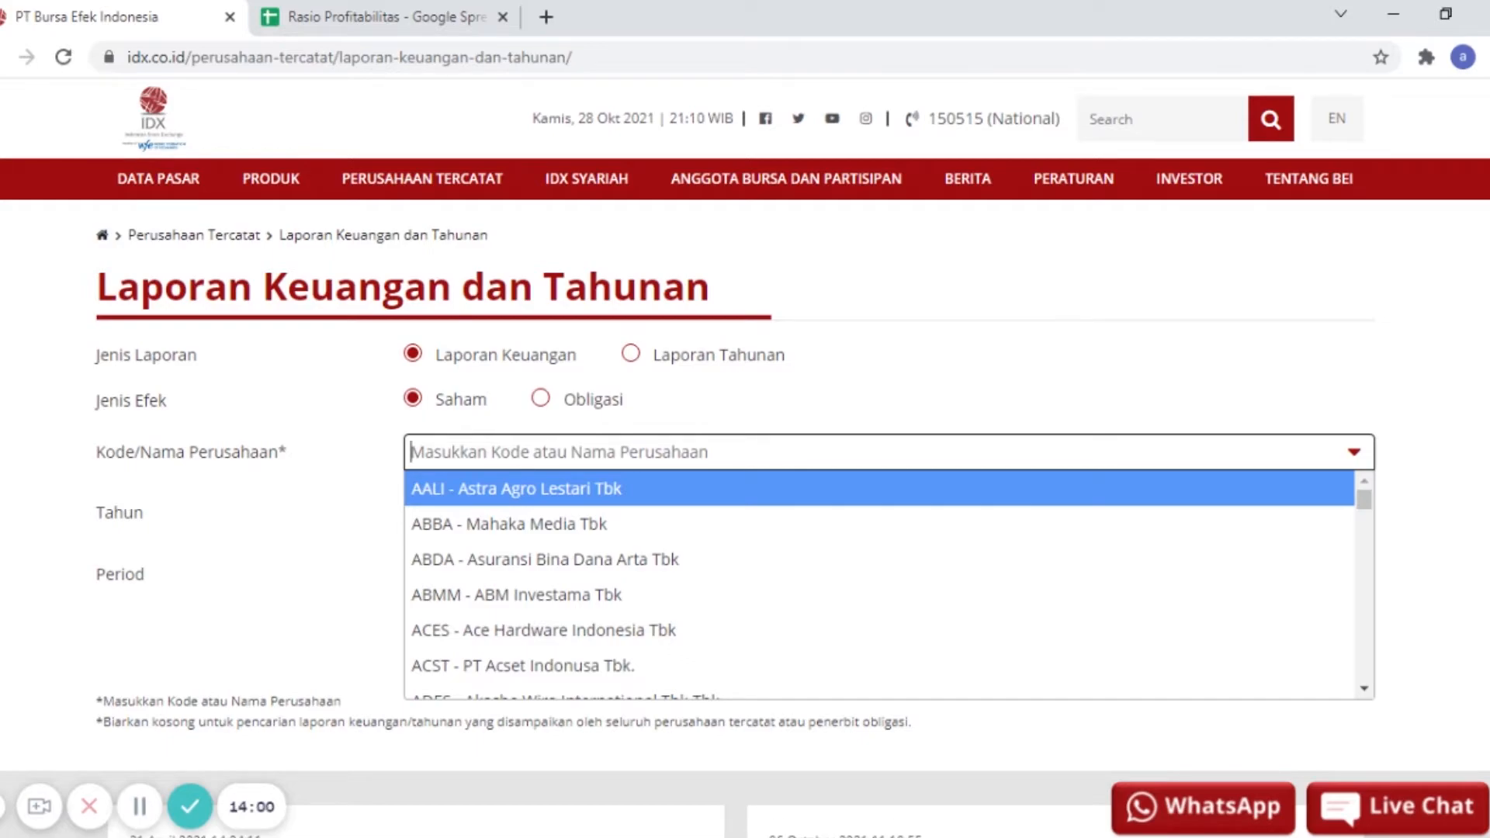
pyautogui.write('TLK')
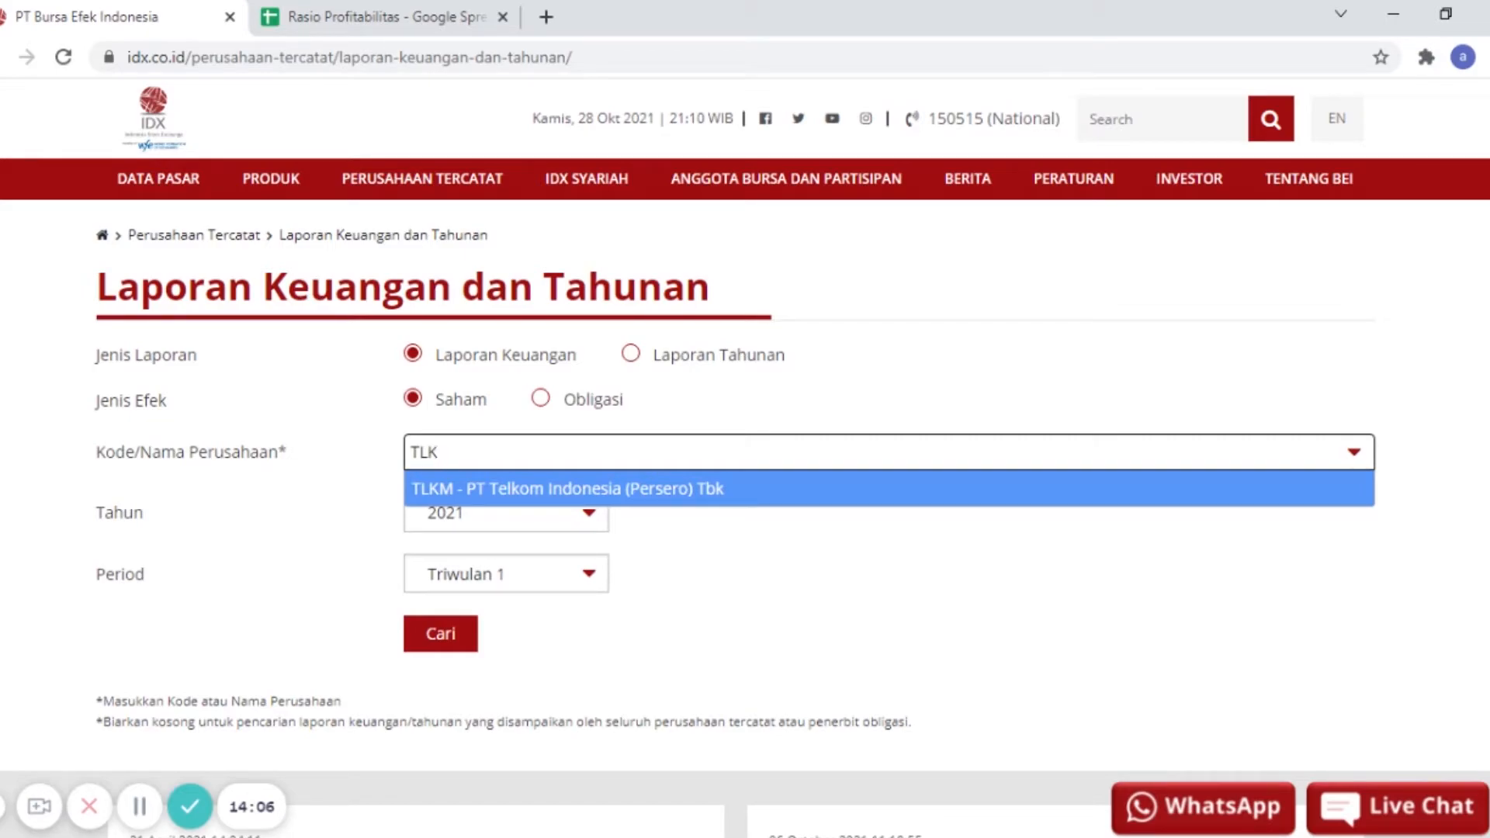
pyautogui.press('BackSpace')
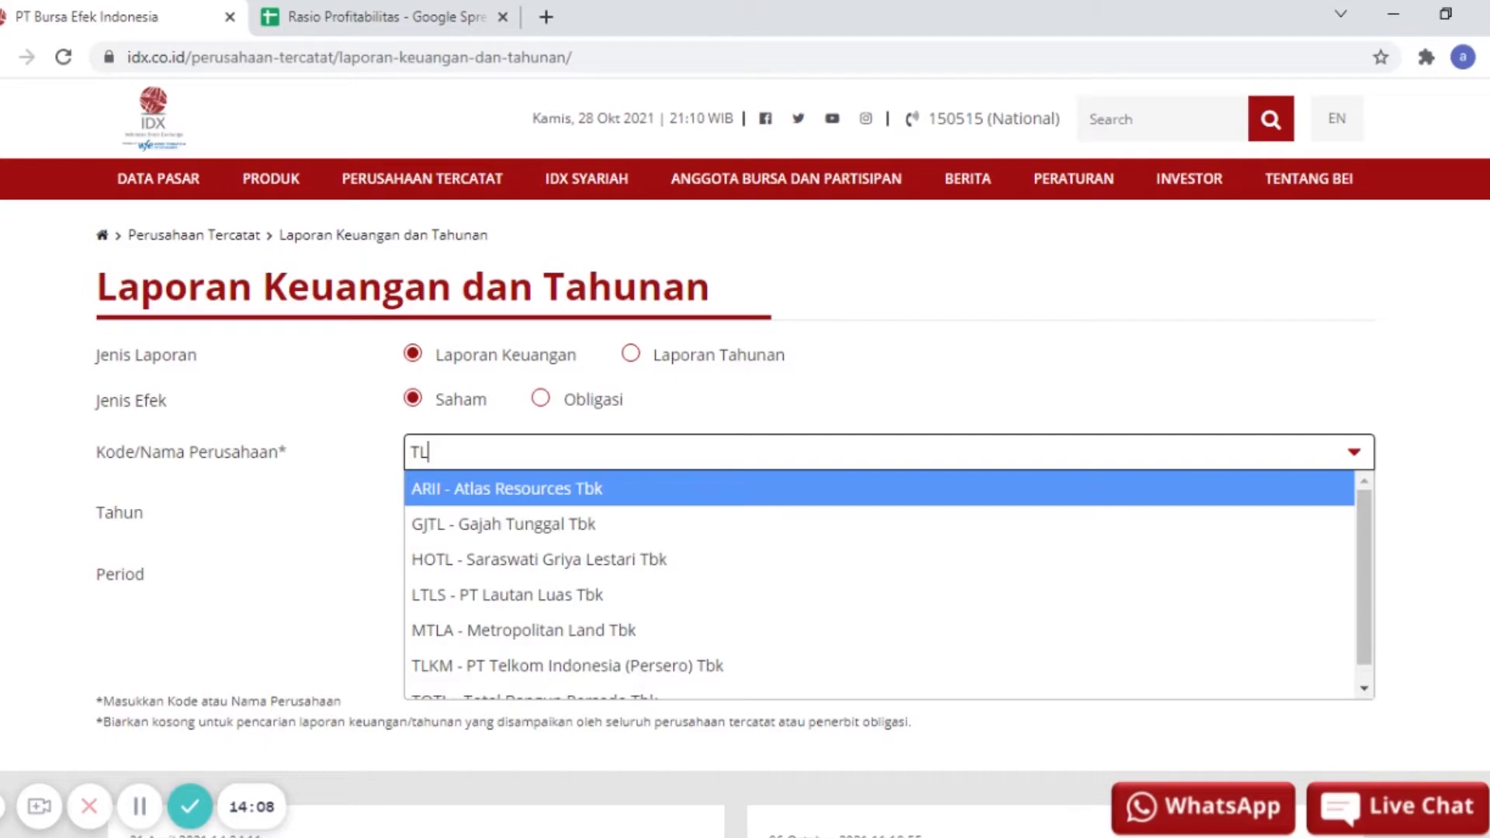
pyautogui.press('BackSpace')
pyautogui.press('BackSpace')
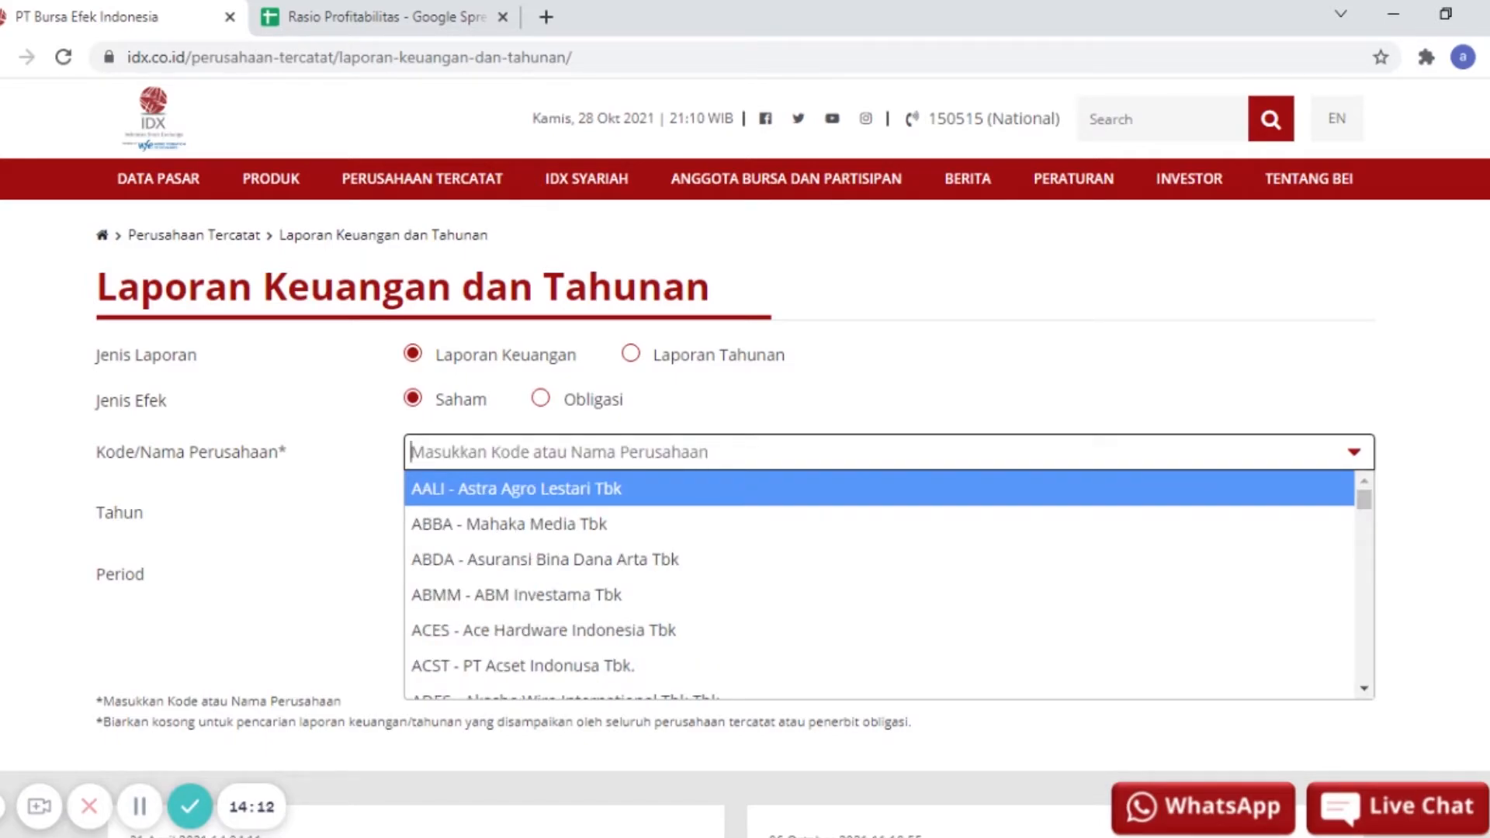
pyautogui.write('BBC')
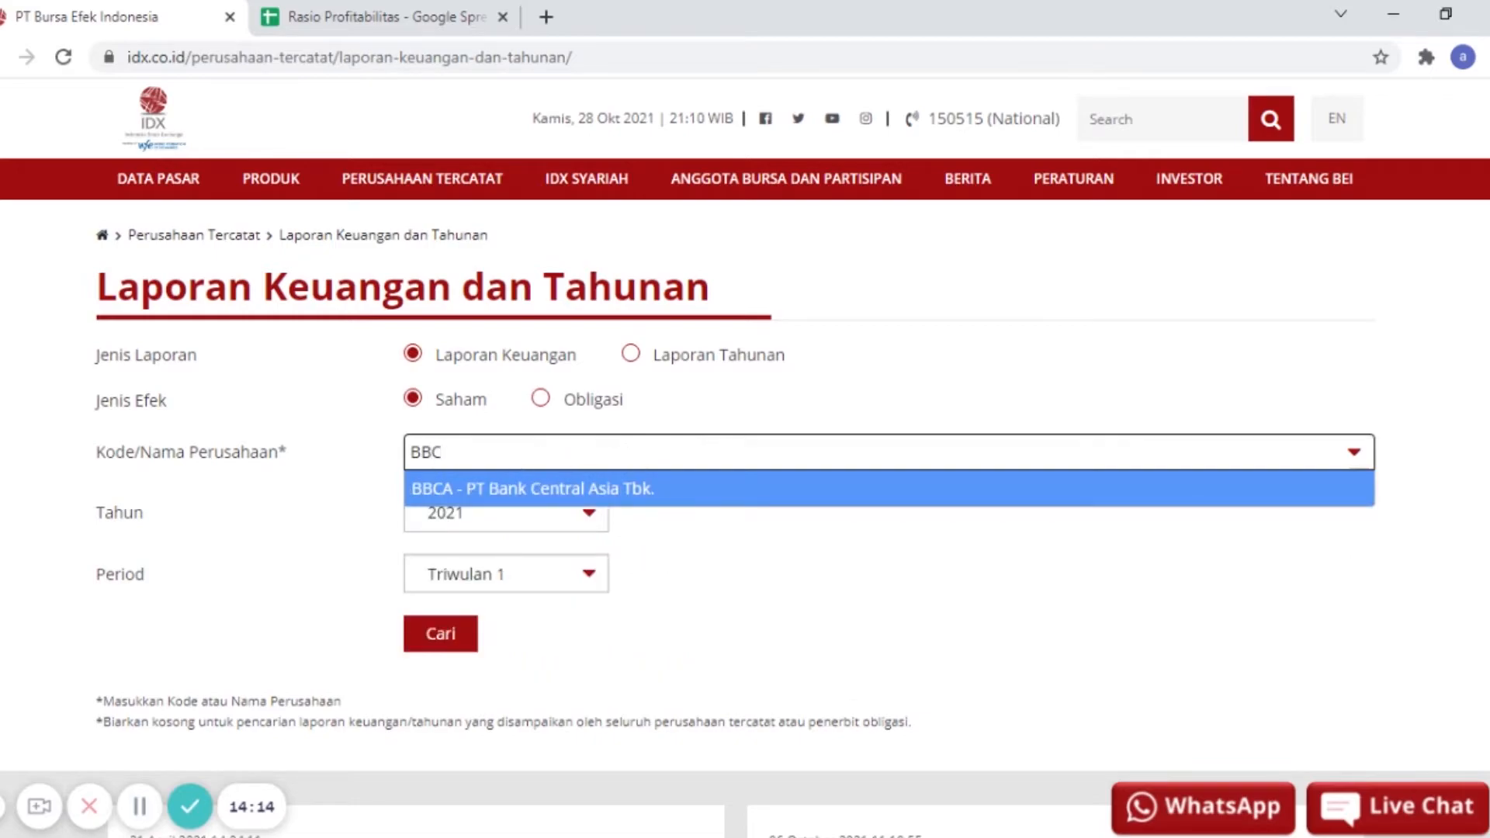
pyautogui.press('BackSpace')
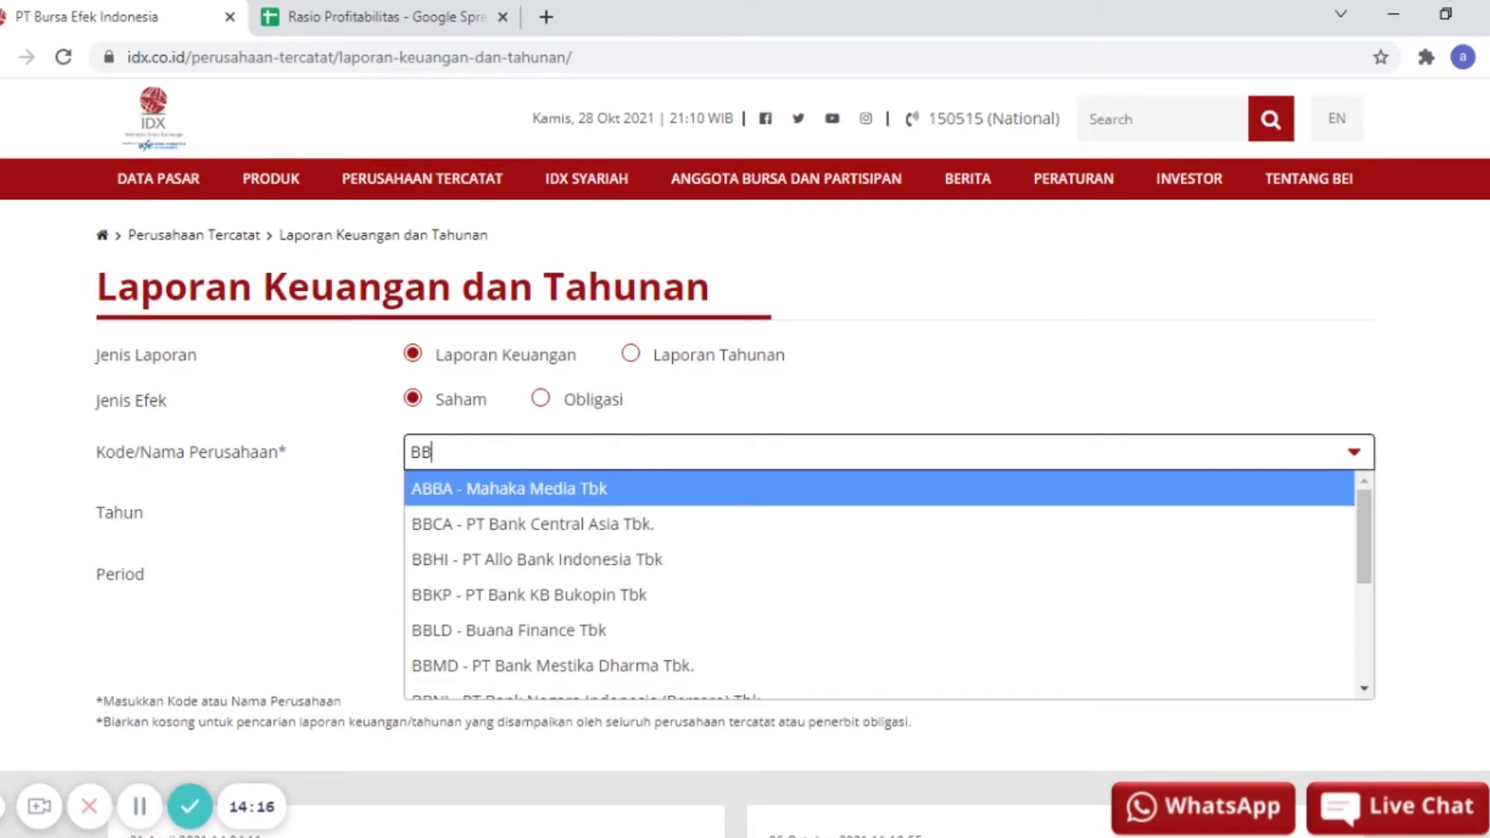
pyautogui.press('BackSpace')
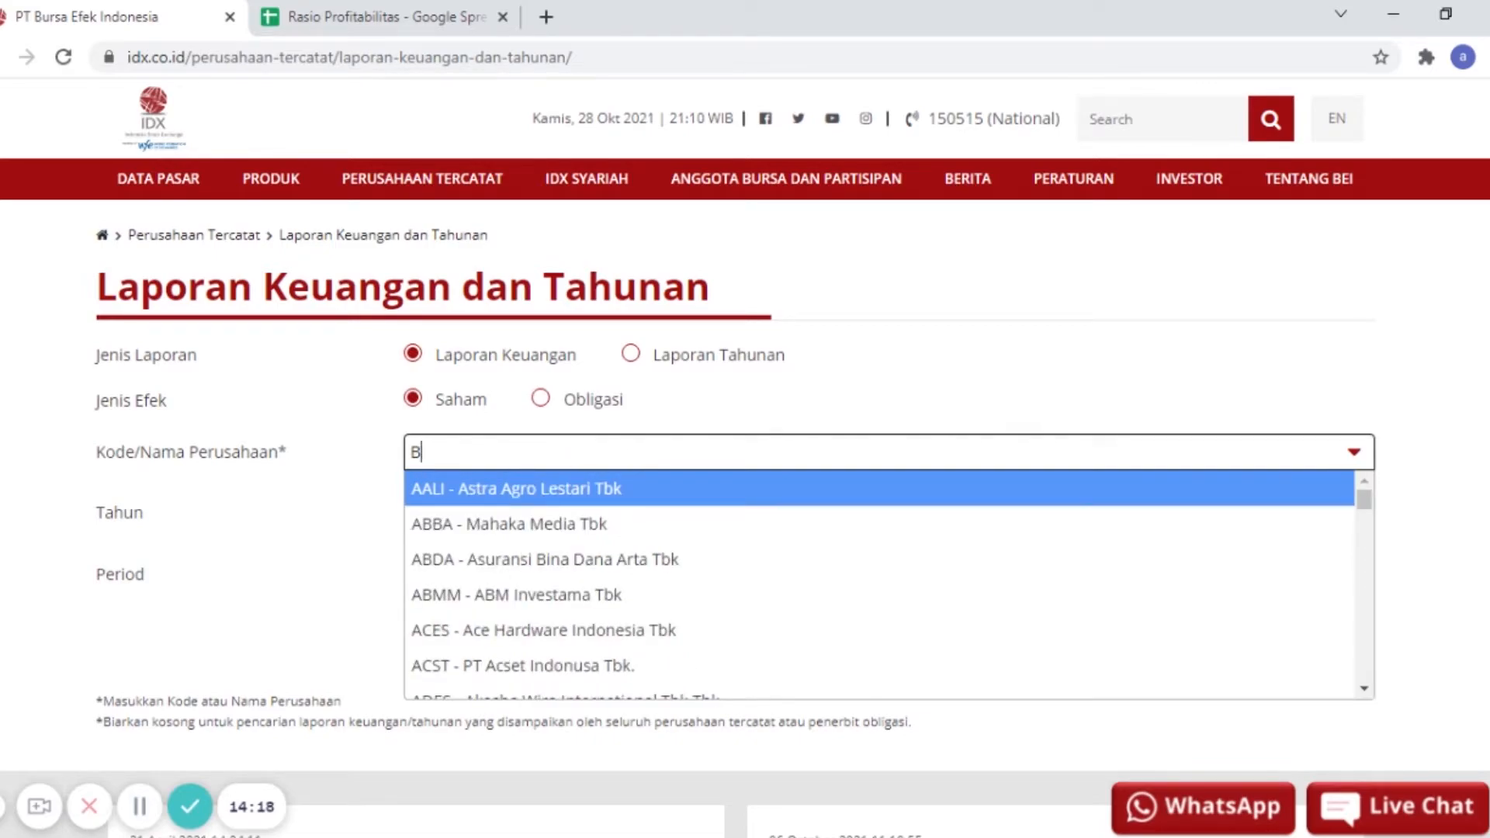
pyautogui.press('BackSpace')
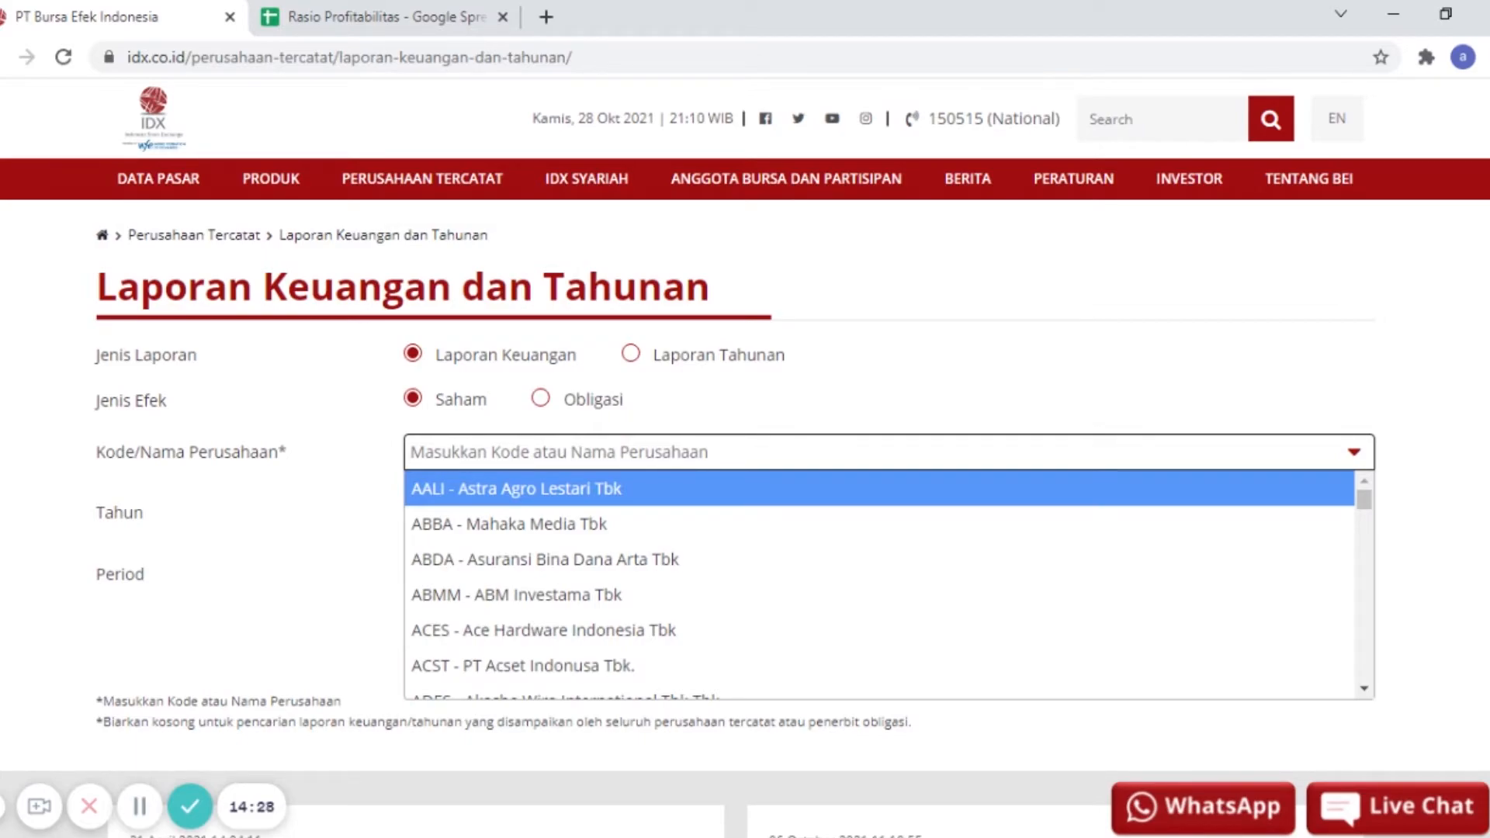
# - Choose SIDO - PT Industri Jamu Dan Farmasi Sido Muncul Tbk as the company for the report search
pyautogui.write('S')
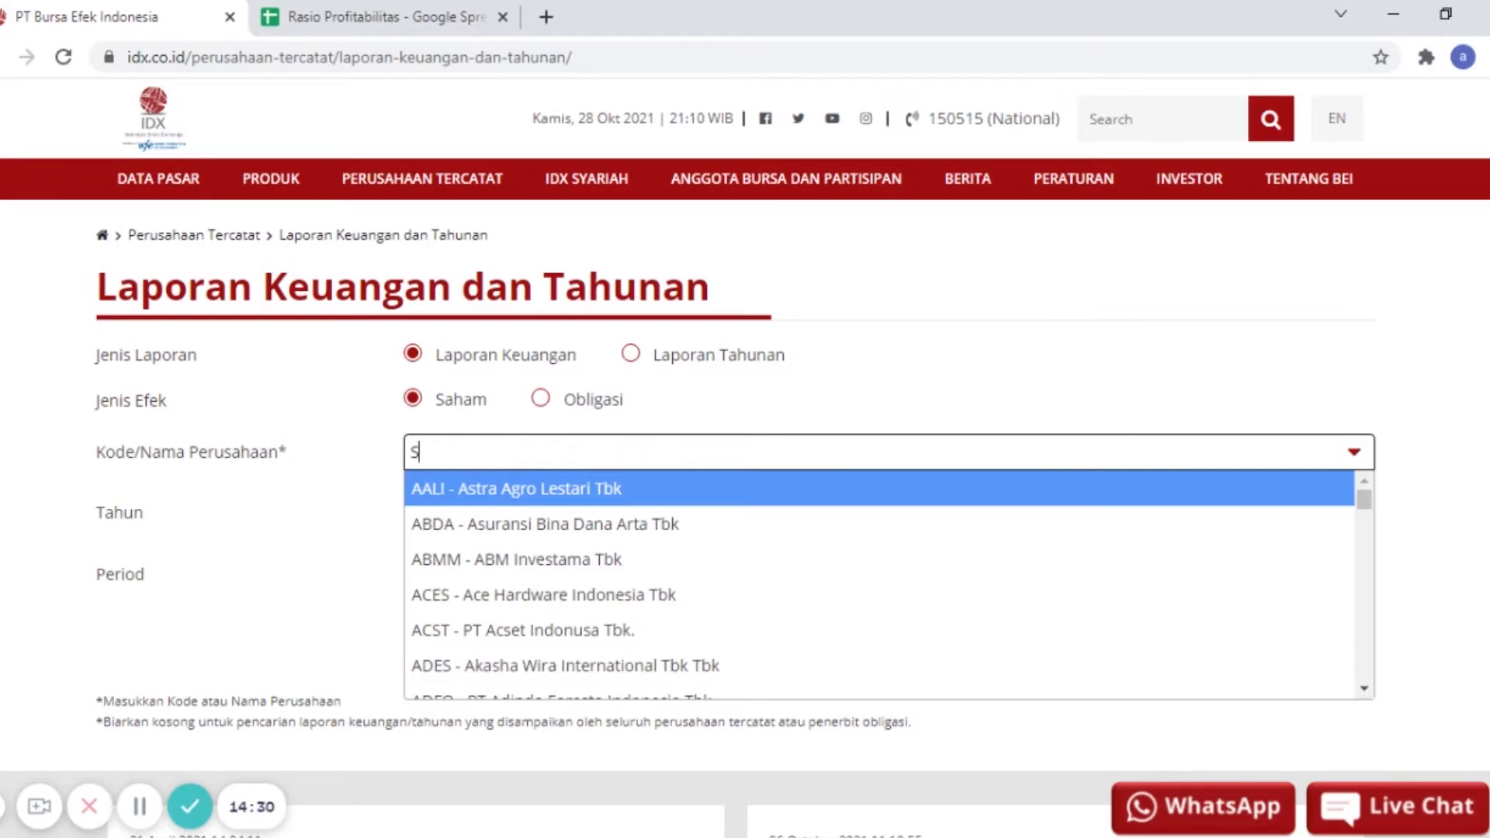
pyautogui.write('IDO')
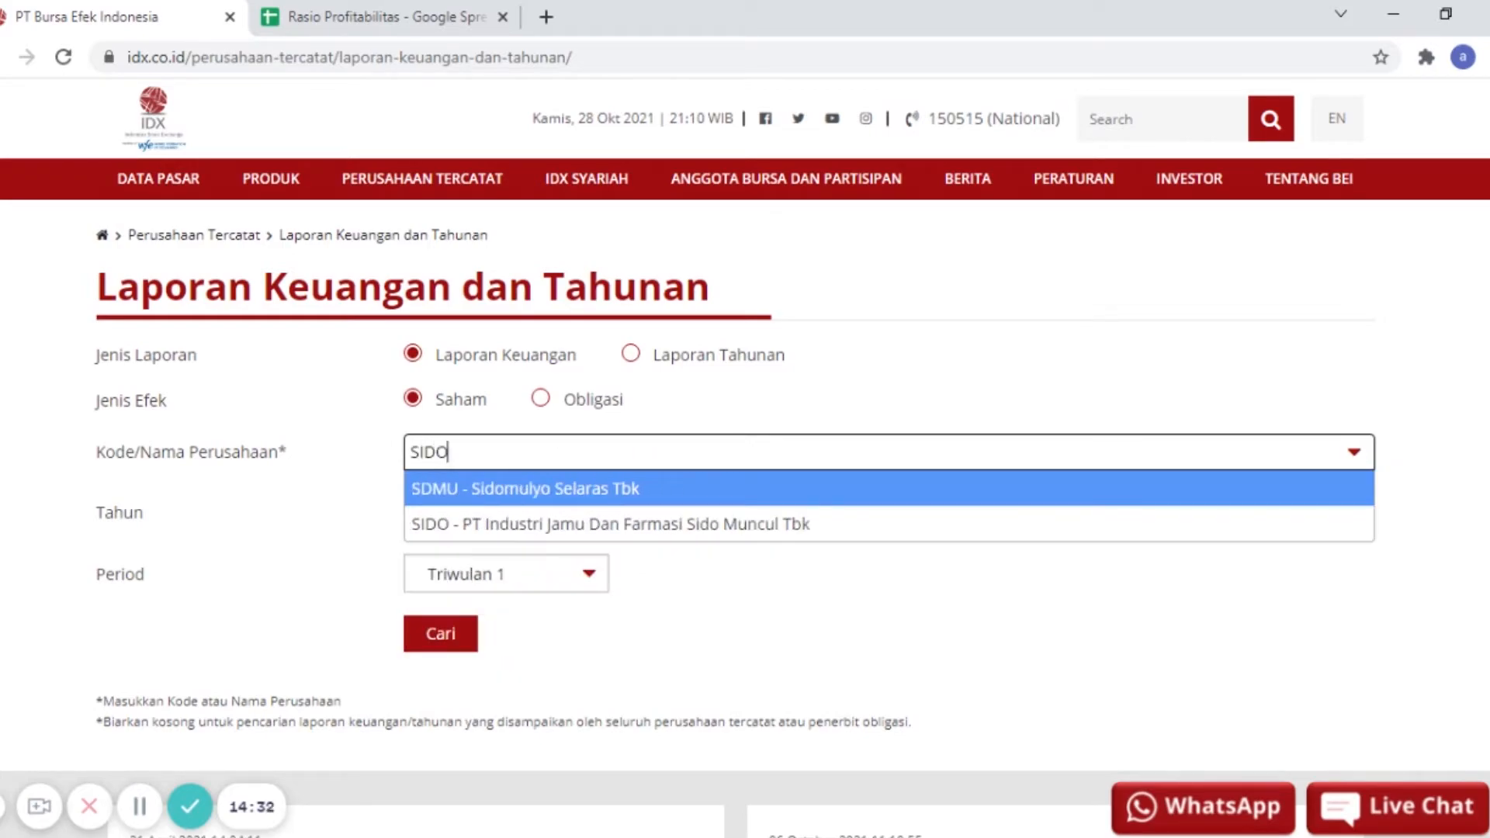
pyautogui.click(450, 528)
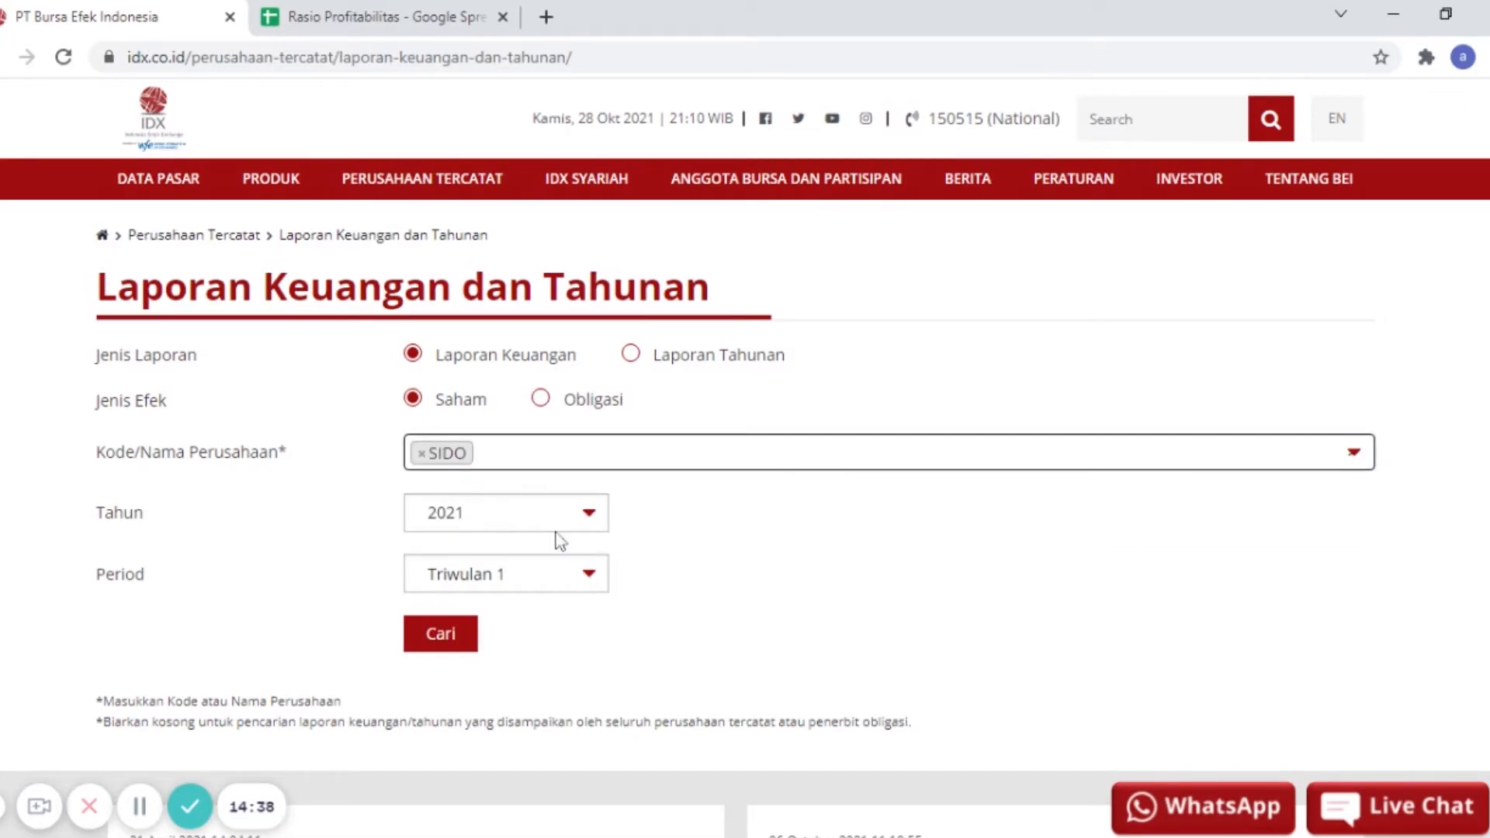
# - Set the period to Tahunan and search for SIDO's 2021 financial reports
pyautogui.click(553, 578)
pyautogui.scroll(-3, 469, 606)
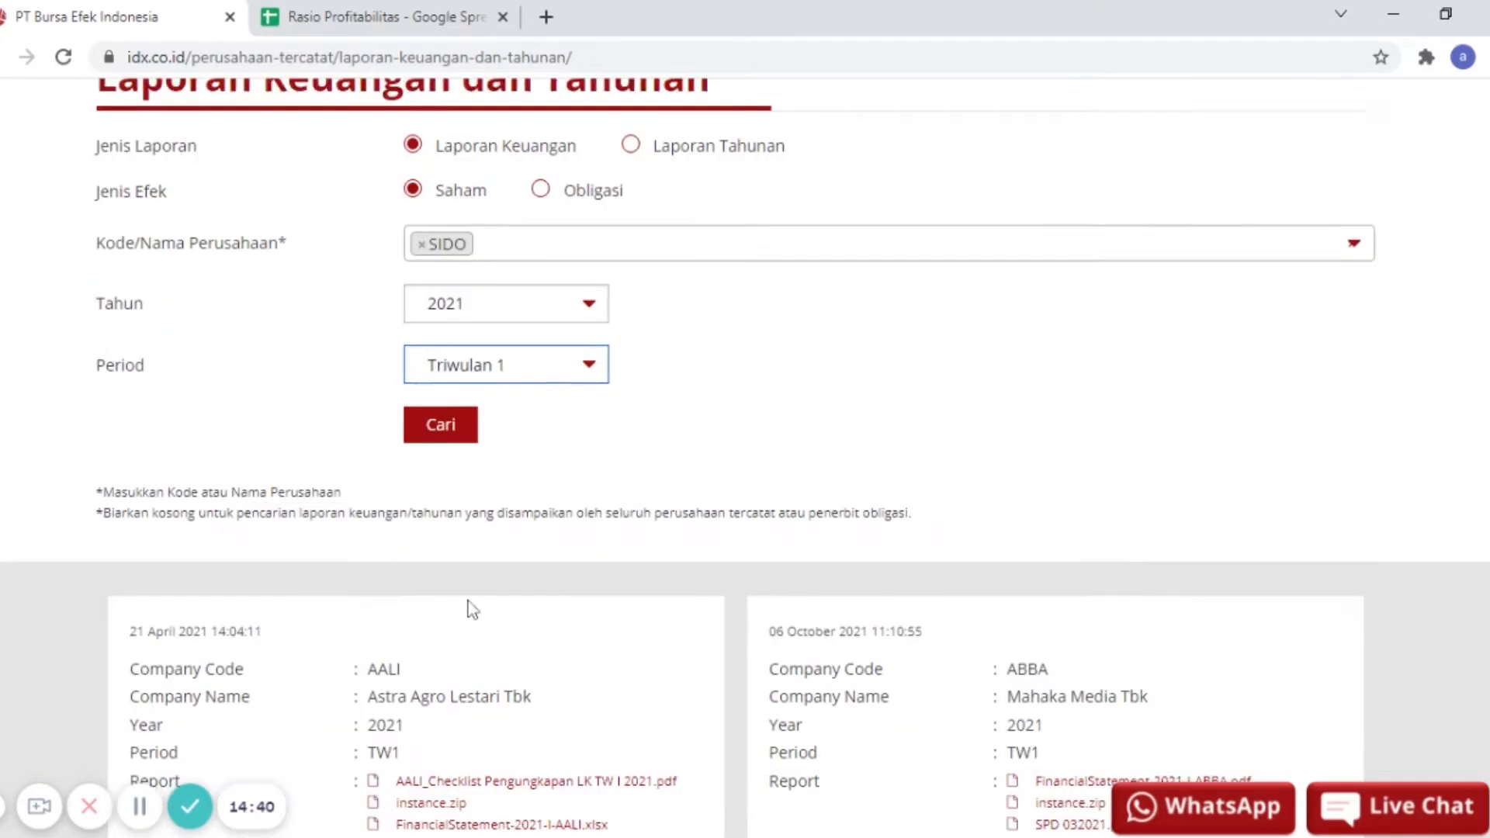
pyautogui.press('Down')
pyautogui.press('Down')
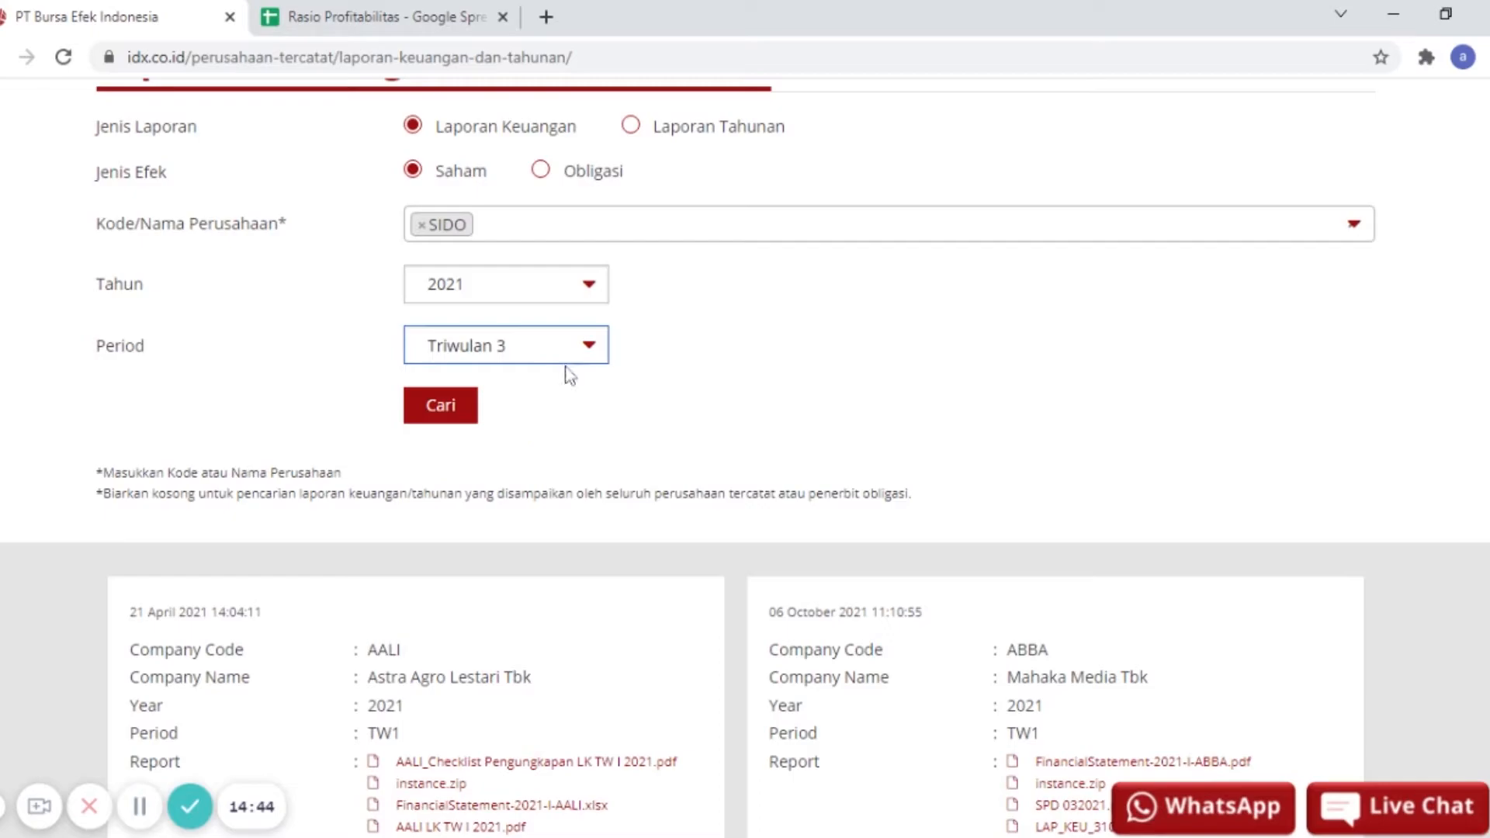
pyautogui.press('Down')
pyautogui.click(458, 407)
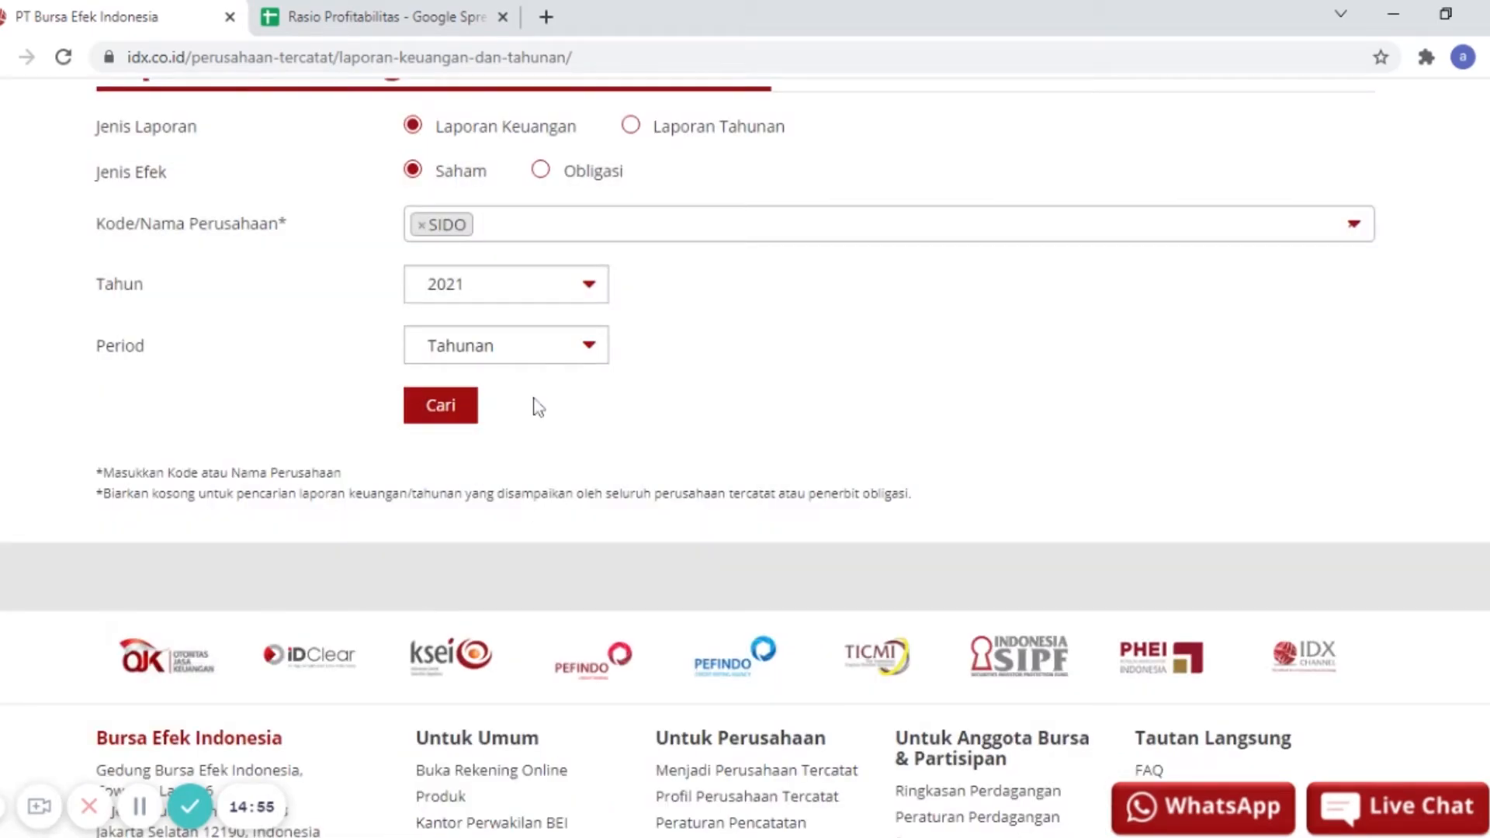
# - Set the period to Triwulan 3 and search for SIDO's 2021 financial reports
pyautogui.click(531, 345)
pyautogui.press('Up')
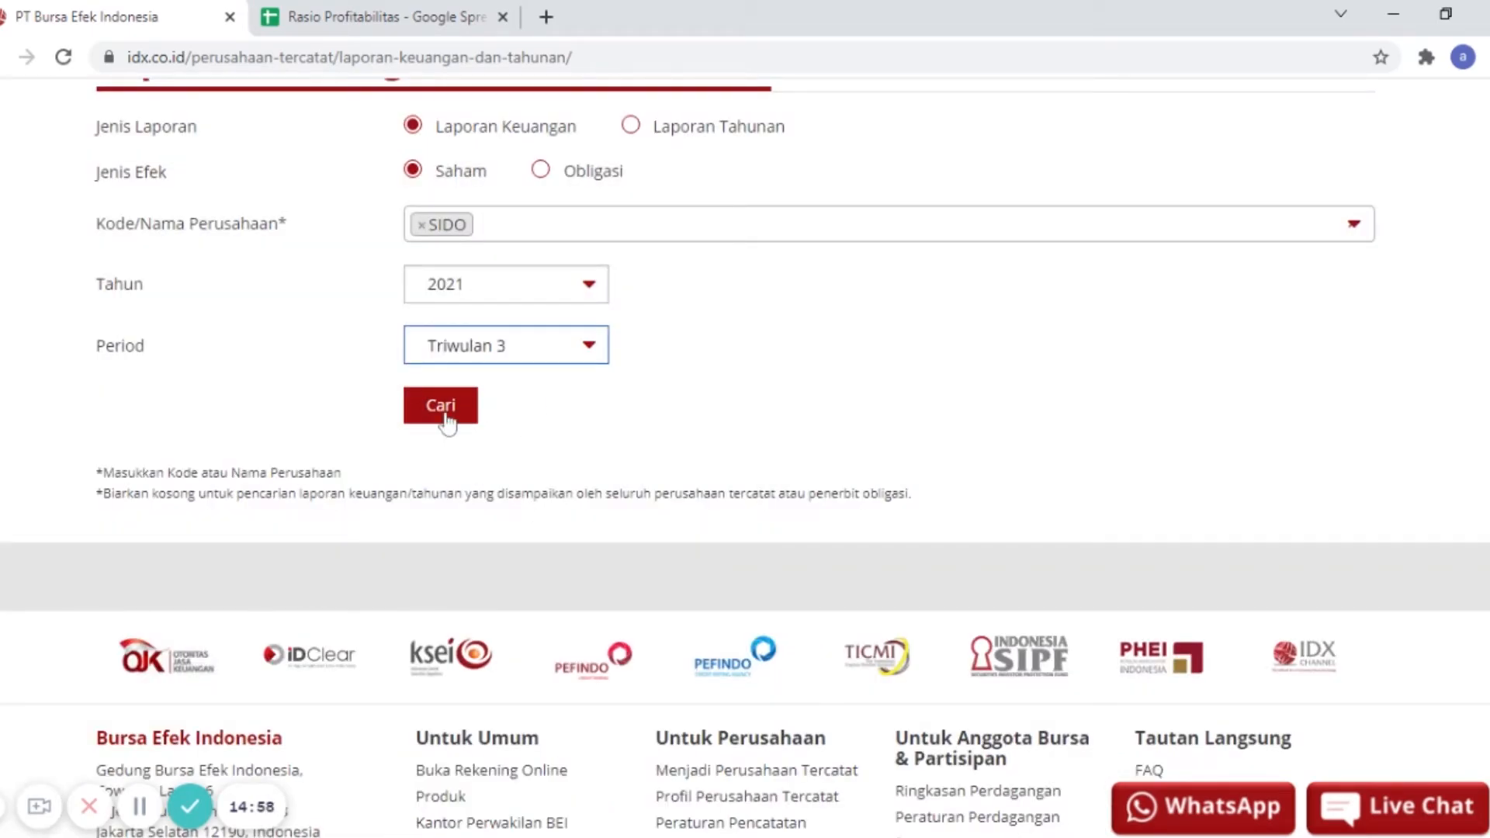
pyautogui.click(440, 406)
pyautogui.scroll(-5, 642, 472)
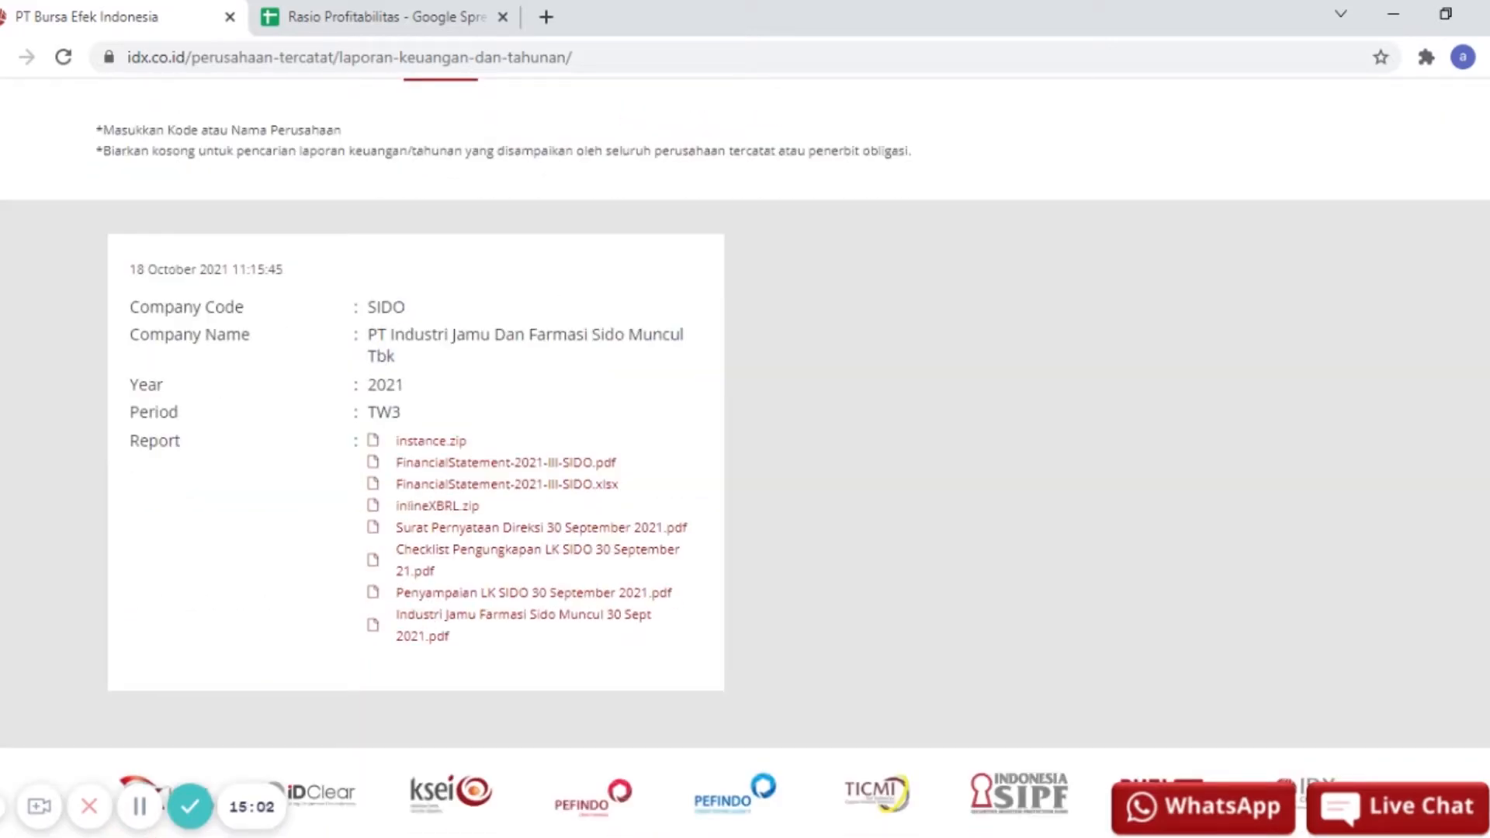
# - Open the report Industri Jamu Farmasi Sido Muncul 30 Sept 2021.pdf and check the input columns in the ratio spreadsheet
pyautogui.doubleClick(392, 308)
pyautogui.click(425, 635)
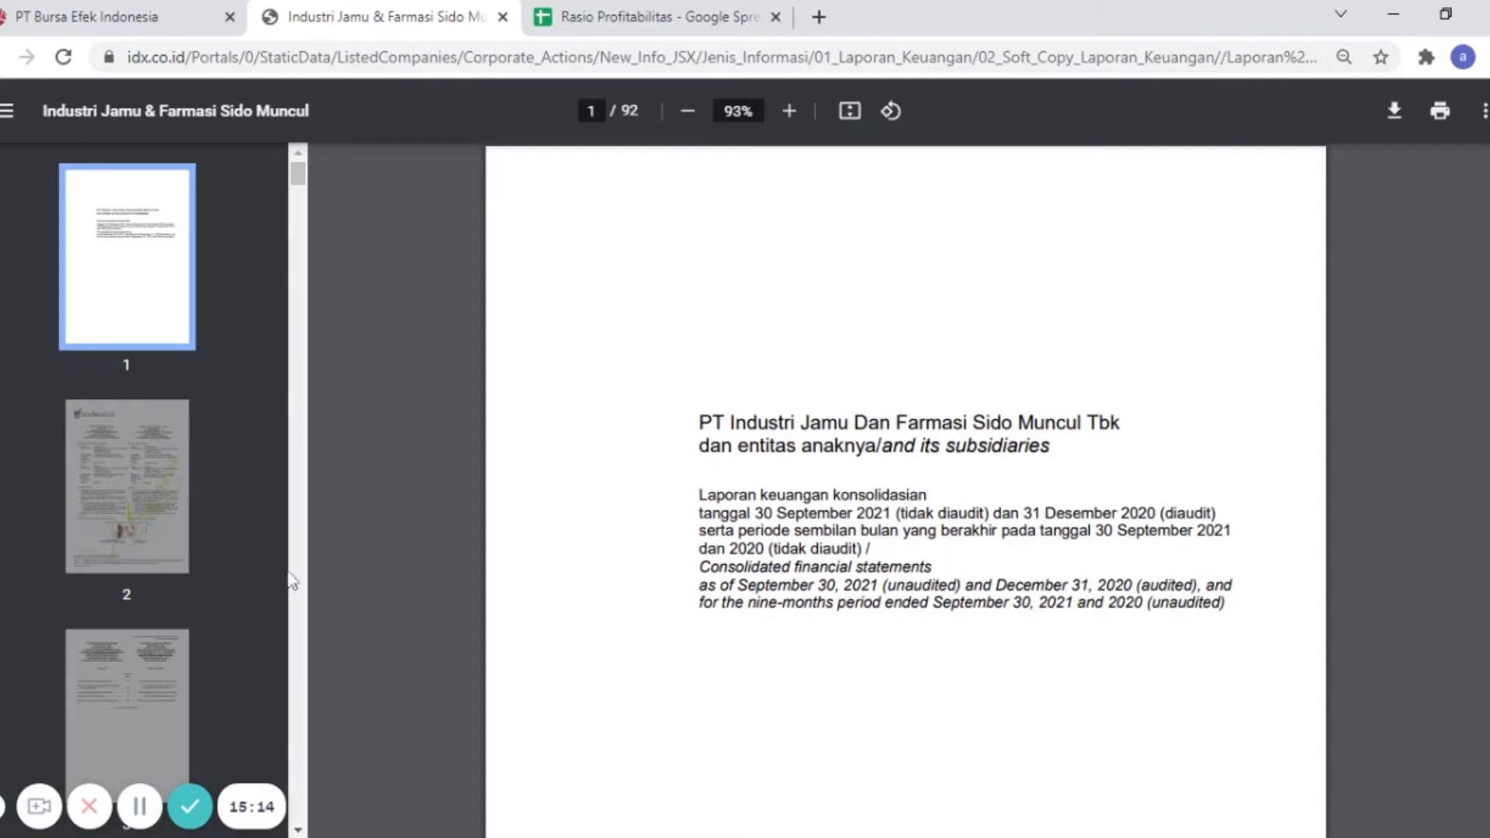
pyautogui.click(632, 27)
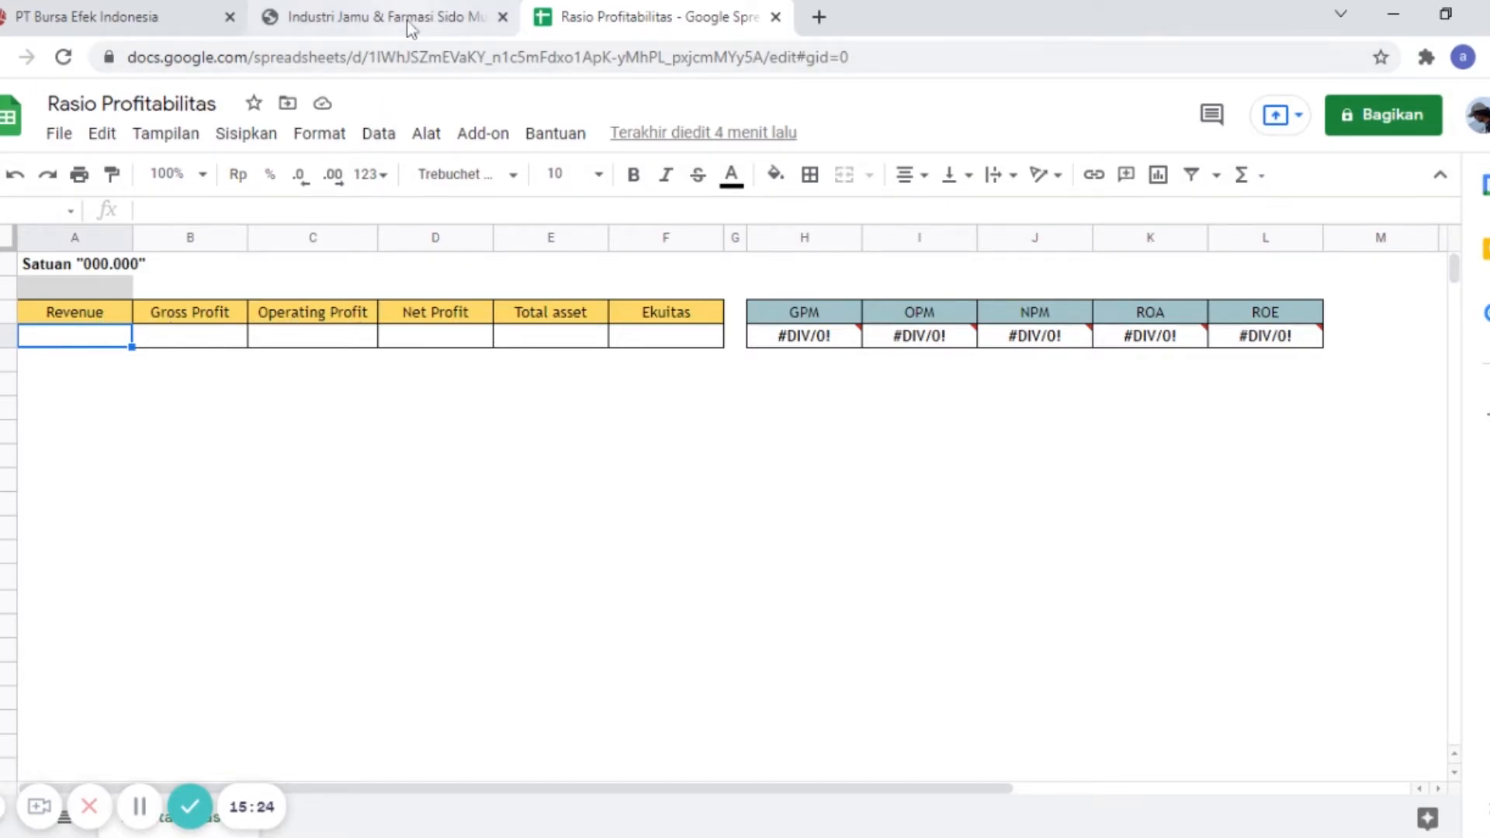
pyautogui.click(373, 17)
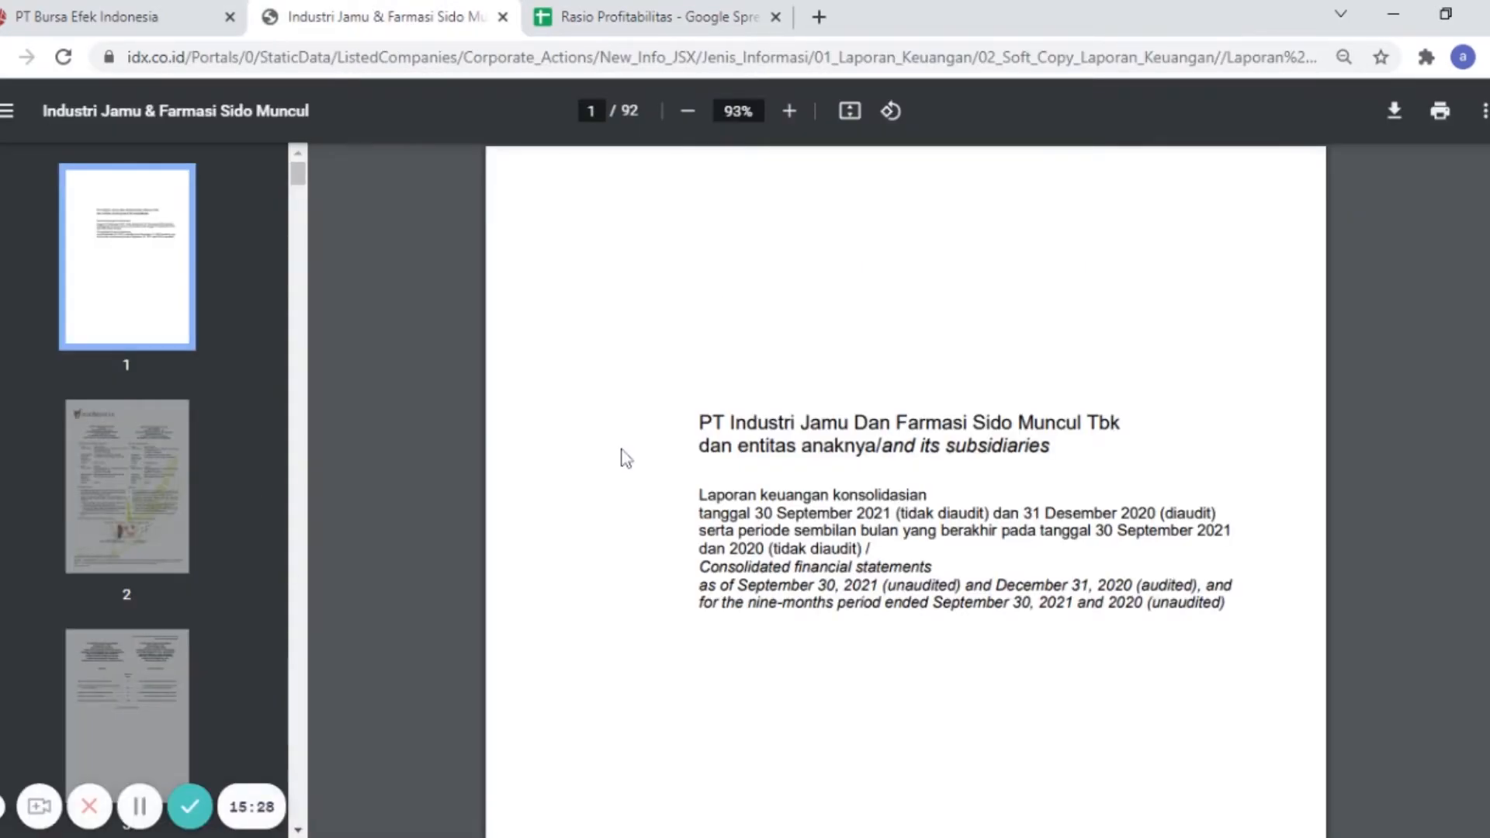
# - Go past the table of contents to the consolidated statement of profit or loss on page 6 of the report
pyautogui.click(147, 524)
pyautogui.click(151, 715)
pyautogui.scroll(-4, 590, 509)
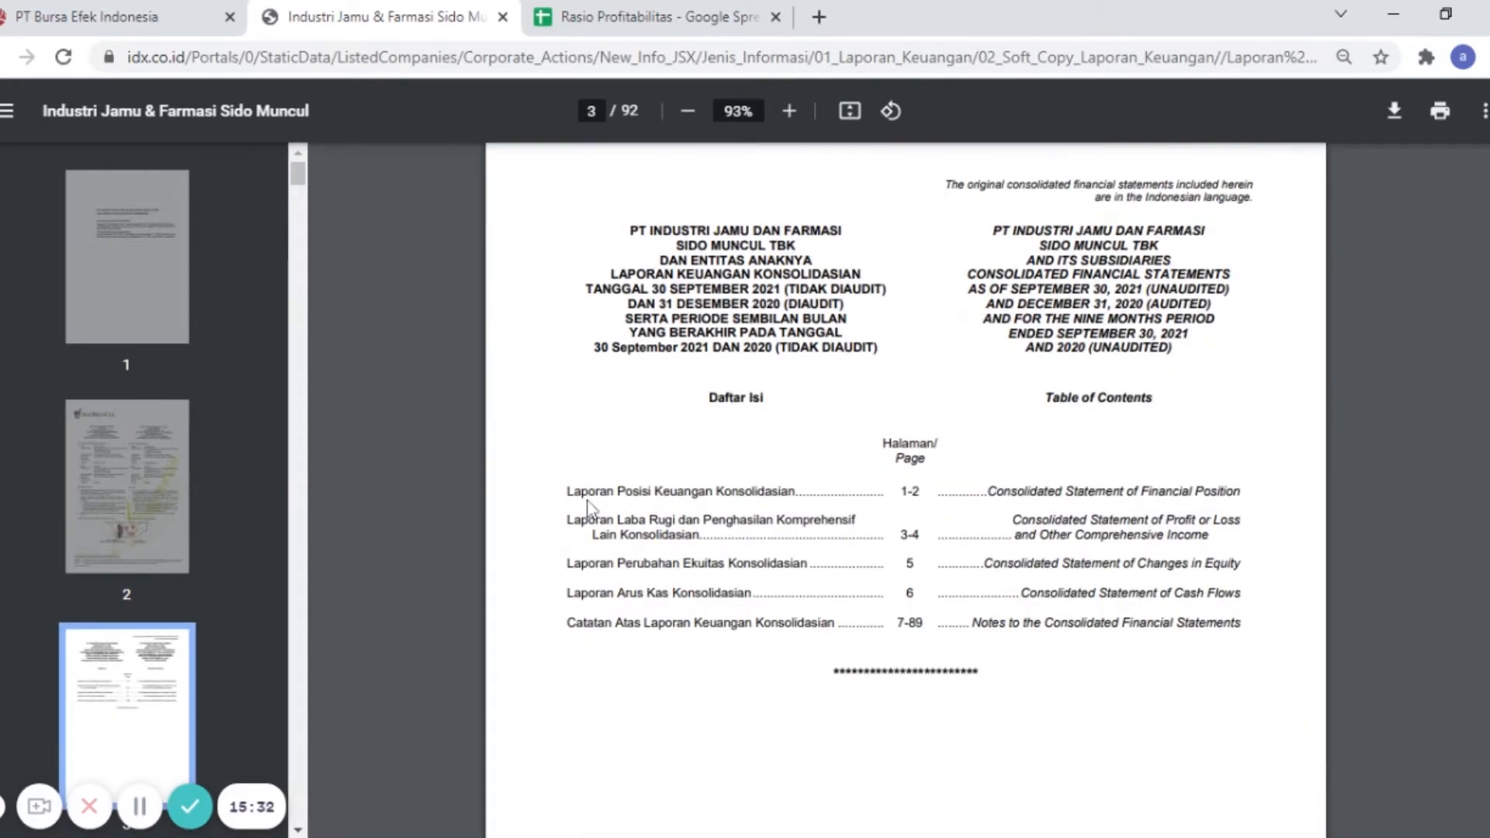
pyautogui.scroll(-3, 173, 571)
pyautogui.scroll(-8, 170, 561)
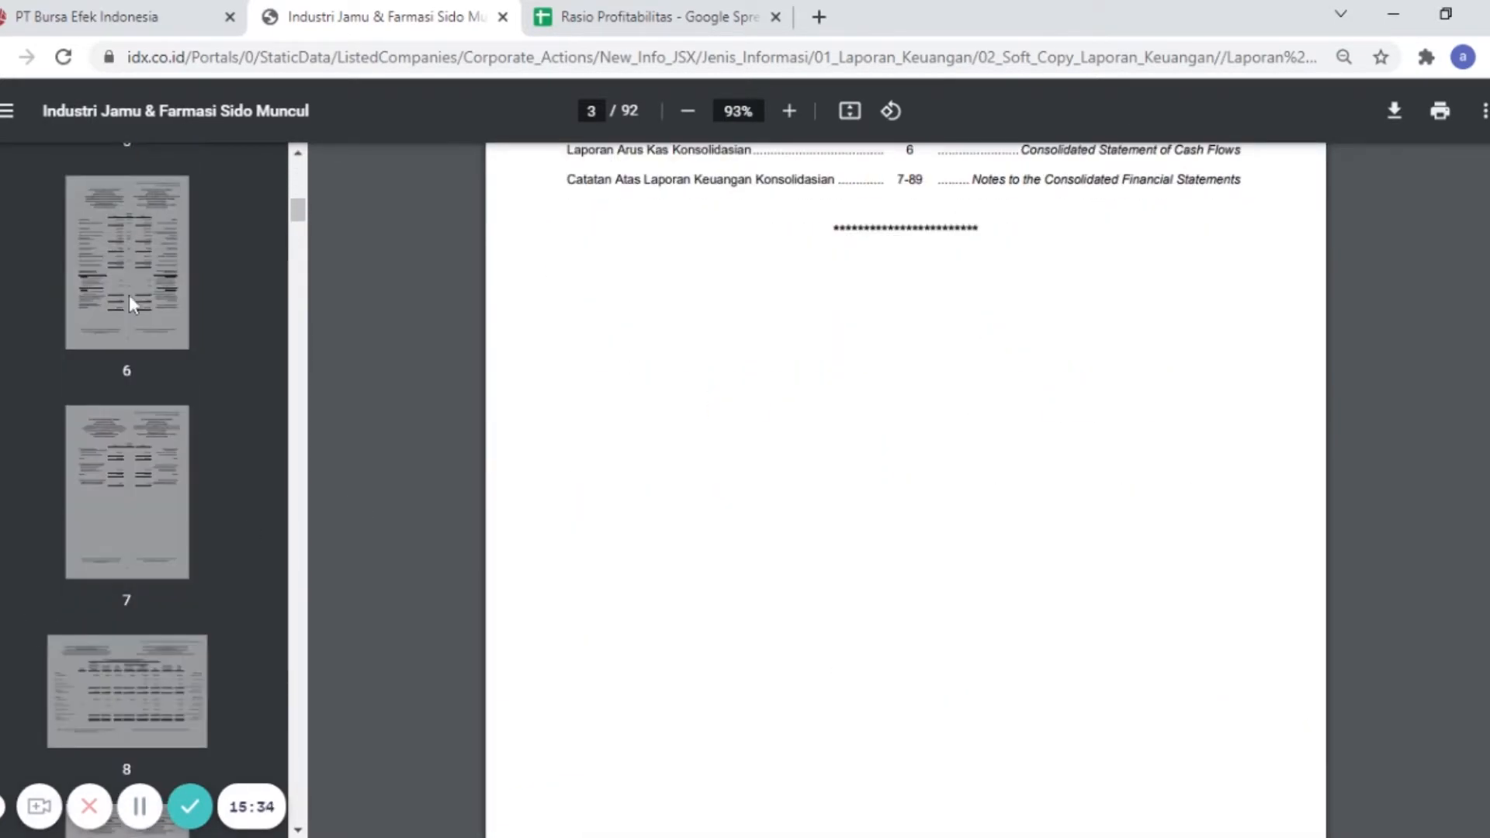
pyautogui.click(128, 295)
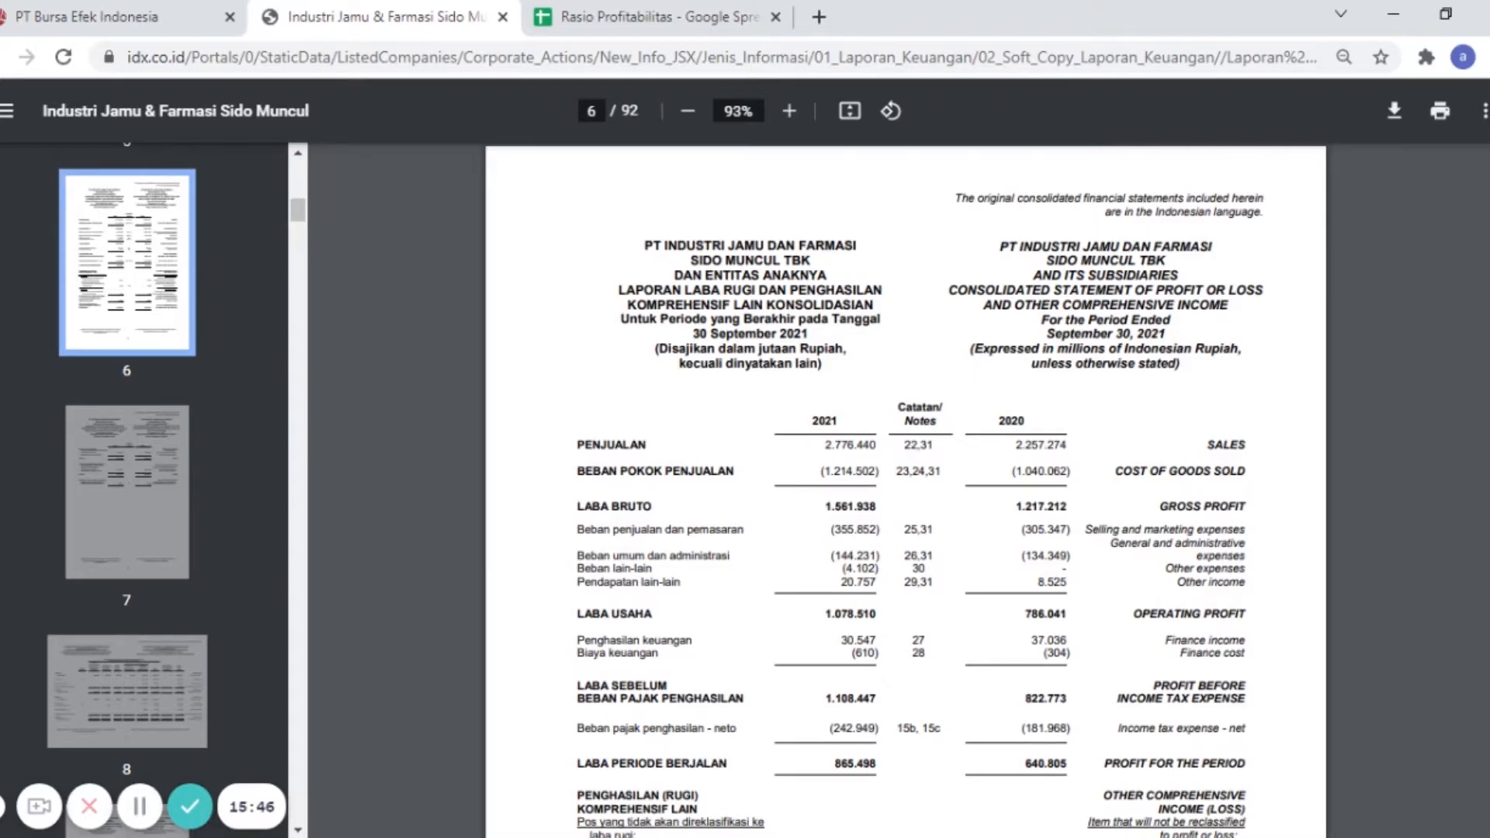
# - Examine the 2021 sales (Penjualan) figure and the currency unit note in the heading of the profit or loss statement
pyautogui.moveTo(825, 445); pyautogui.dragTo(877, 444)
pyautogui.click(885, 685)
pyautogui.moveTo(656, 349); pyautogui.dragTo(844, 350)
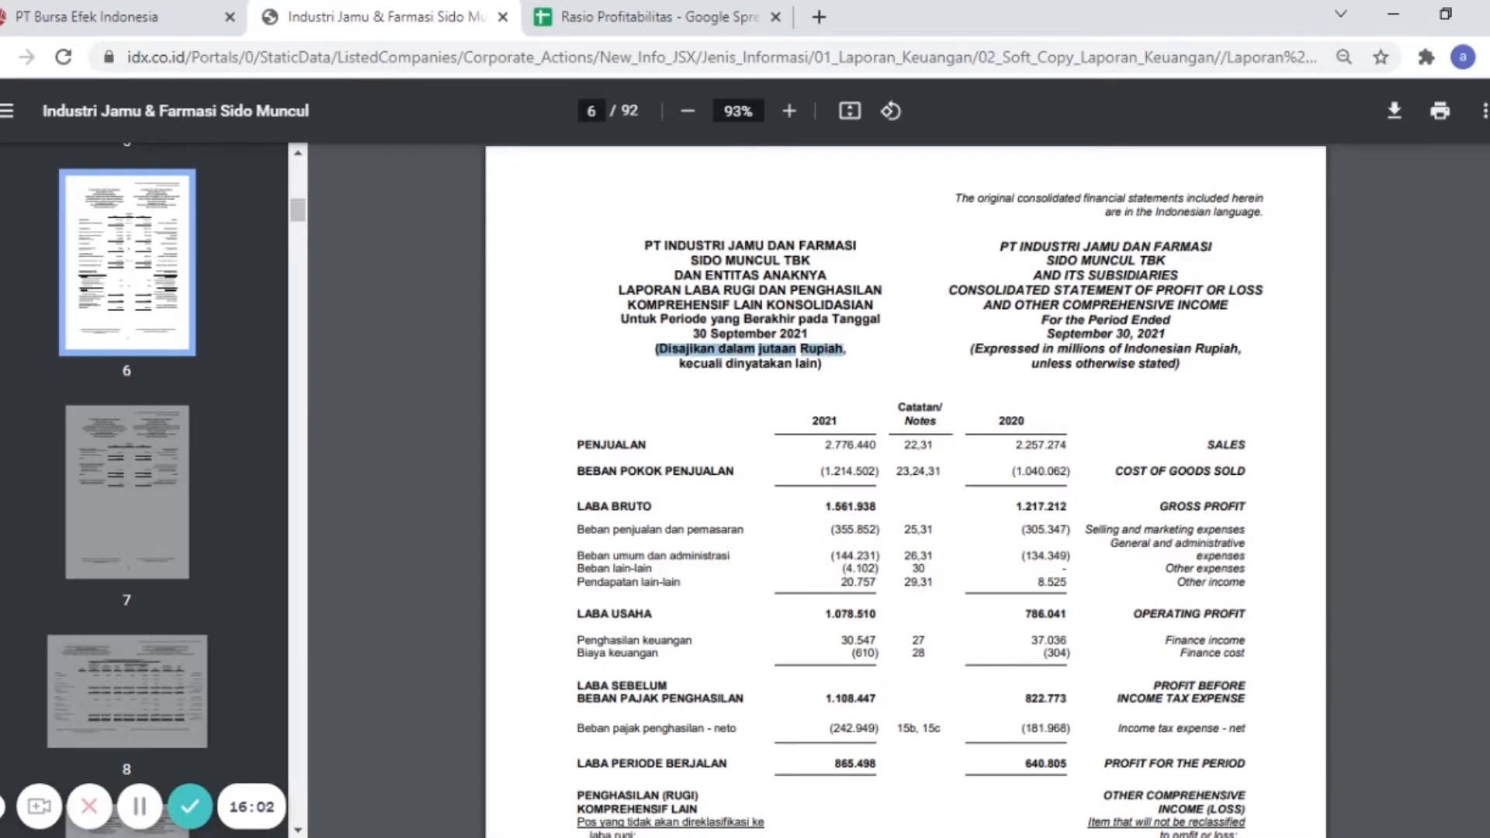
pyautogui.moveTo(824, 445); pyautogui.dragTo(869, 445)
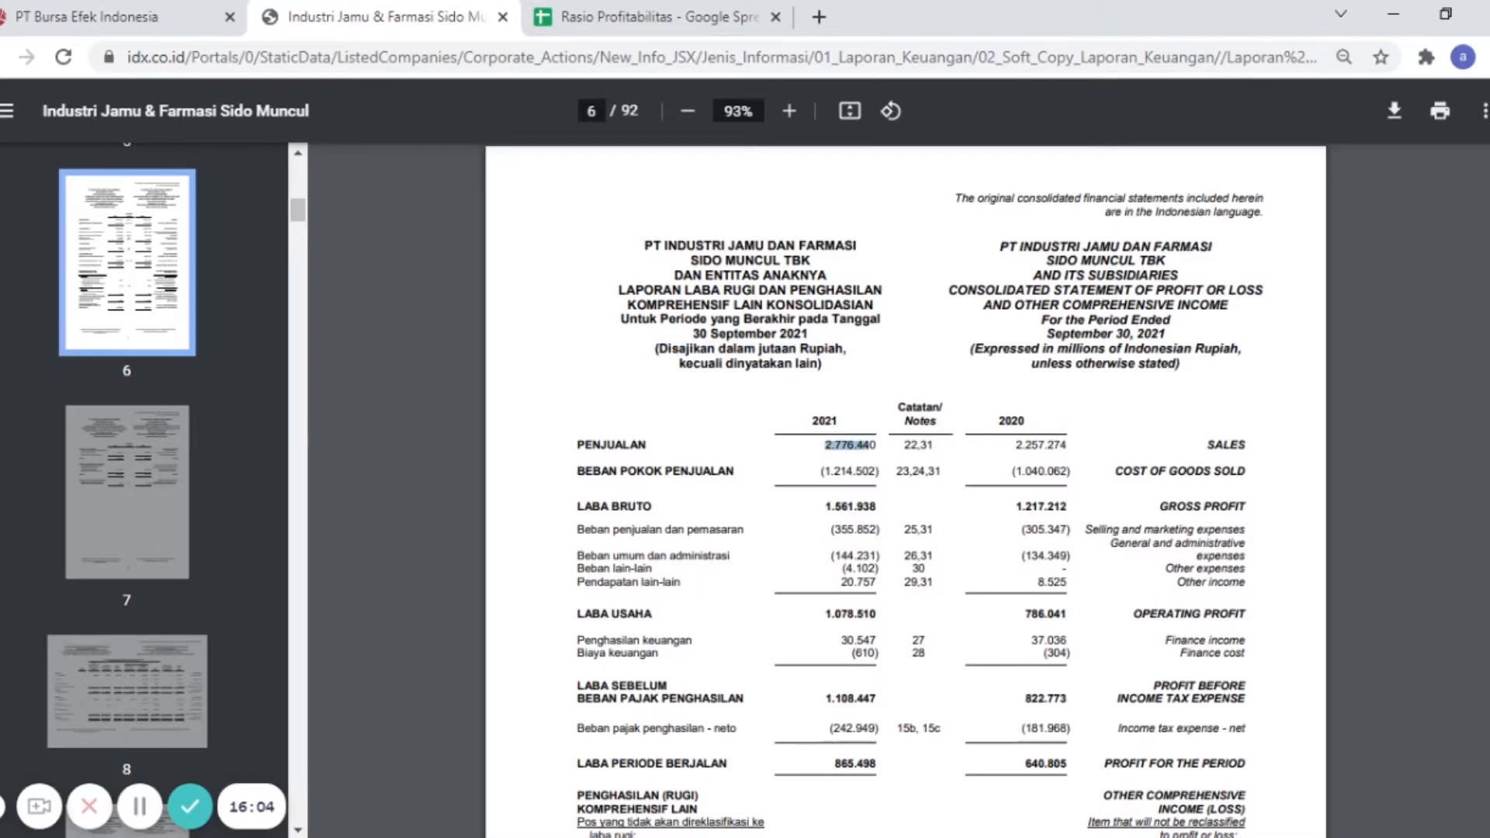
pyautogui.click(869, 445)
pyautogui.doubleClick(873, 445)
pyautogui.click(873, 446)
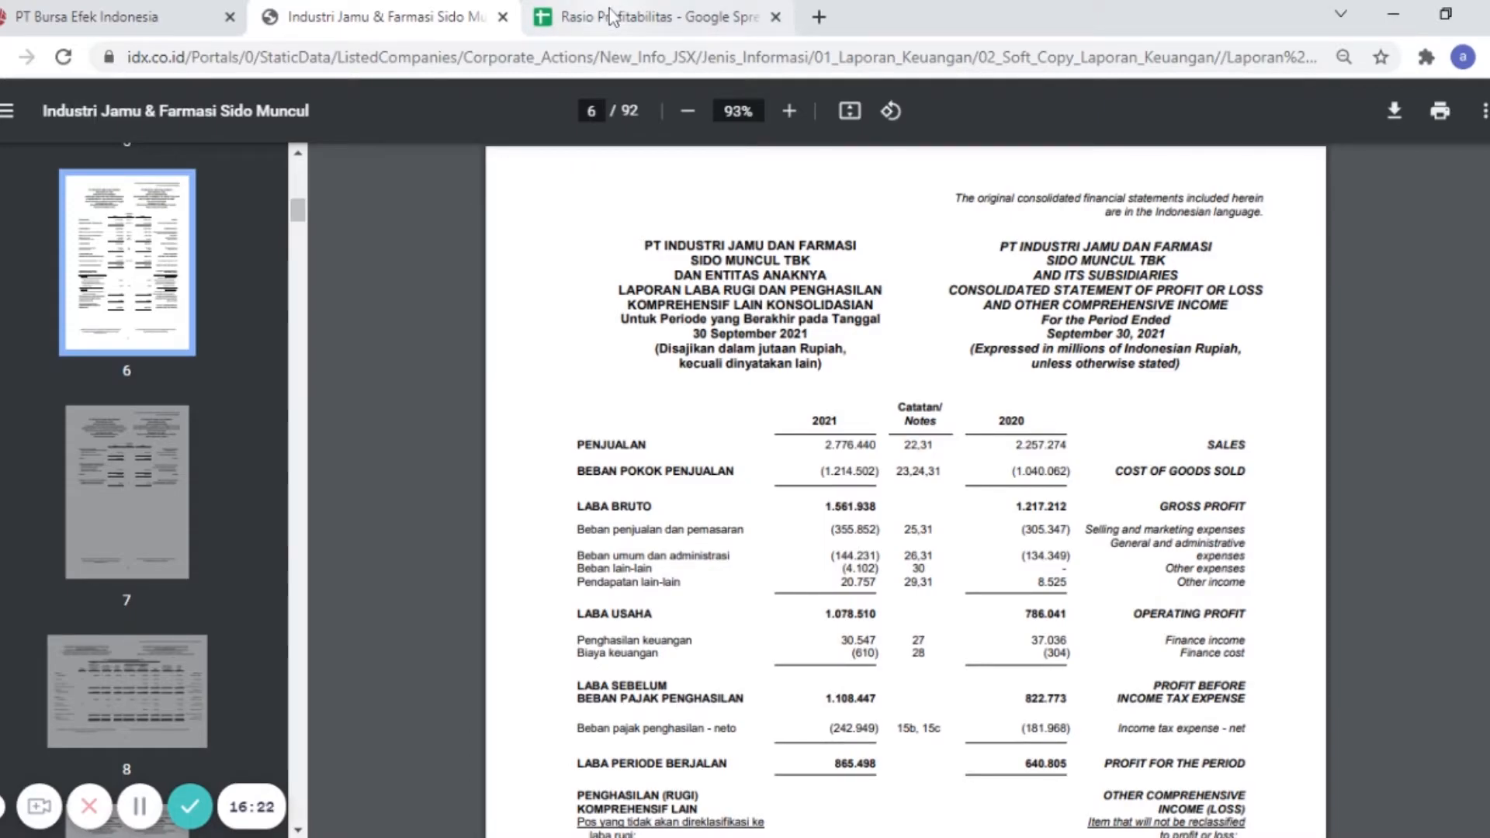
# - Compare the unit label in cell A1 of the ratio spreadsheet with the unit stated in the report
pyautogui.click(613, 16)
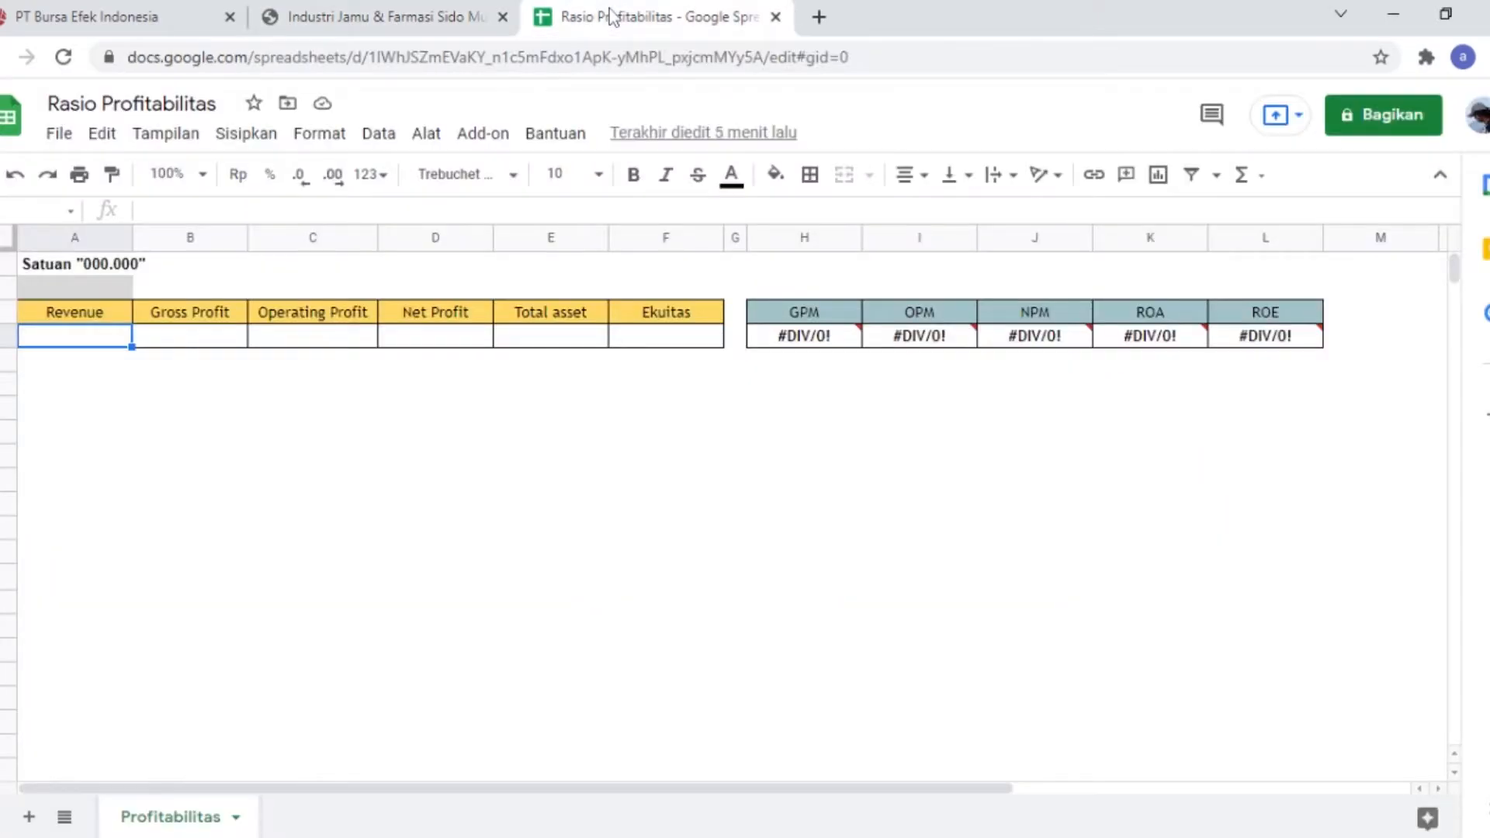
pyautogui.click(111, 268)
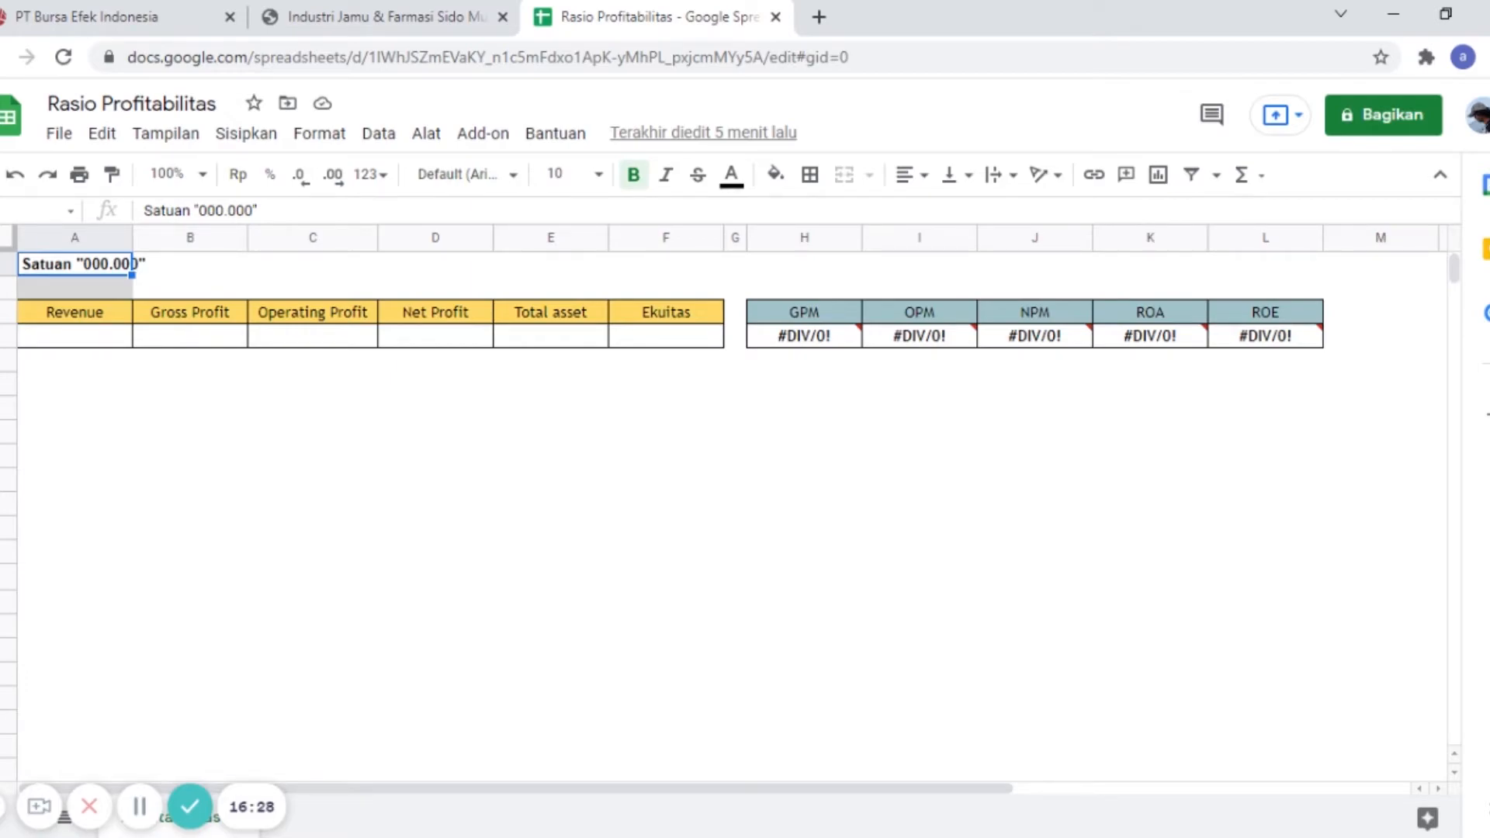
pyautogui.click(348, 18)
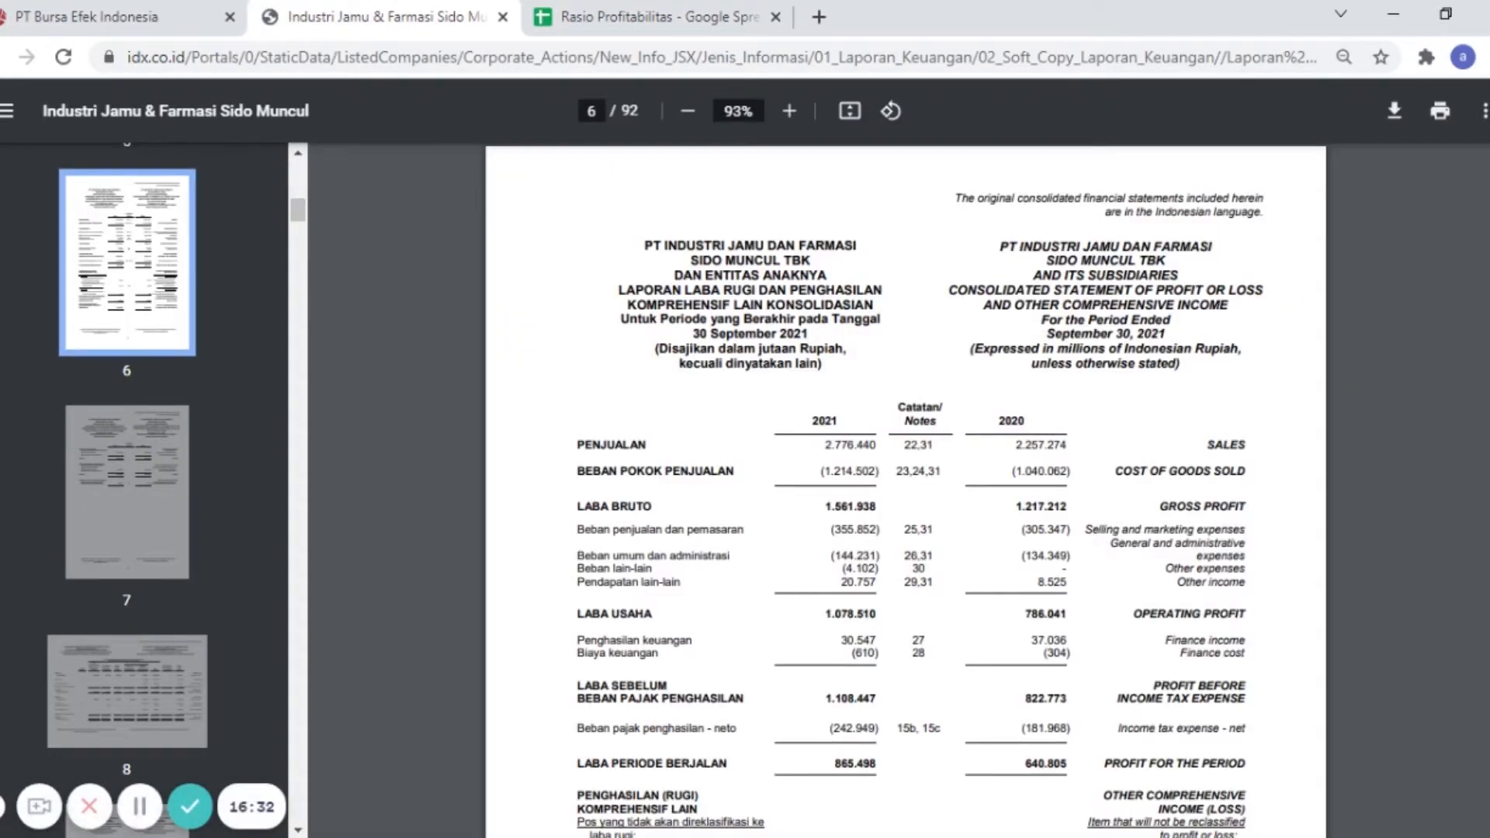
pyautogui.click(691, 25)
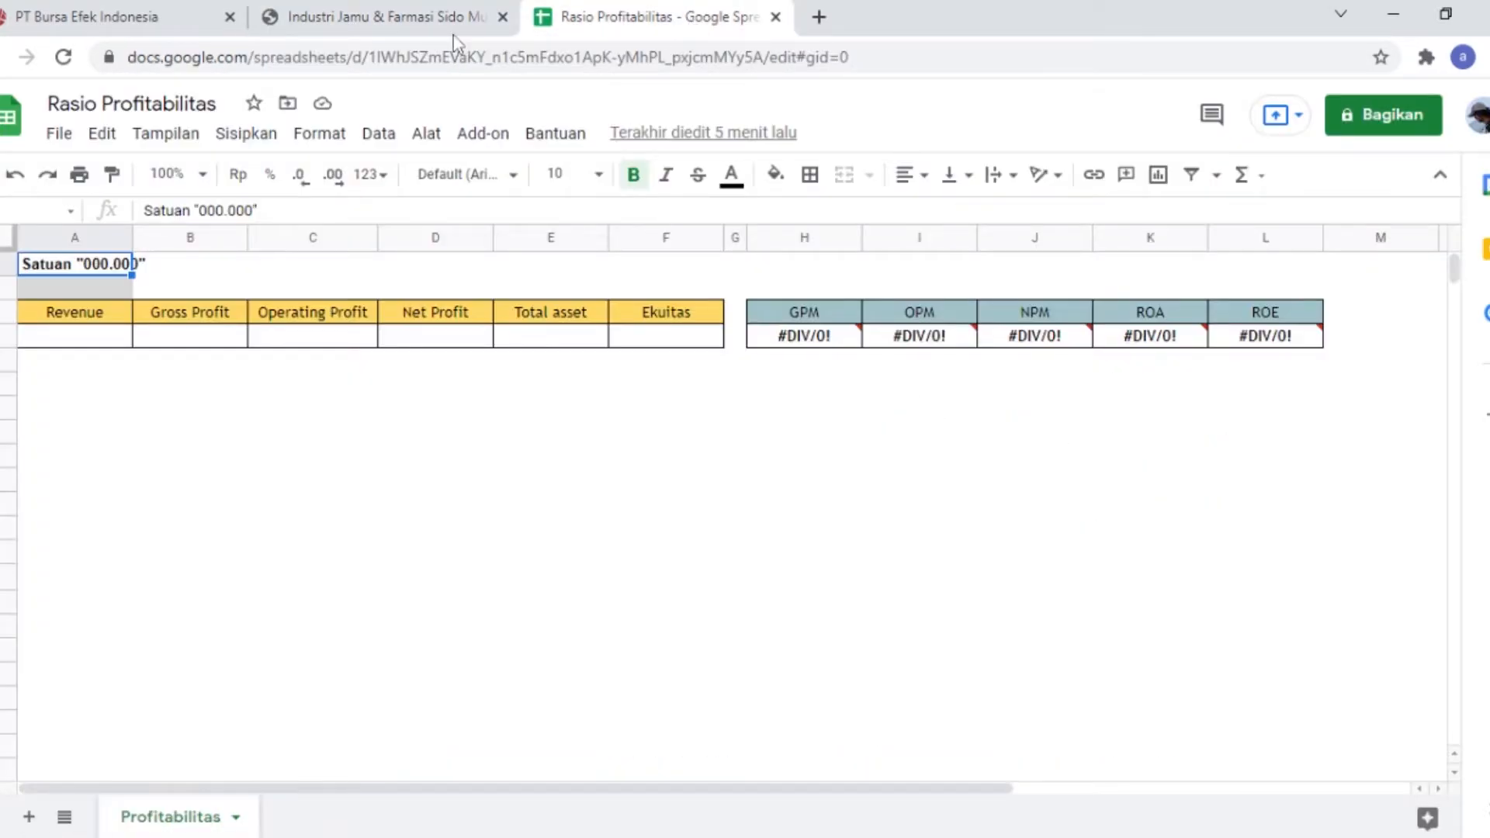
# - Look up the 2021 sales in the report and enter 2.776.440 under Revenue in the ratio spreadsheet
pyautogui.click(412, 23)
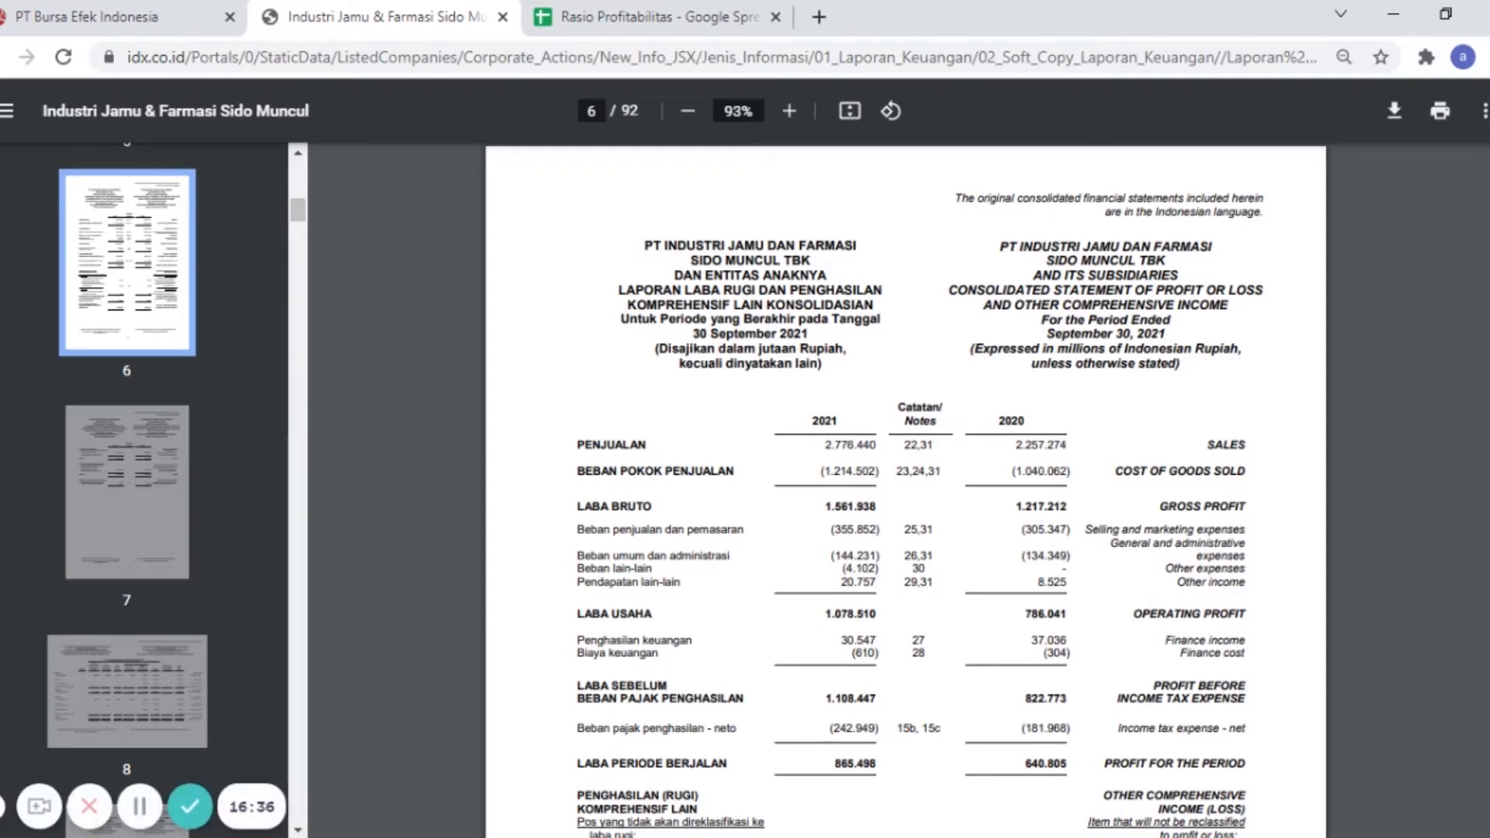
pyautogui.scroll(-1, 782, 282)
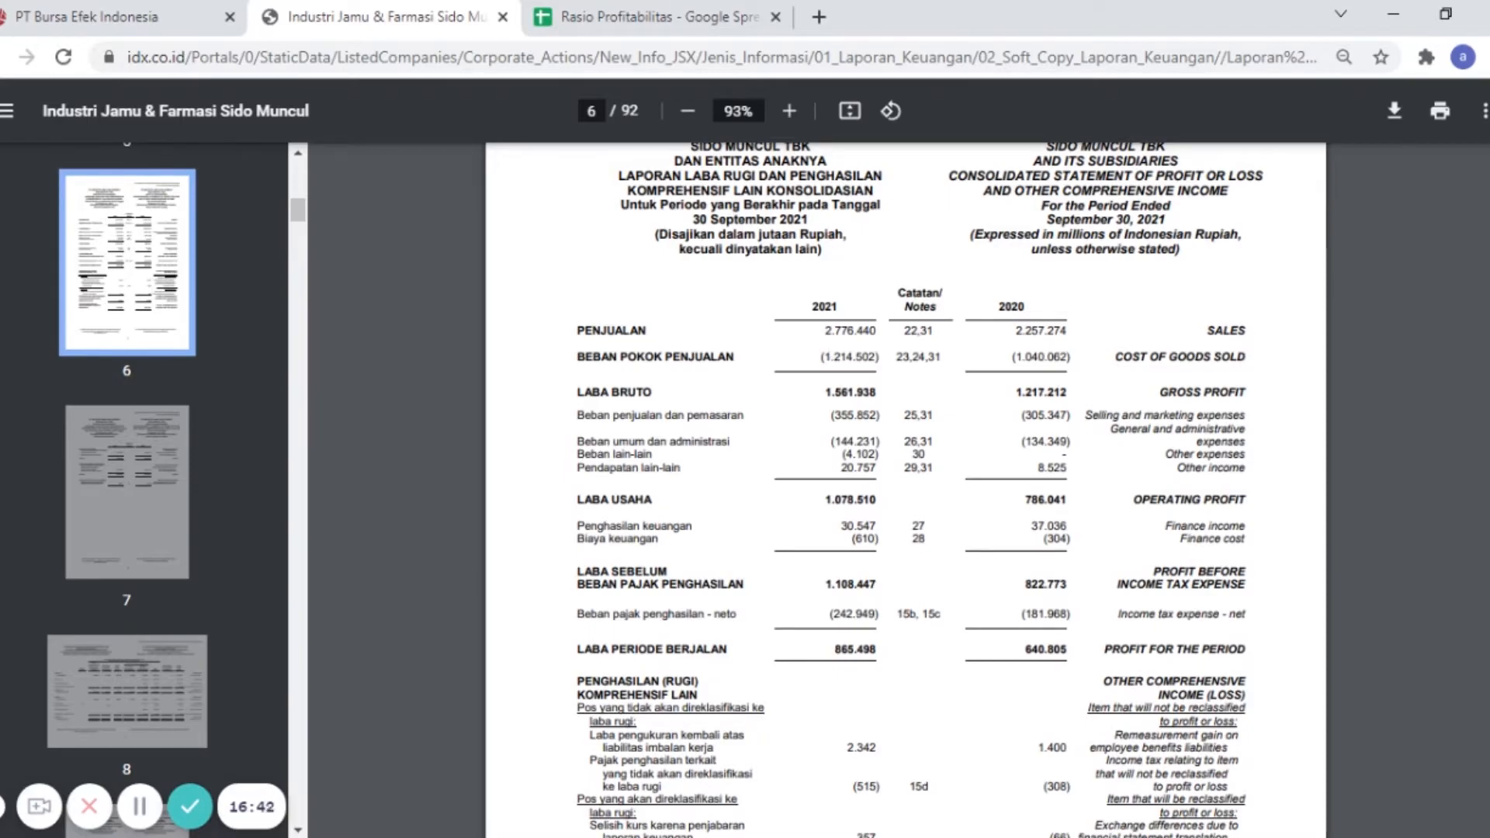
pyautogui.click(703, 19)
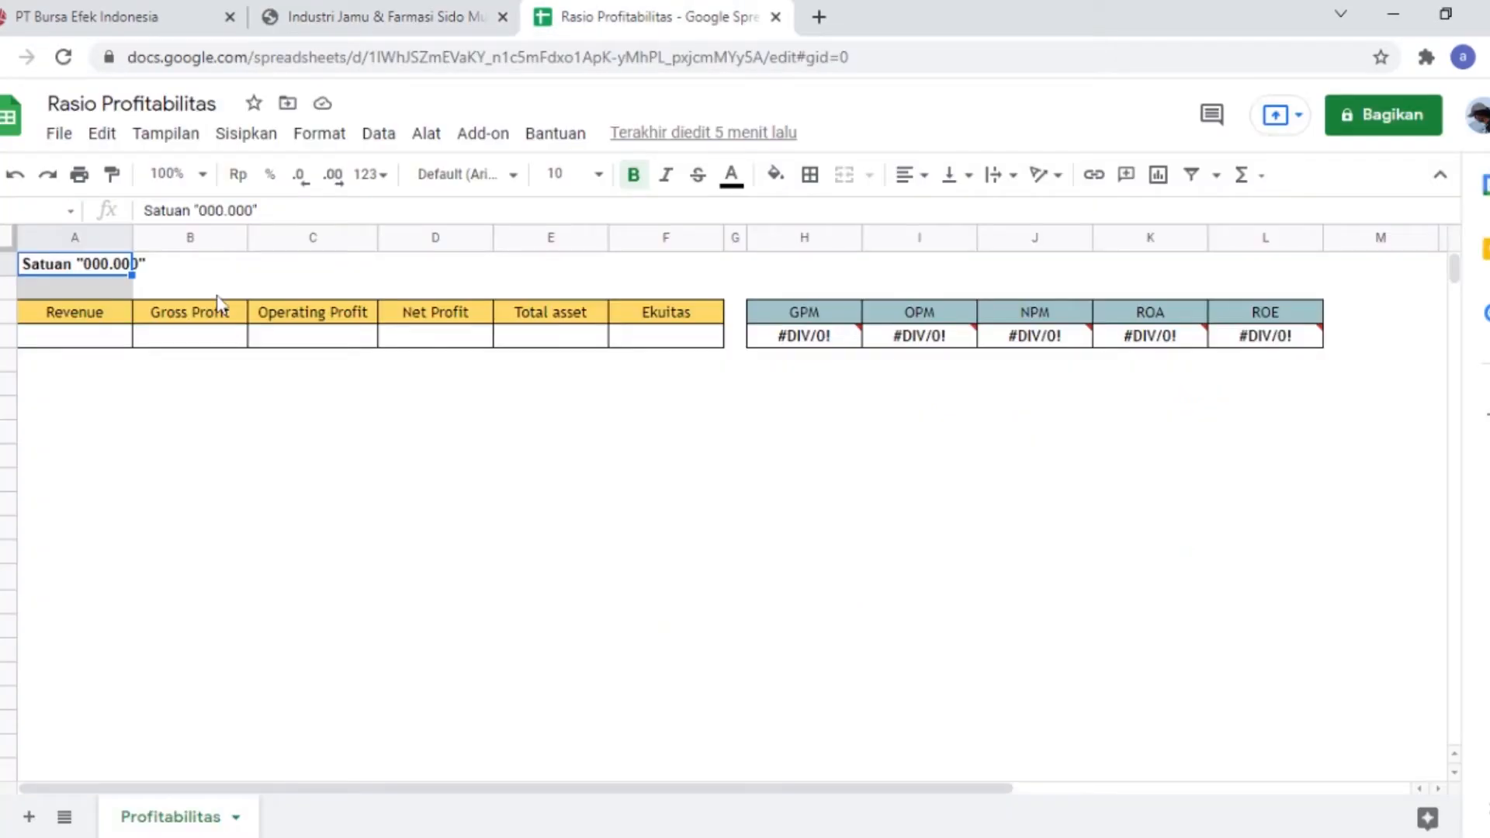
pyautogui.click(116, 340)
pyautogui.write('2')
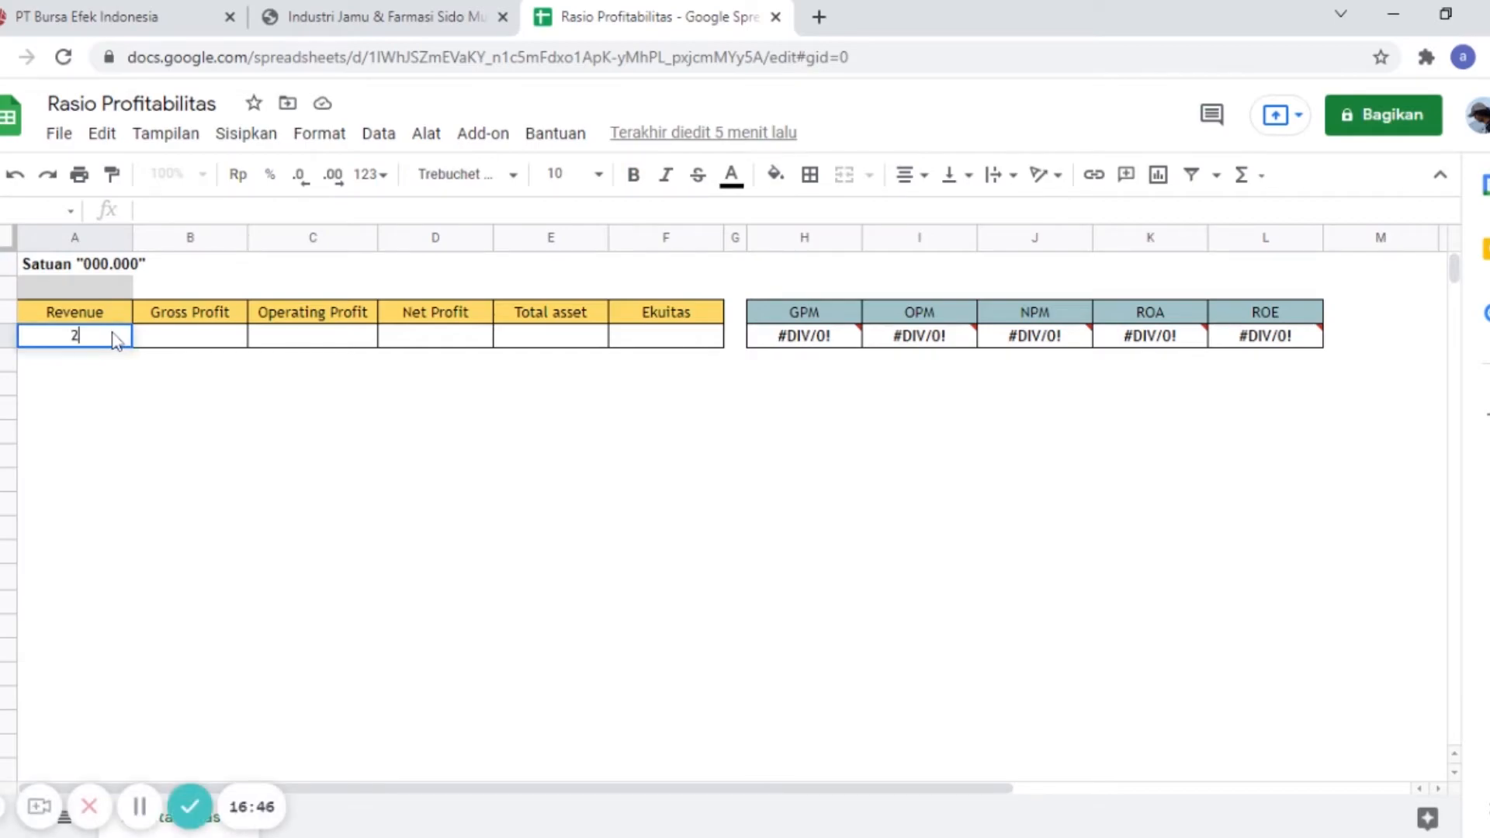
pyautogui.write('.776.440')
pyautogui.press('Return')
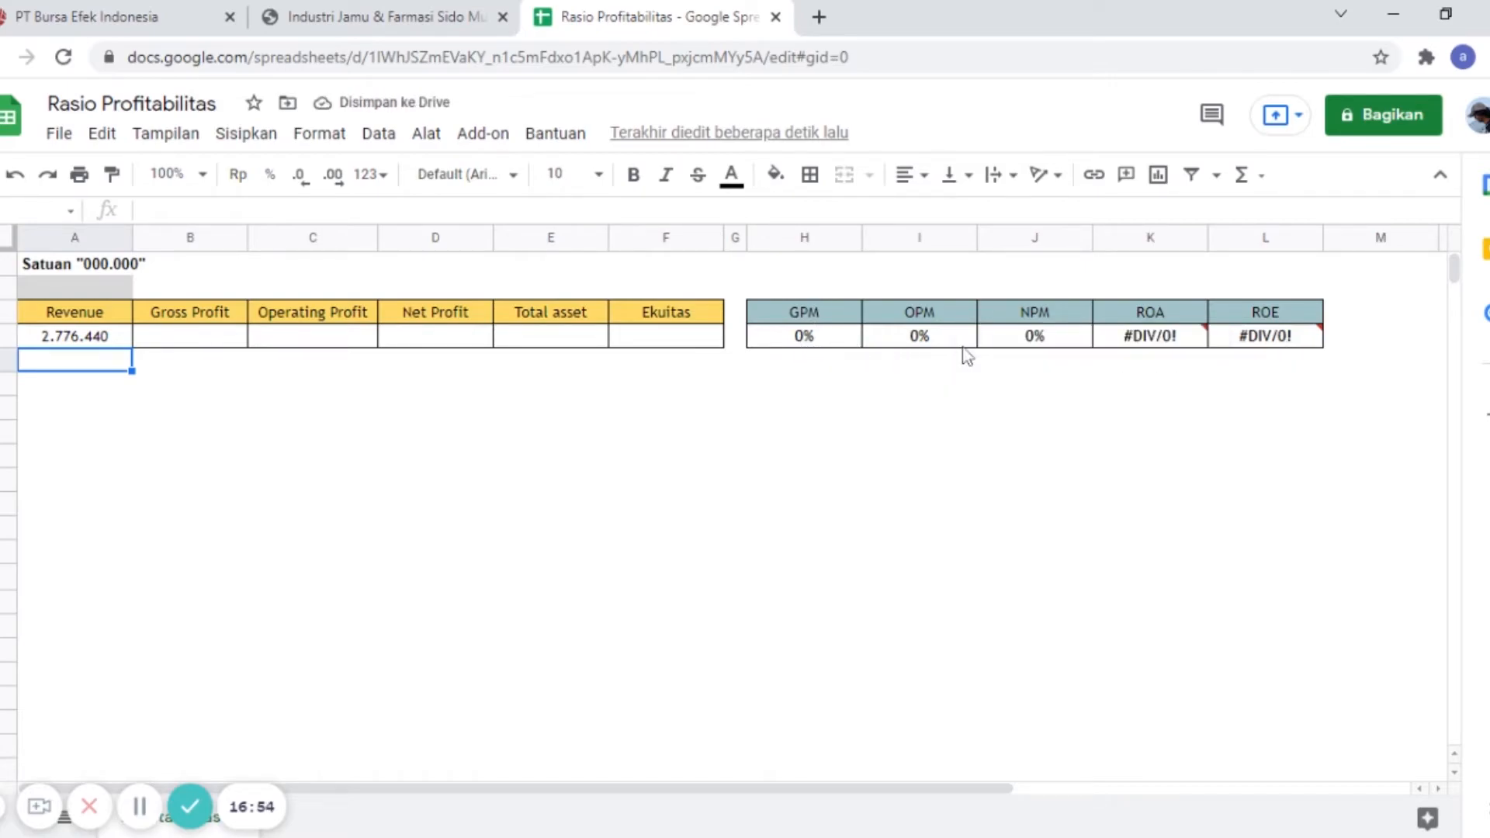
# - Look up the 2021 gross profit (Laba Bruto) in the report and enter 1561938 under Gross Profit in the spreadsheet
pyautogui.moveTo(1234, 353)
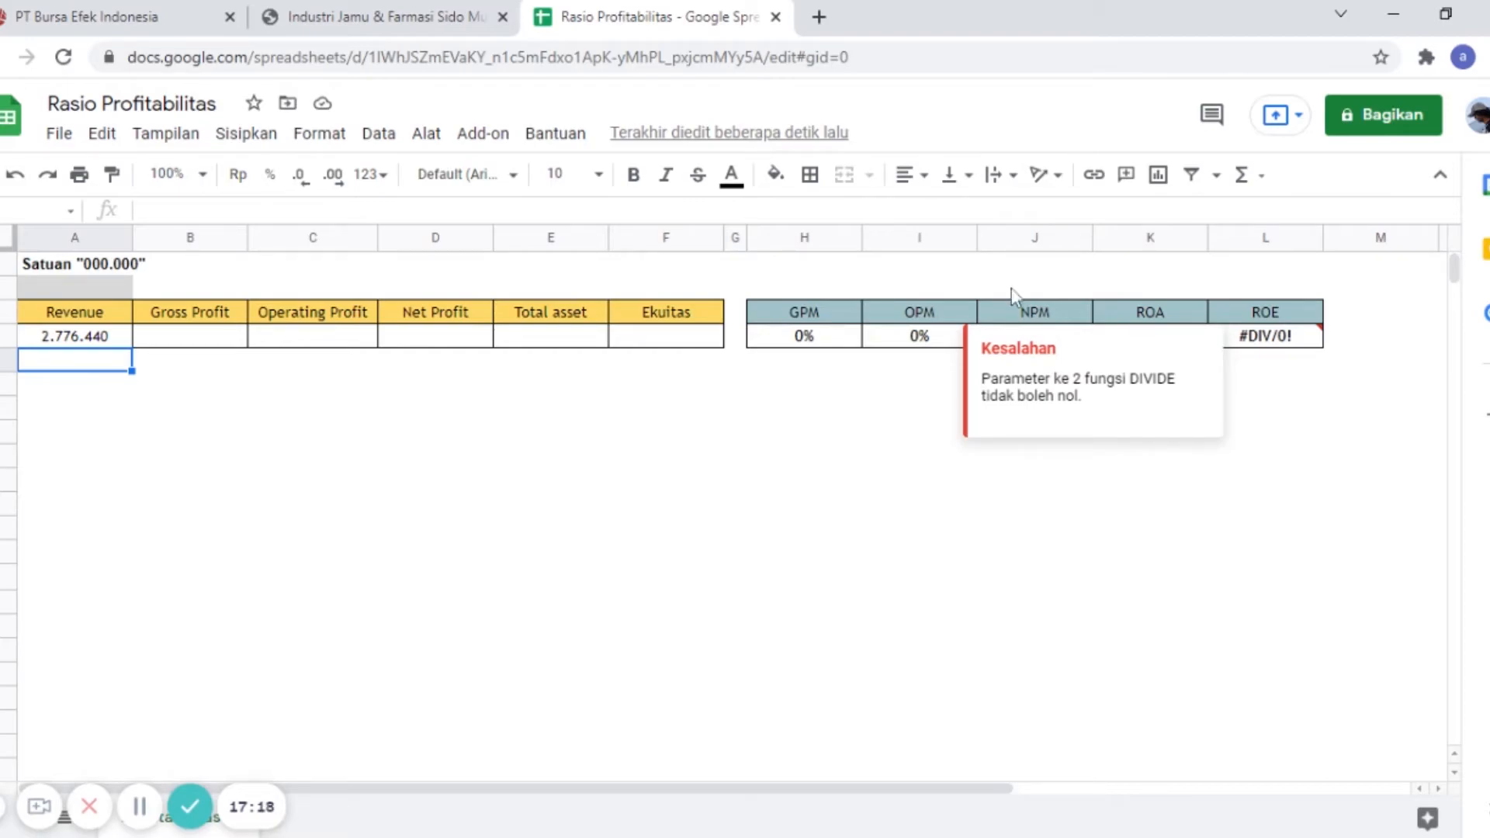
pyautogui.click(345, 17)
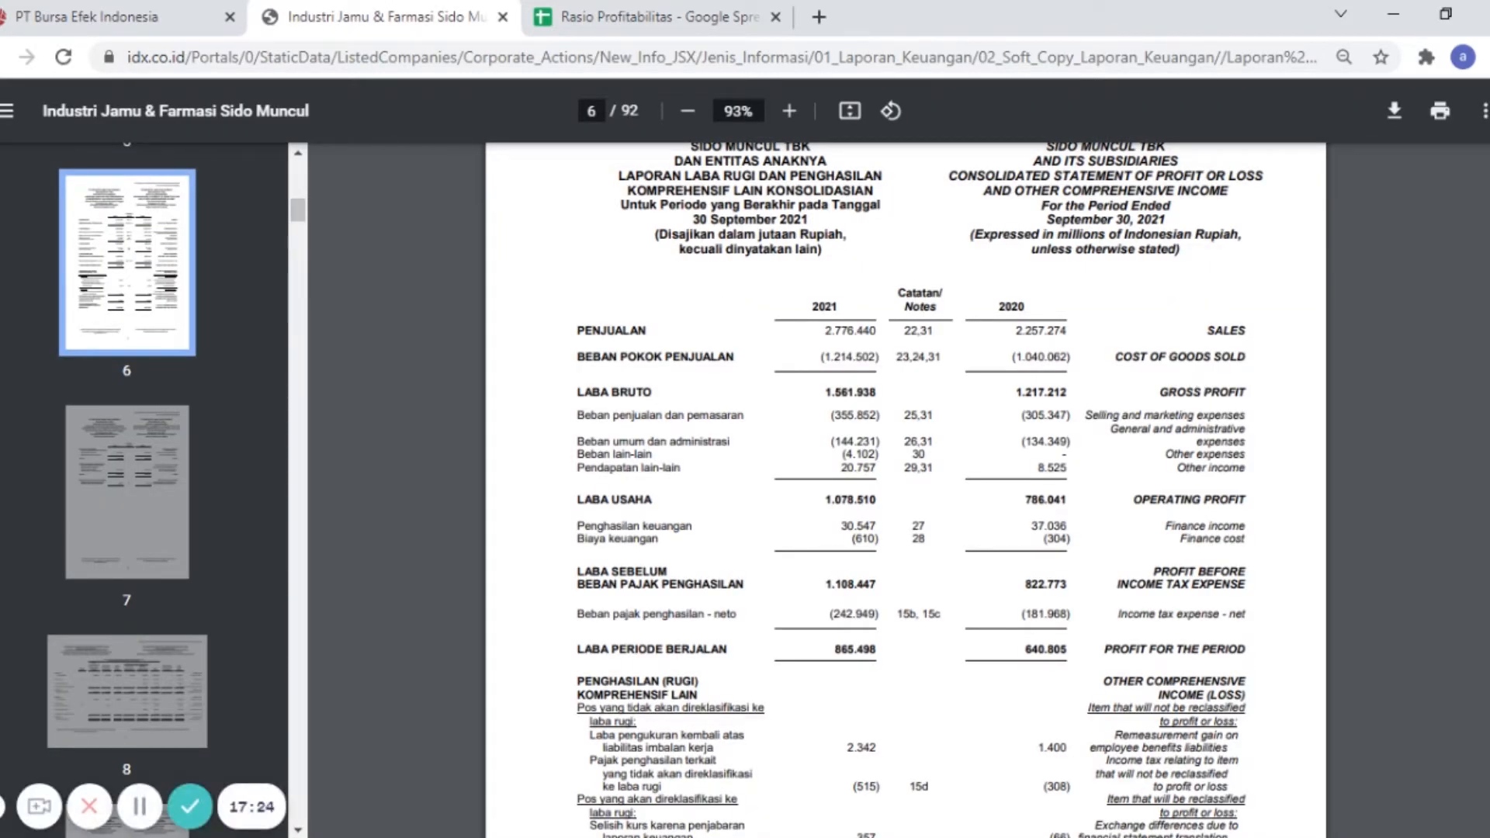
pyautogui.click(664, 17)
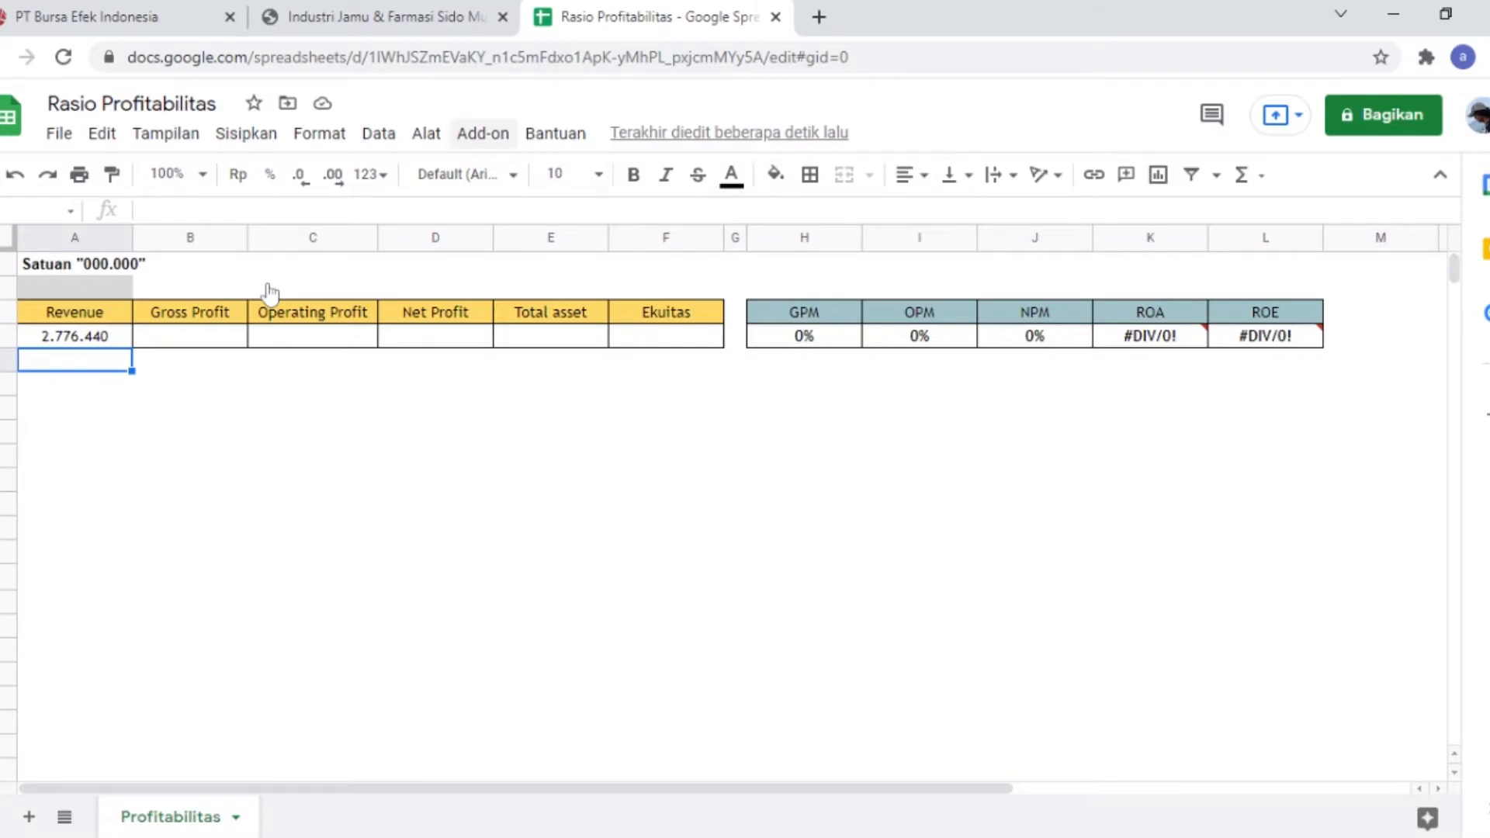
pyautogui.click(228, 341)
pyautogui.write('1')
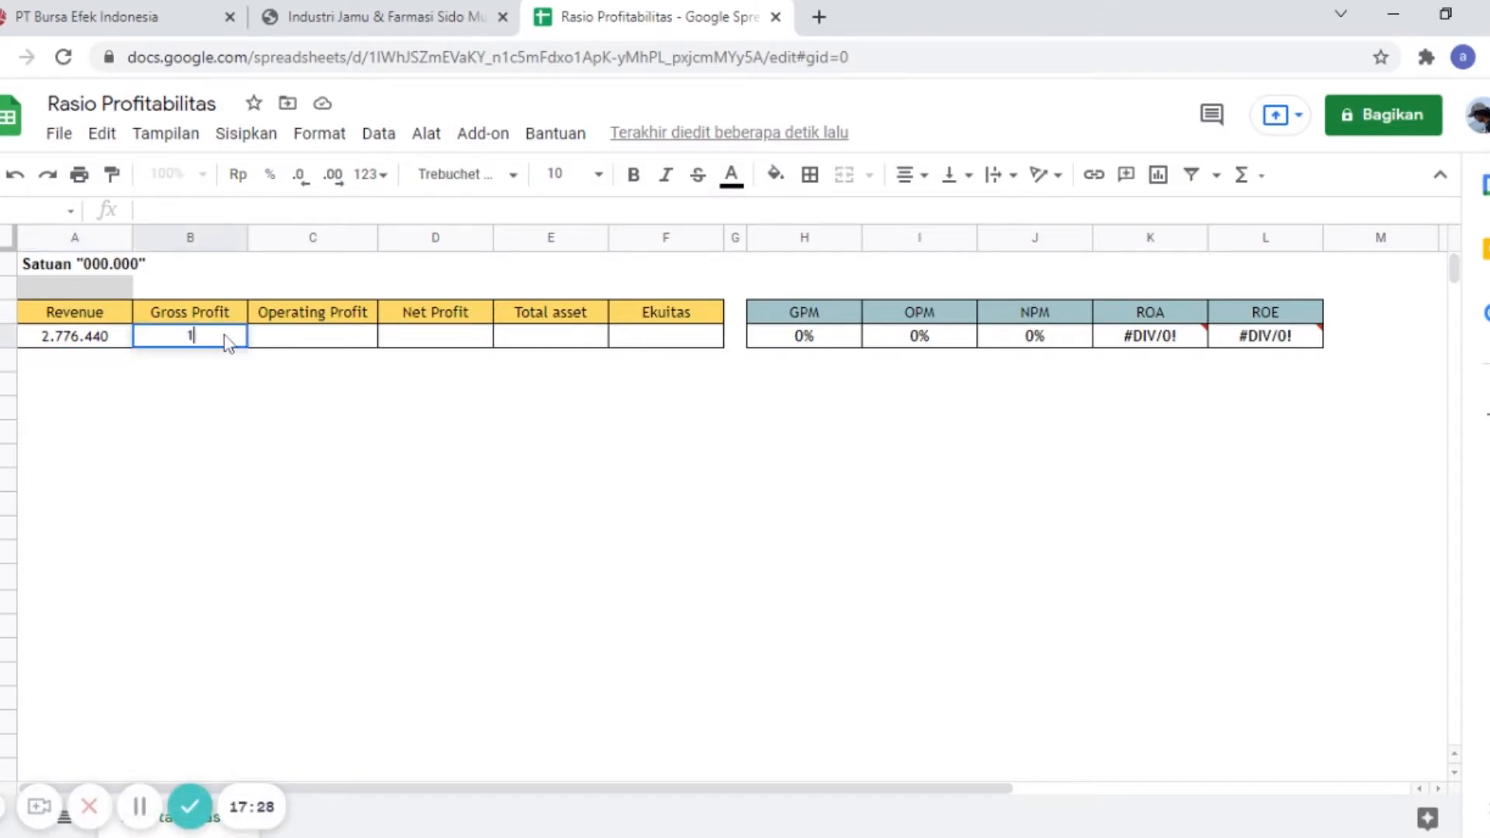
pyautogui.write('561938')
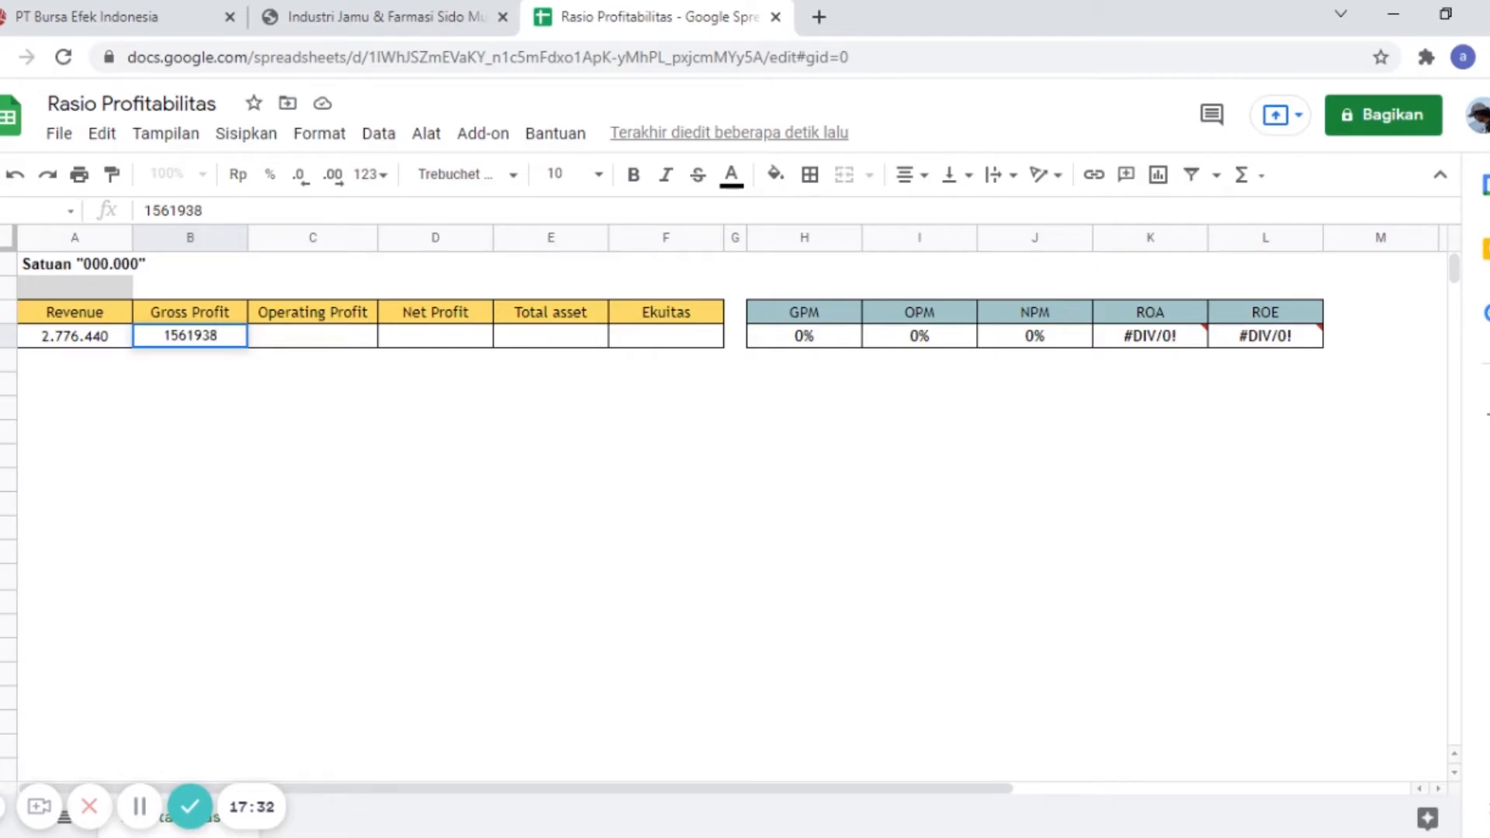
pyautogui.press('Tab')
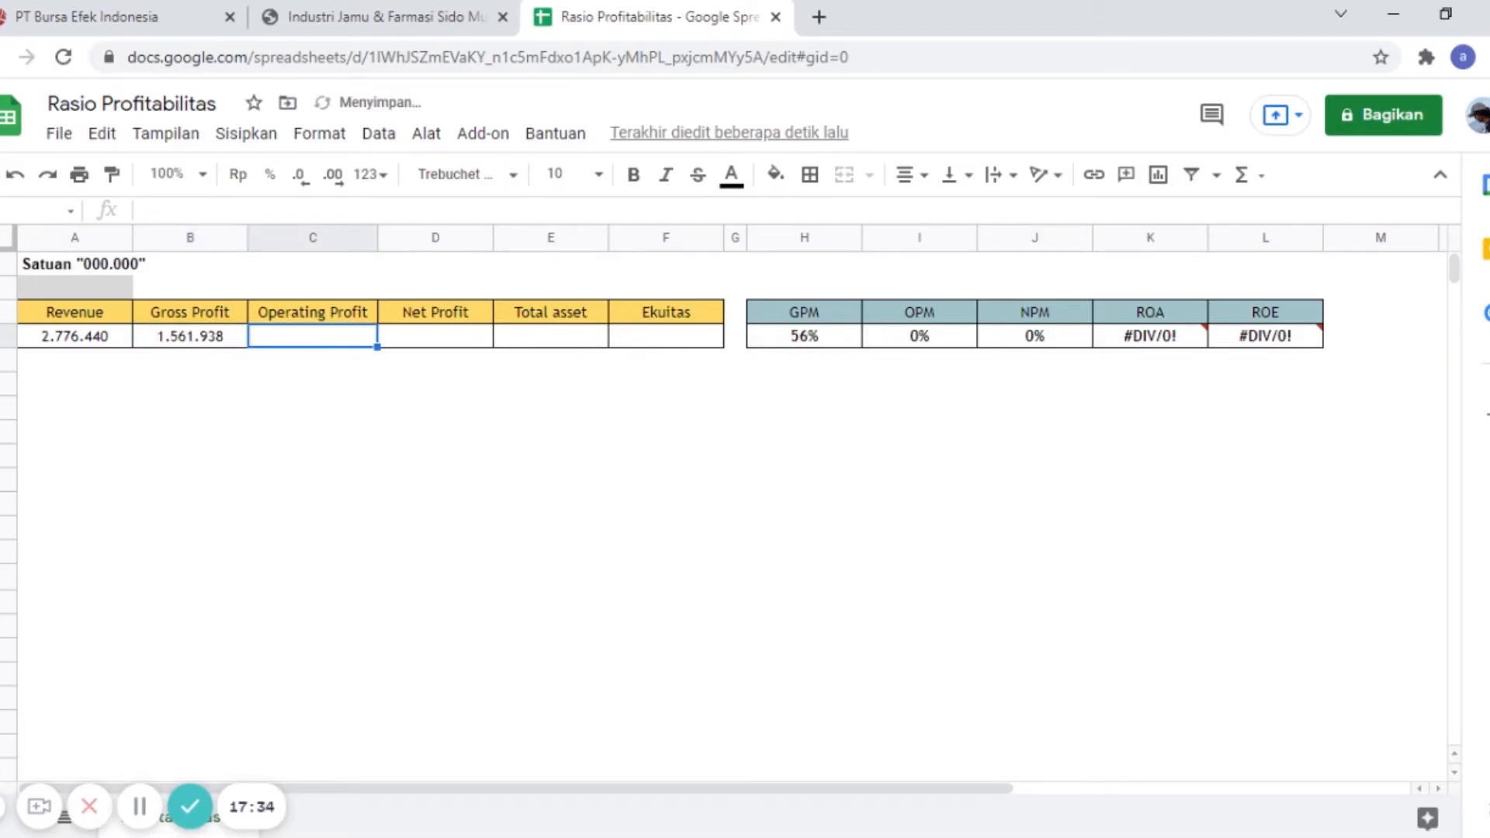
# - Look up the 2021 operating profit (Laba Usaha) in the report and enter 1078510 under Operating Profit in the spreadsheet
pyautogui.click(381, 16)
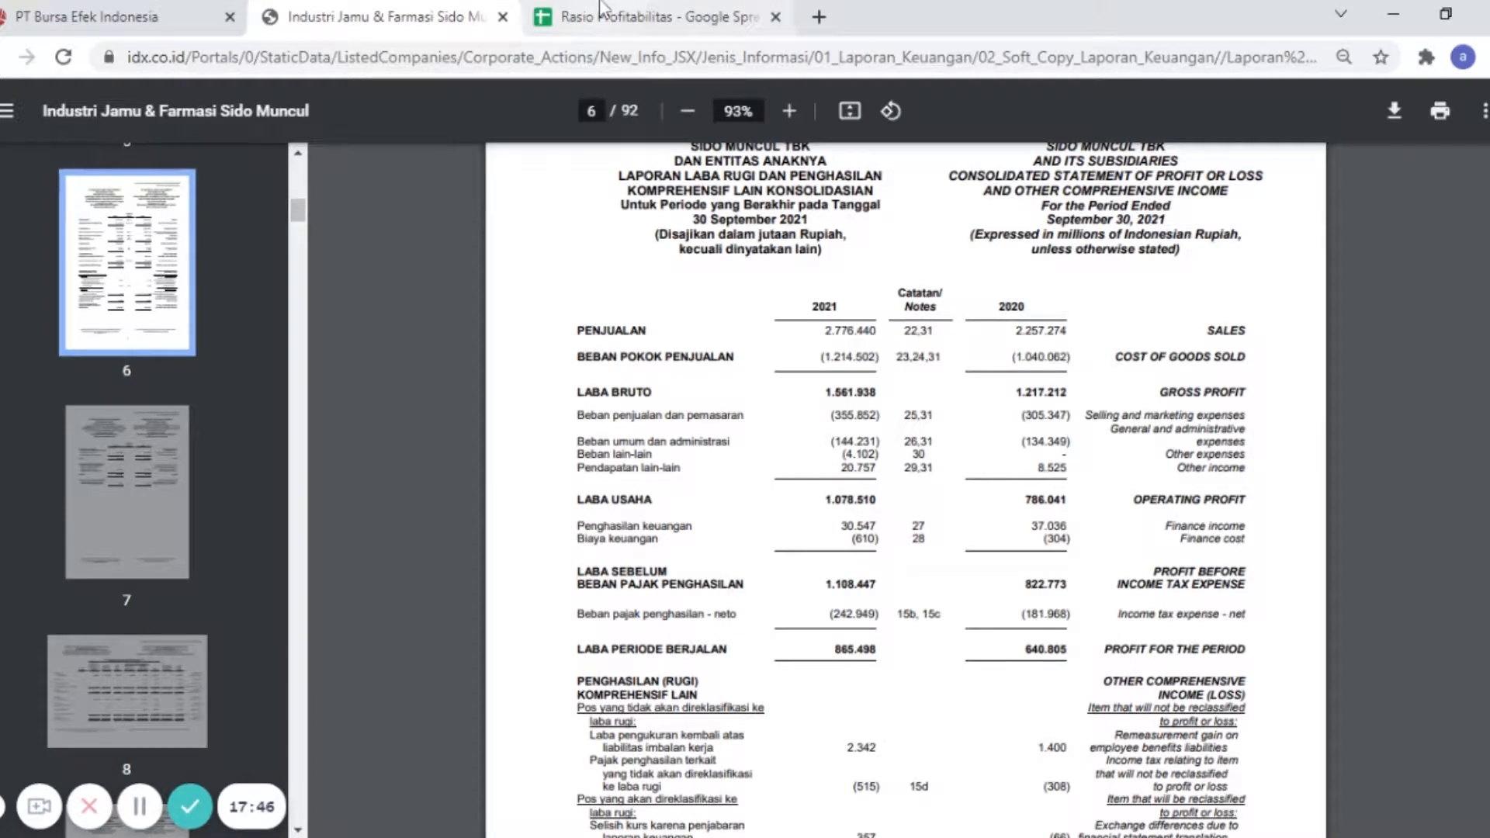
pyautogui.click(614, 27)
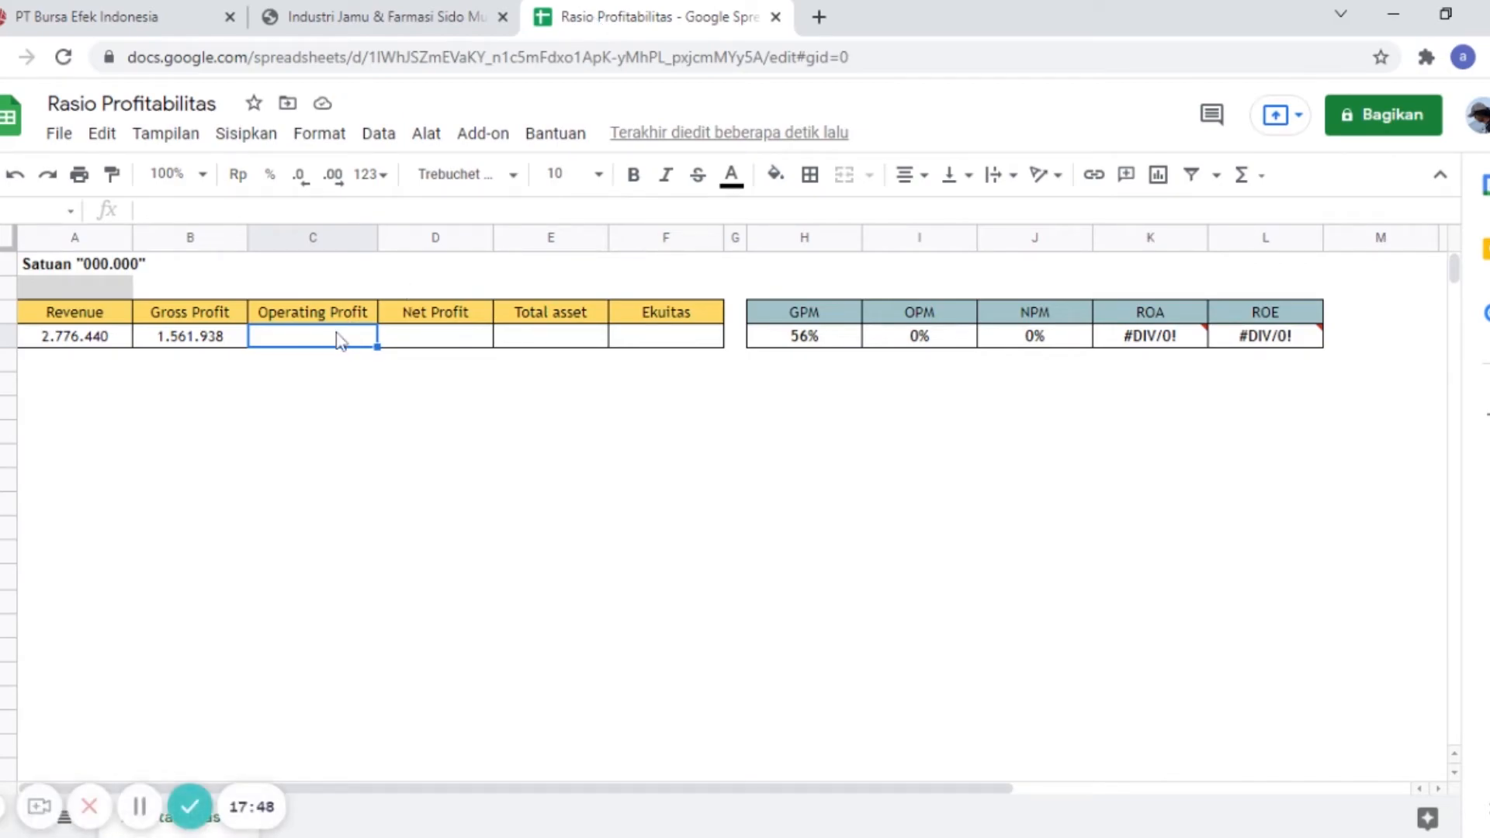
pyautogui.write('1.078.5')
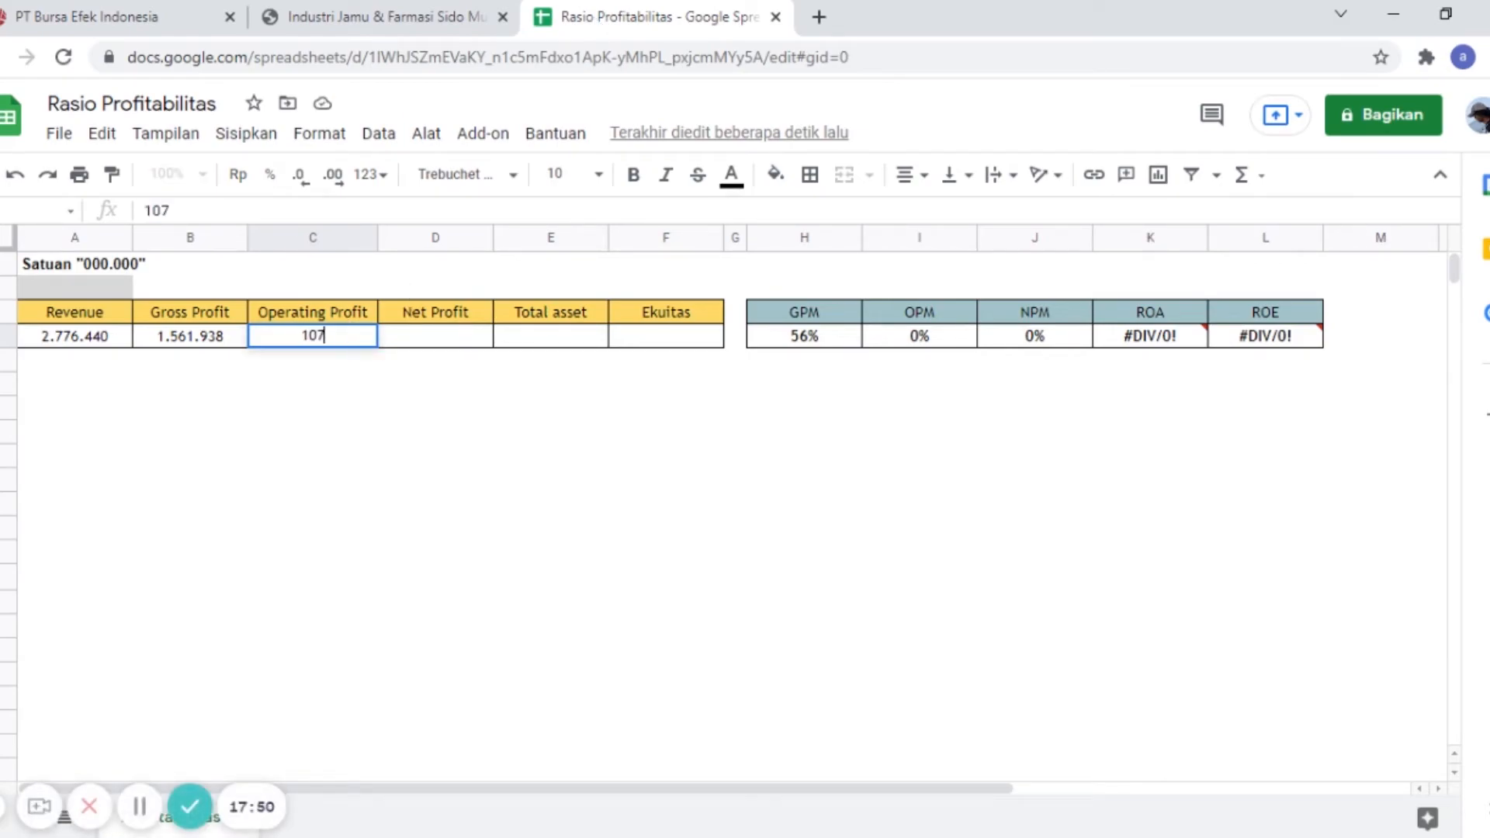
pyautogui.write('10')
pyautogui.press('Tab')
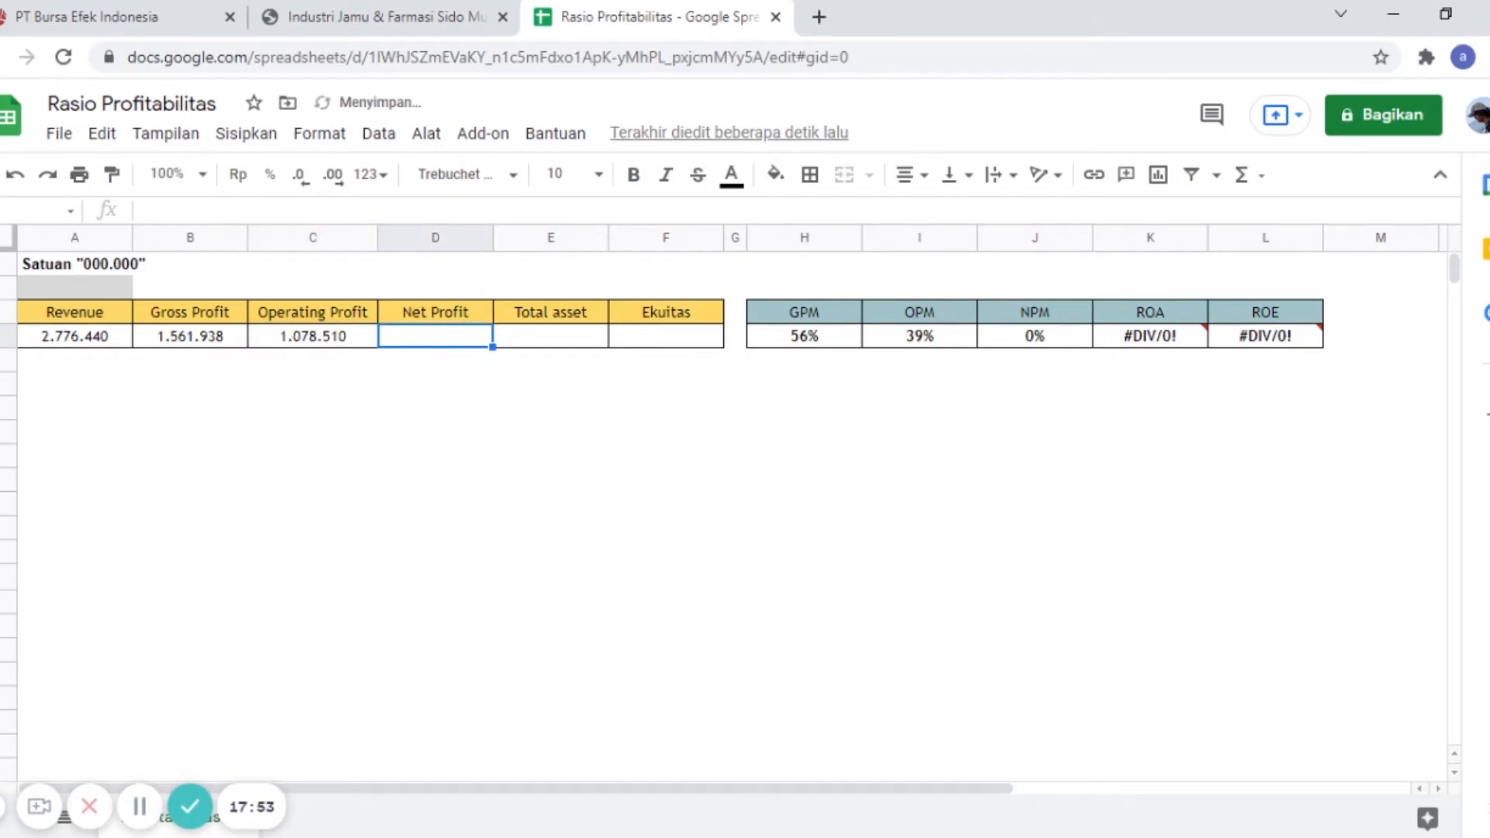
# - Find the 2021 profit attributable to owners of the parent (Pemilik entitas induk) on page 7 and enter 865.498 under Net Profit
pyautogui.click(465, 14)
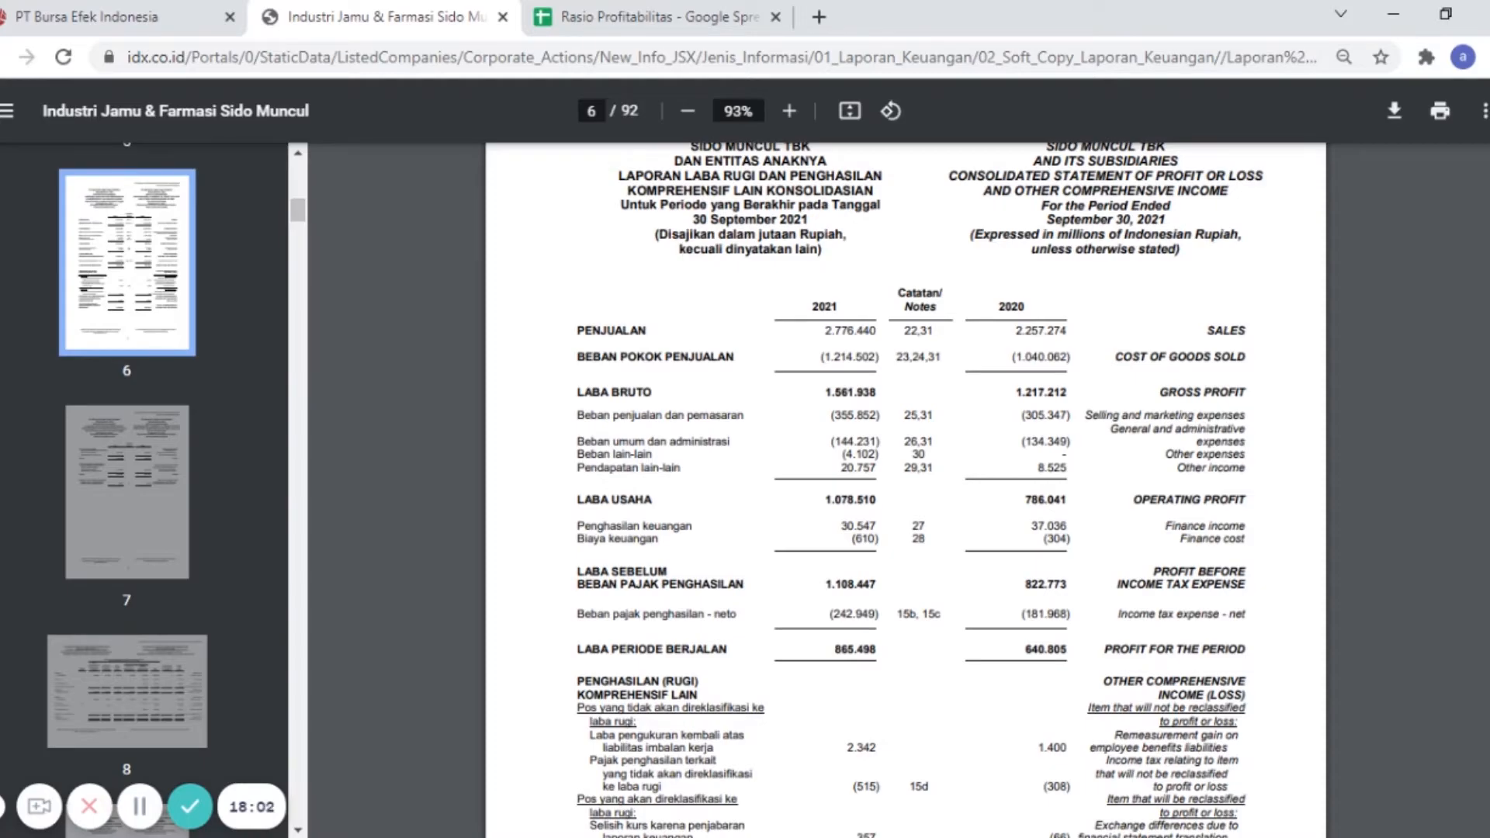
pyautogui.scroll(-4, 695, 633)
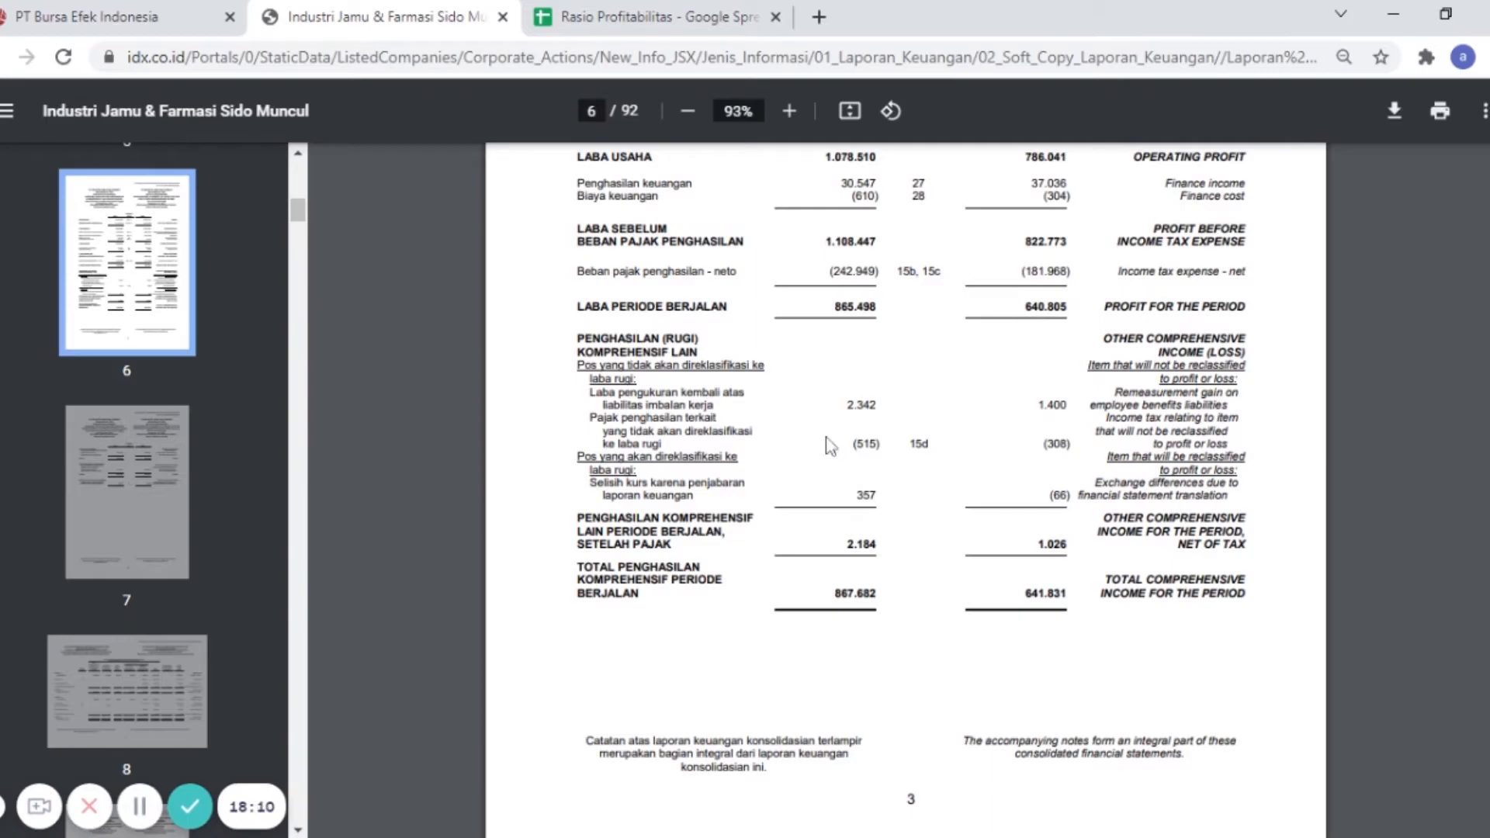
pyautogui.scroll(-3, 827, 438)
pyautogui.scroll(-3, 831, 446)
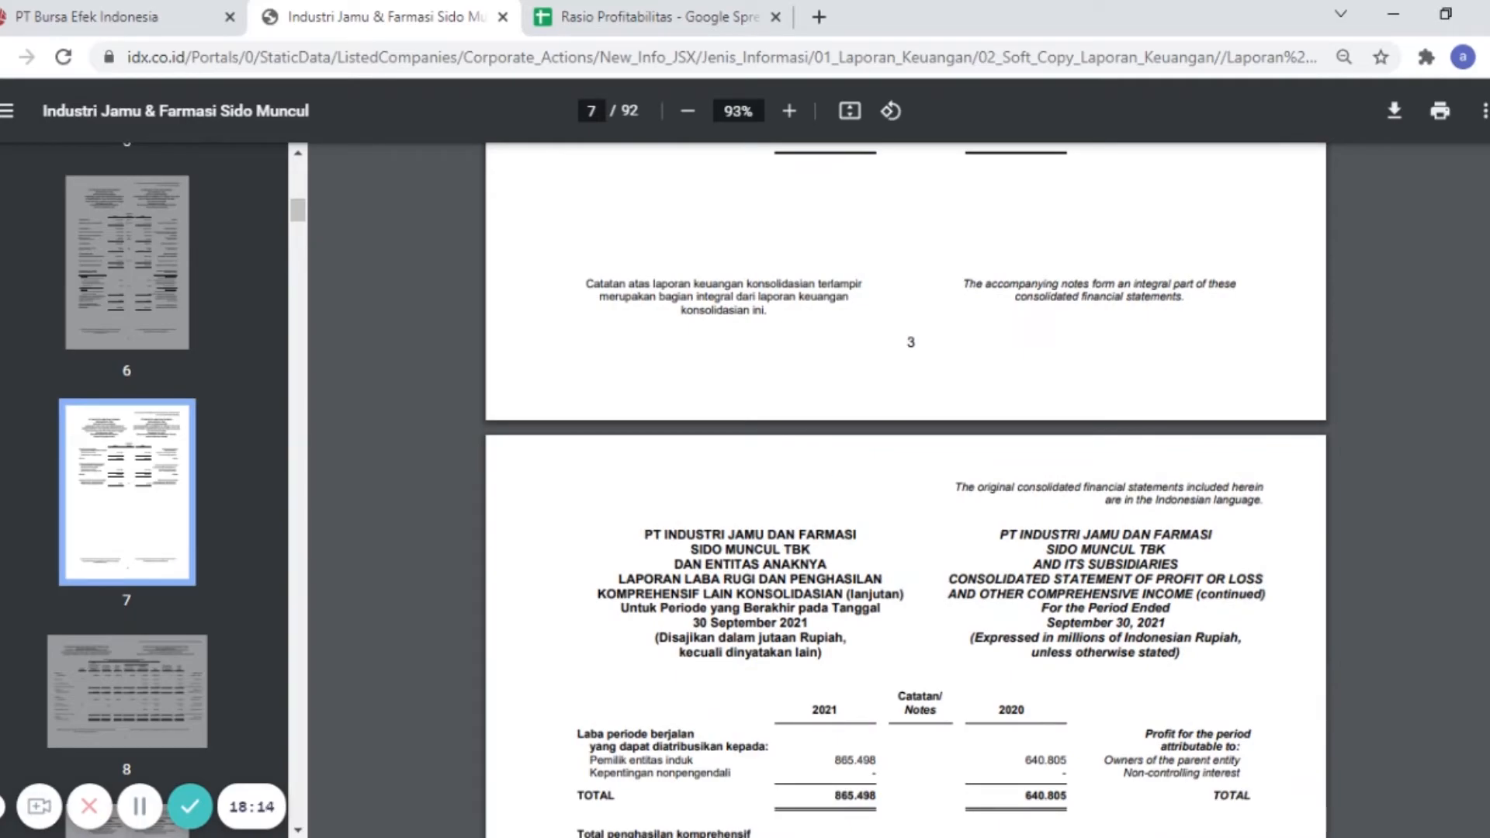
pyautogui.scroll(-2, 906, 490)
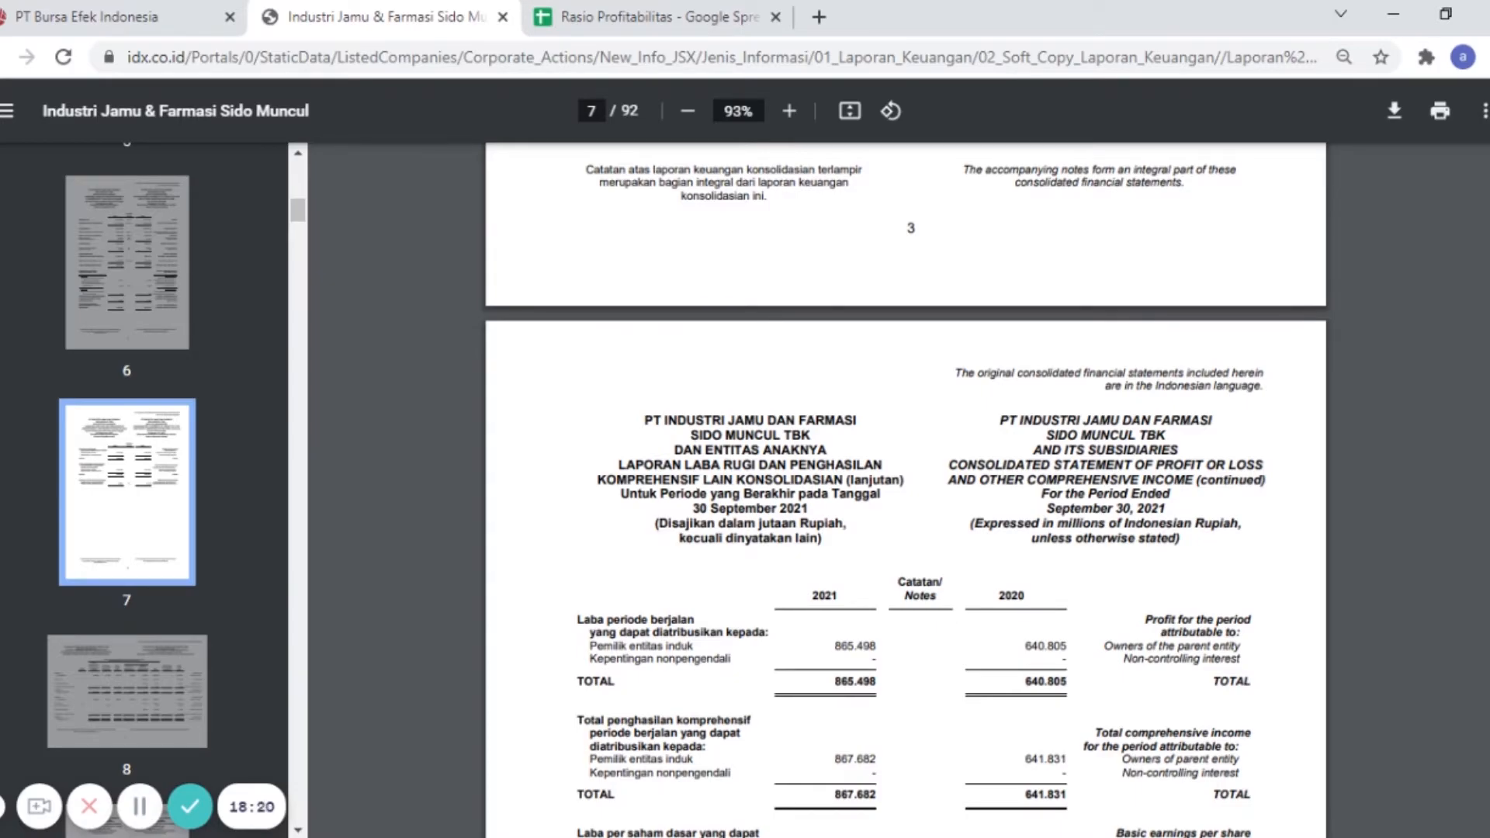
pyautogui.scroll(-3, 906, 490)
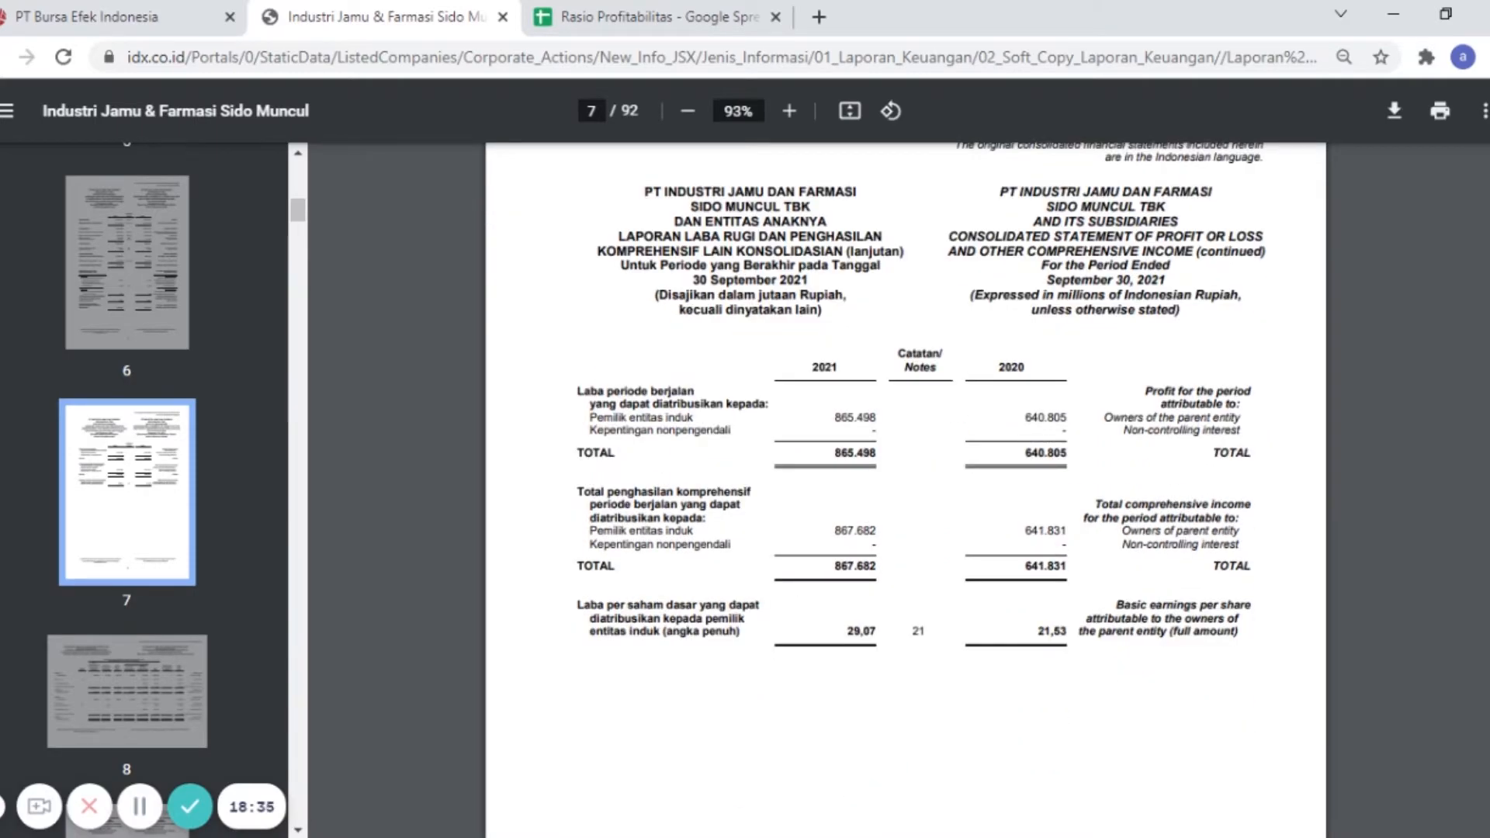
pyautogui.moveTo(590, 418); pyautogui.dragTo(694, 418)
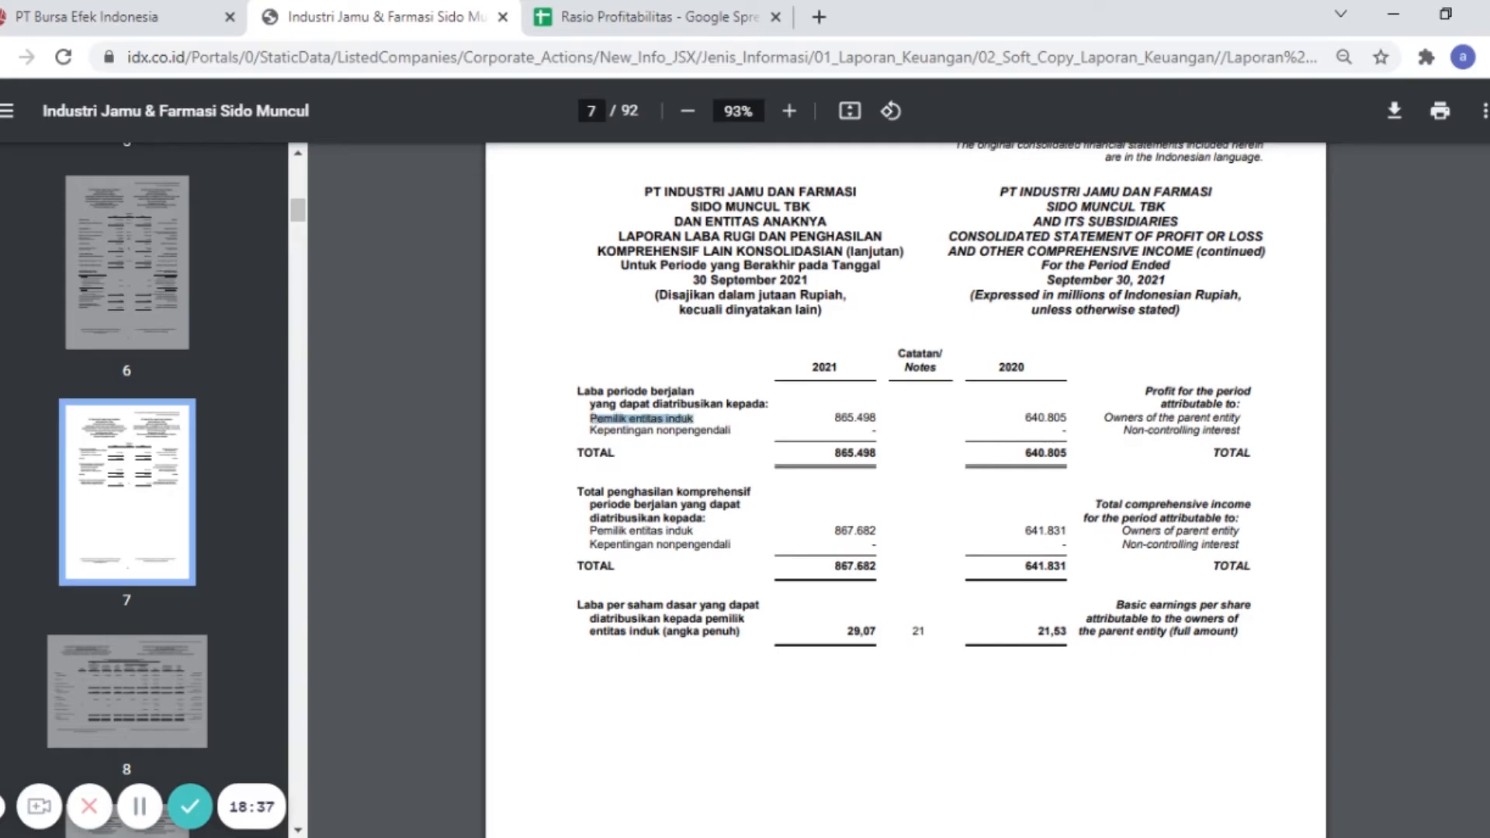
pyautogui.moveTo(835, 419); pyautogui.dragTo(878, 419)
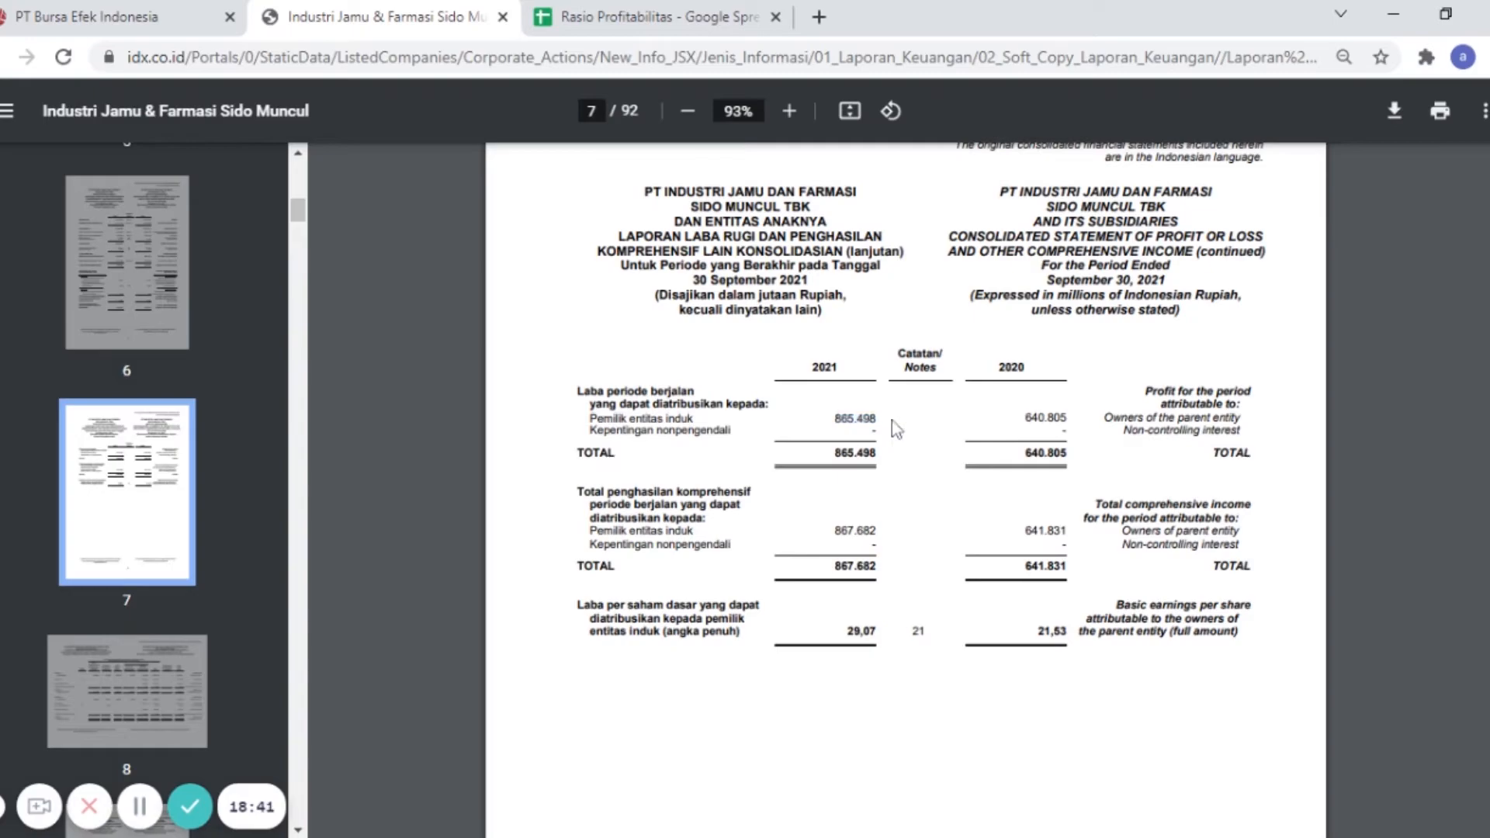
pyautogui.click(699, 24)
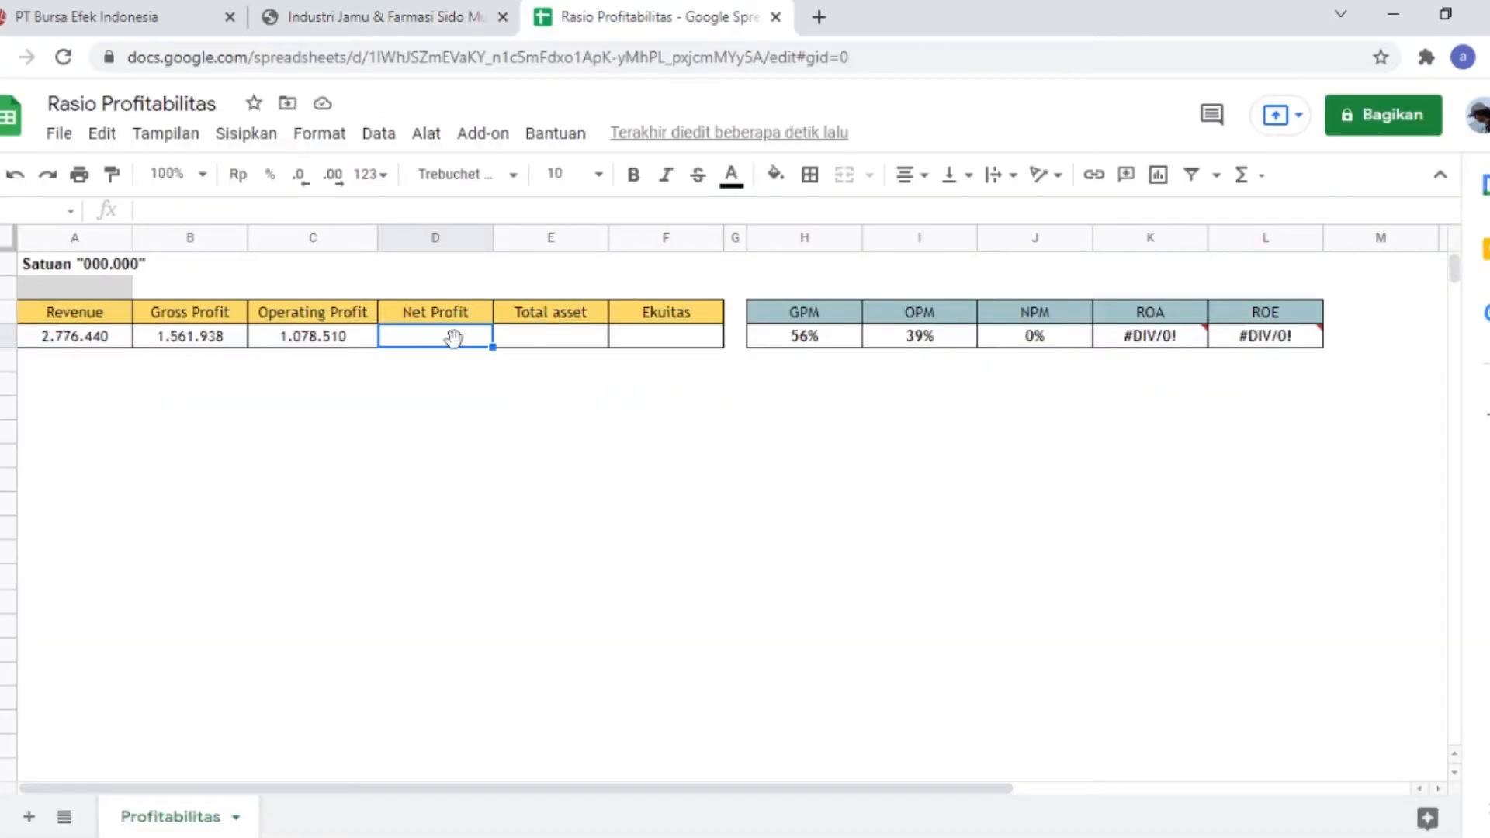
pyautogui.write('8')
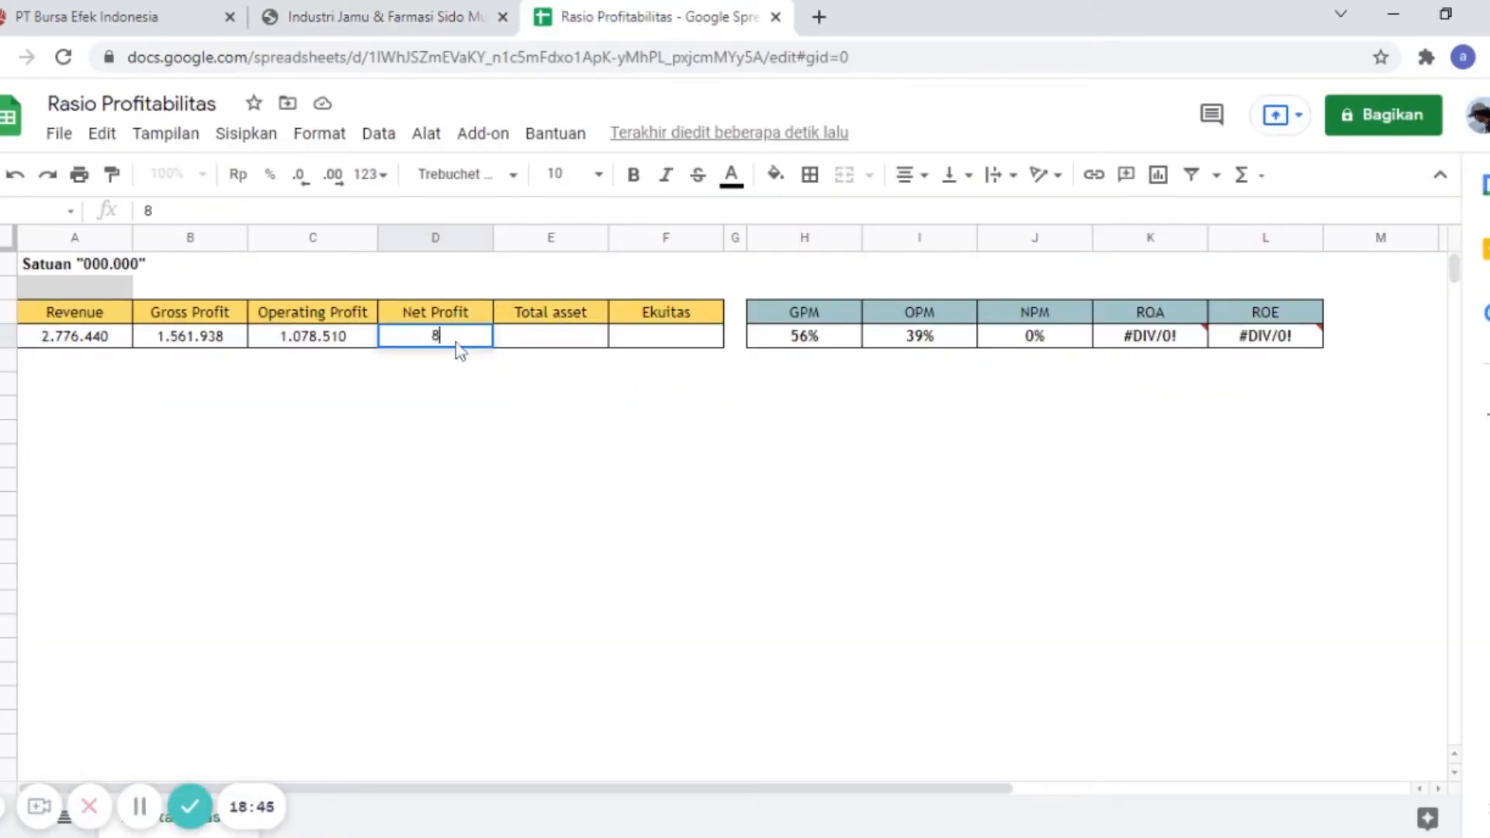
pyautogui.write('65.498')
pyautogui.press('Tab')
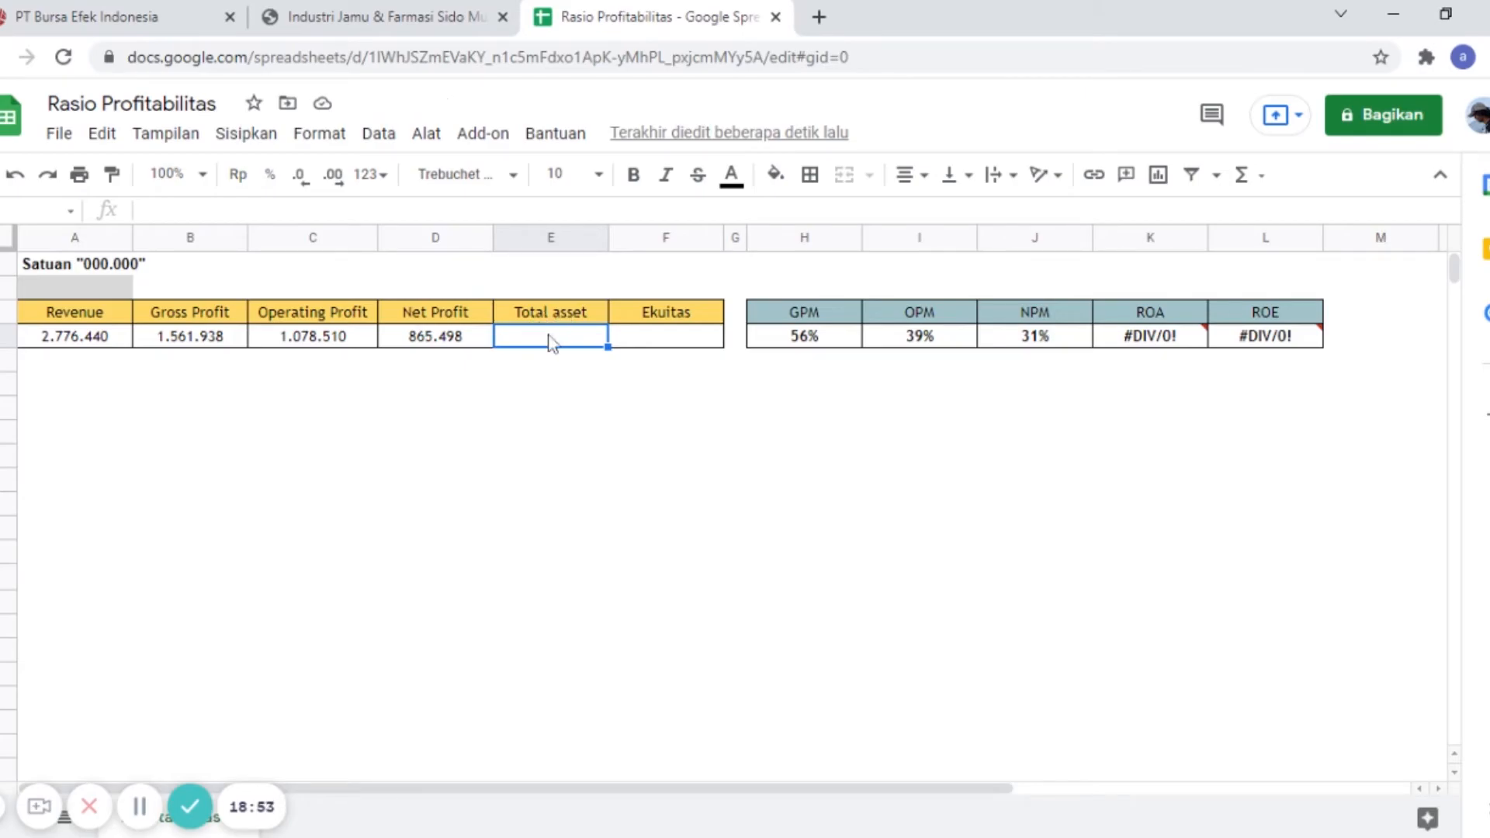
# - Look up total assets (TOTAL ASET) at 30 September 2021 on page 4 of the report and enter 3650853 under Total asset in the spreadsheet
pyautogui.click(458, 19)
pyautogui.scroll(20, 856, 396)
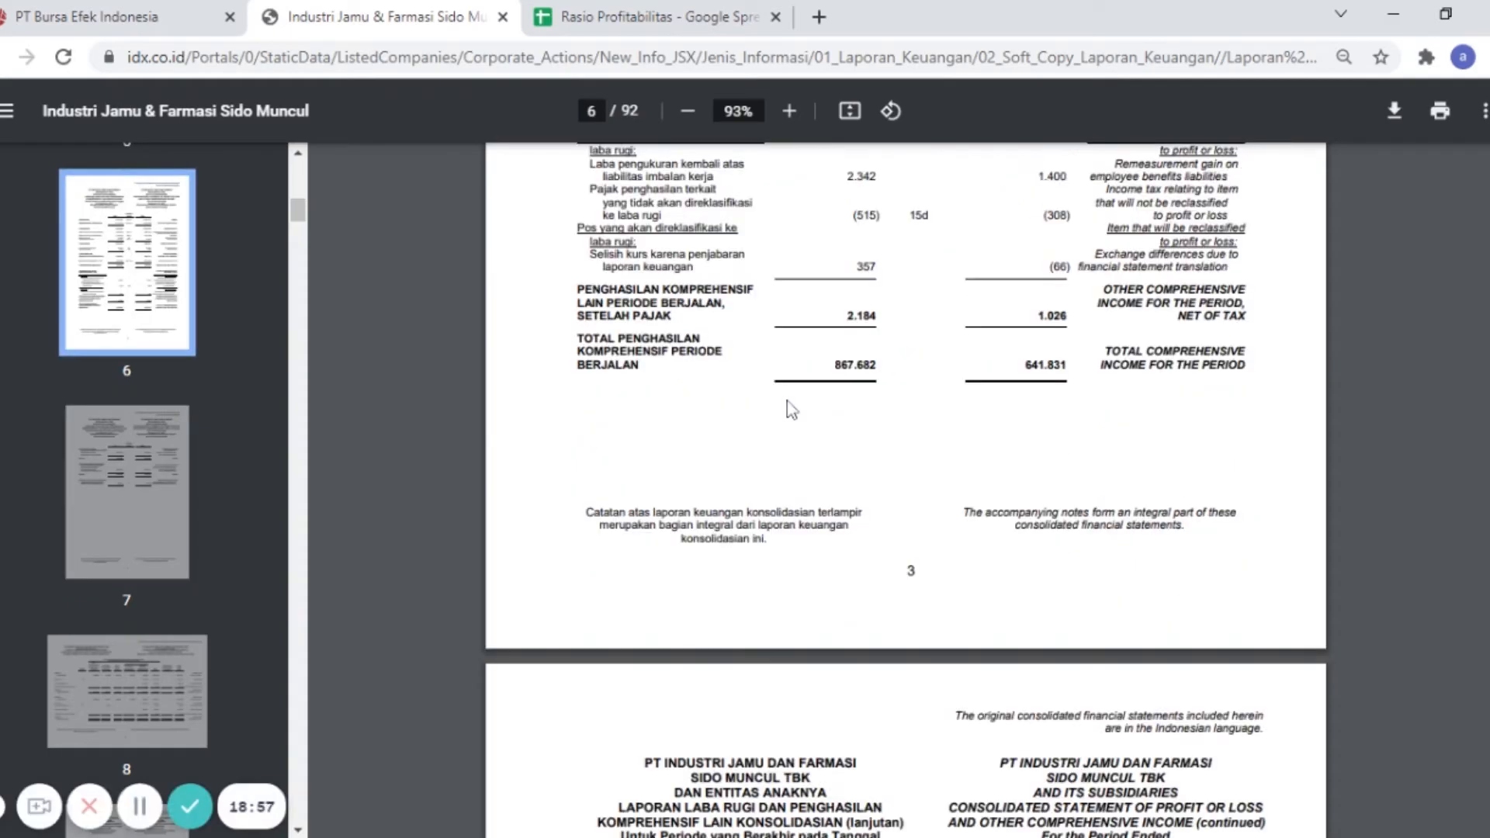
pyautogui.scroll(10, 790, 407)
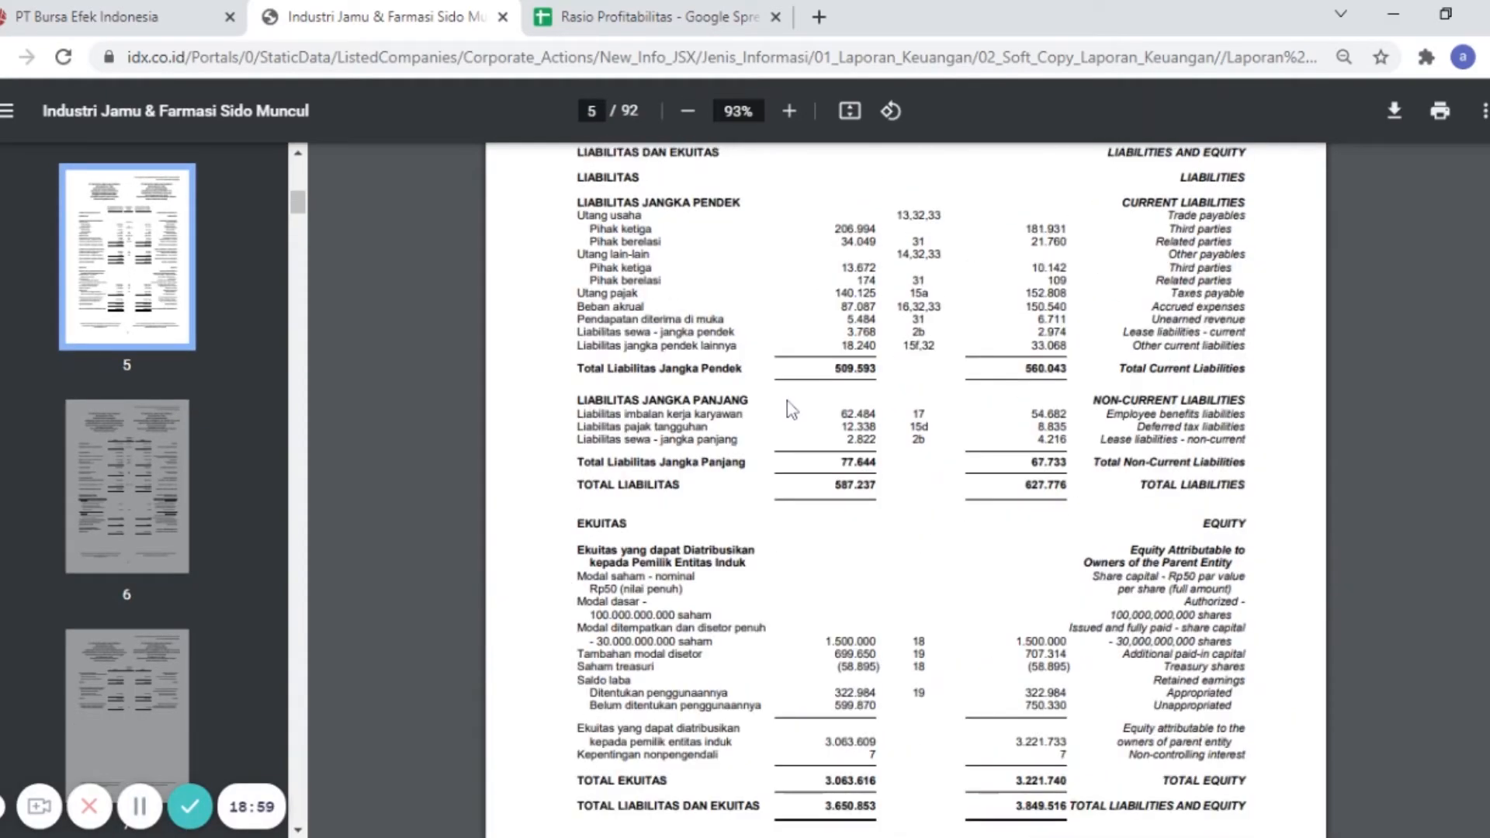
pyautogui.scroll(8, 787, 400)
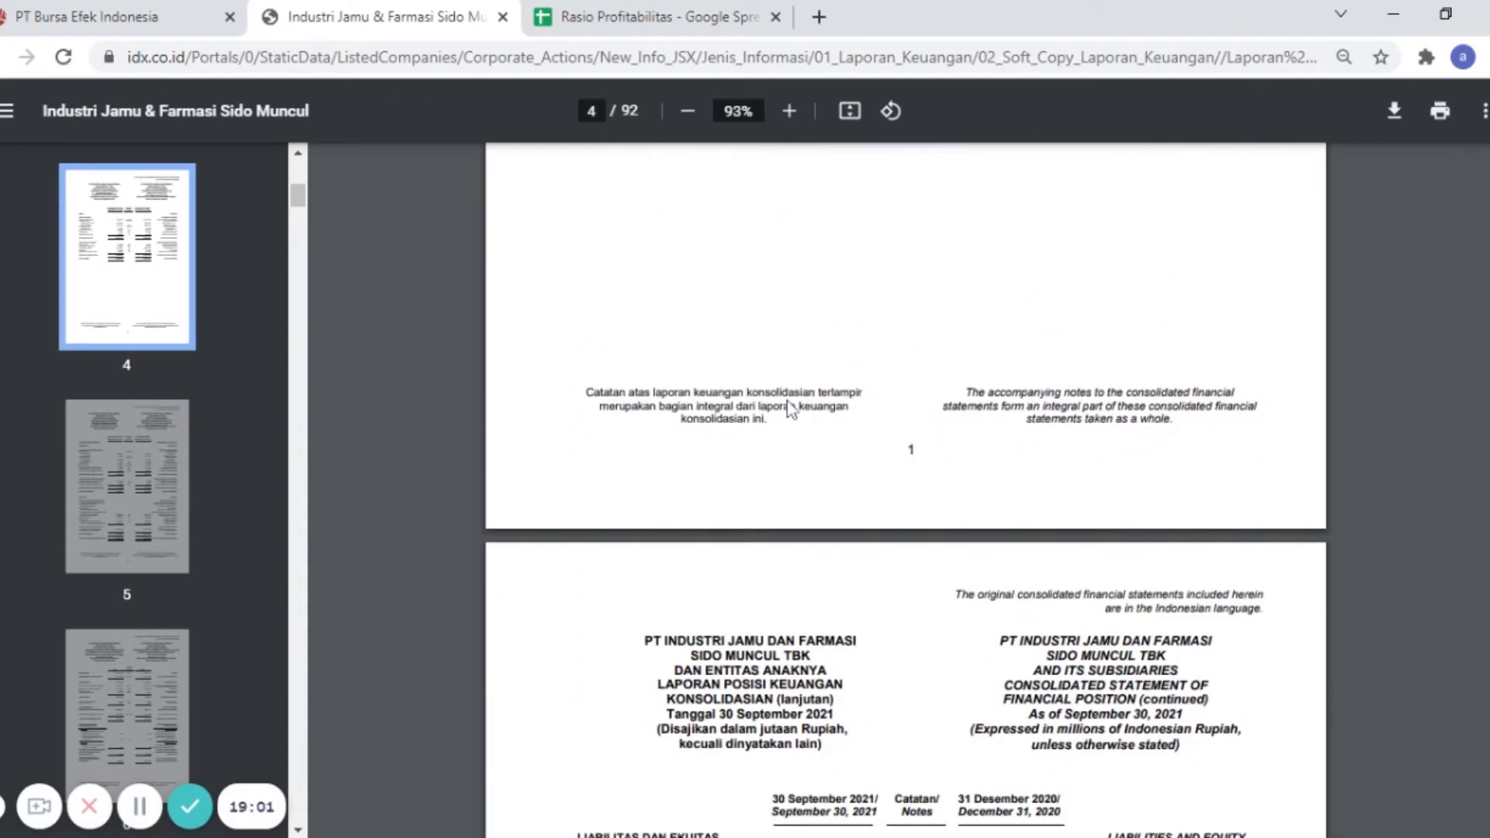
pyautogui.scroll(8, 787, 401)
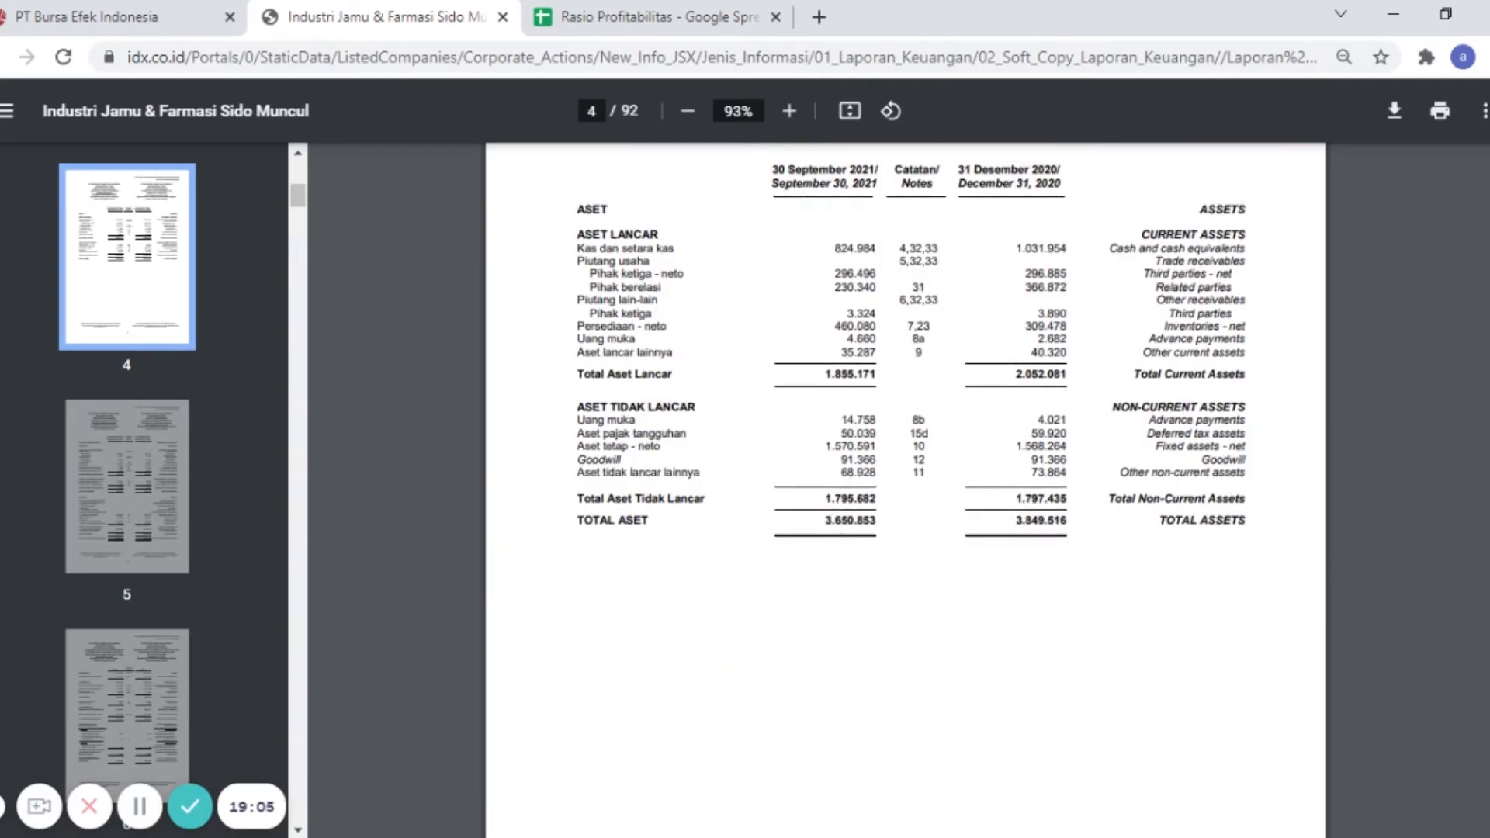
pyautogui.click(660, 16)
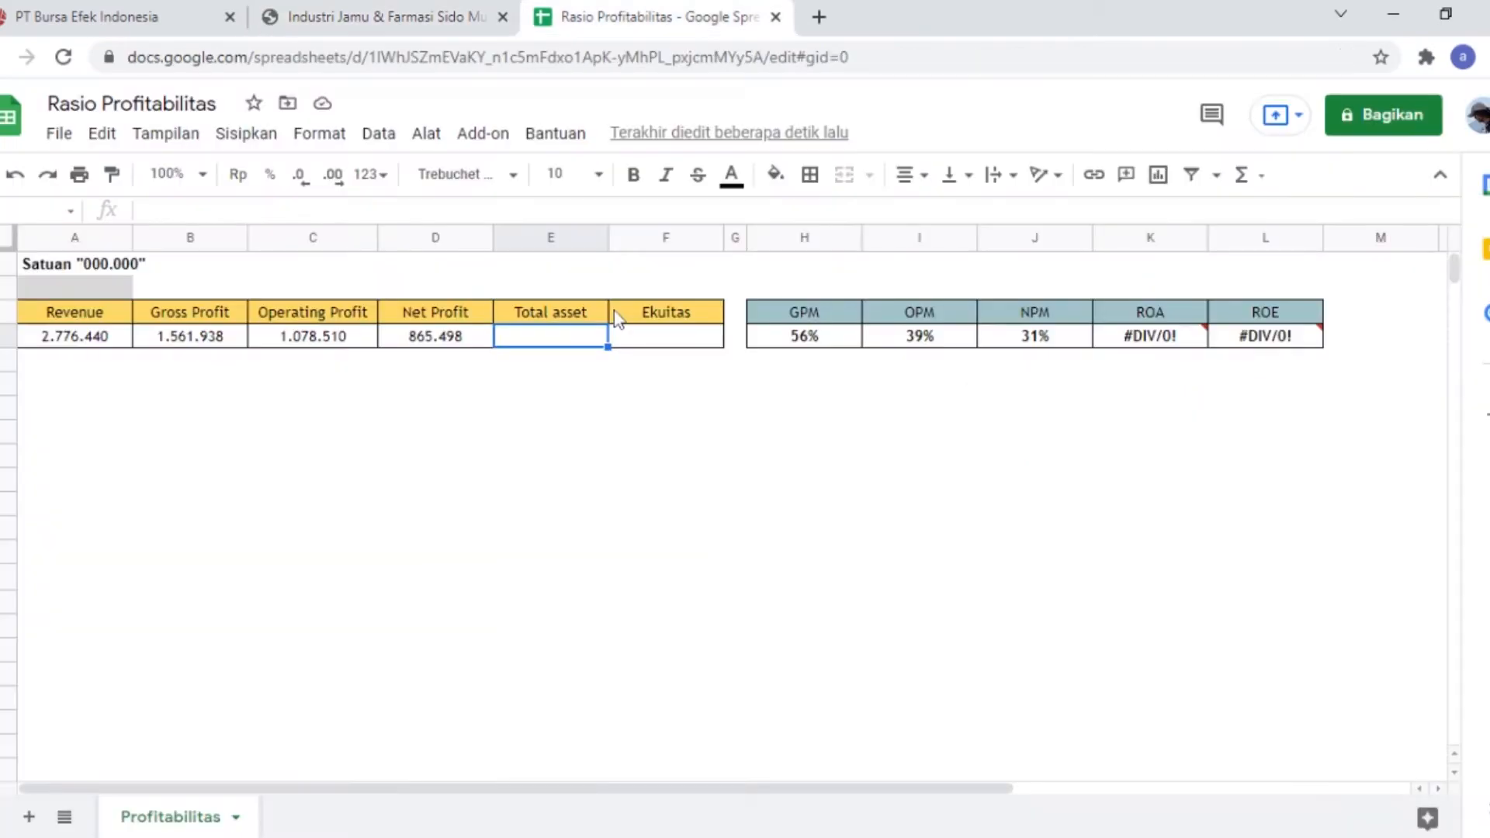
pyautogui.write('36')
pyautogui.write('0853')
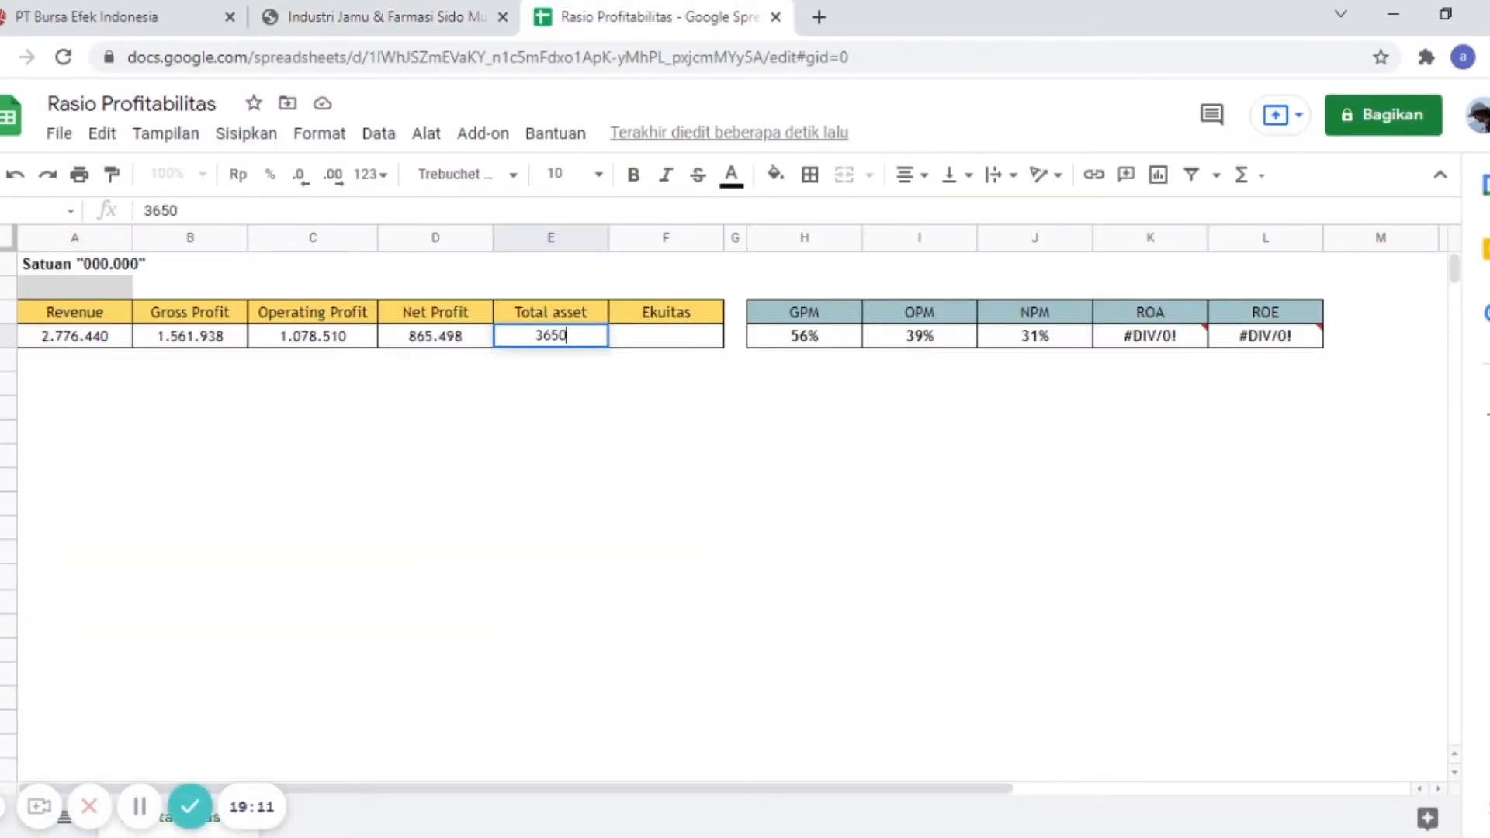
pyautogui.press('Tab')
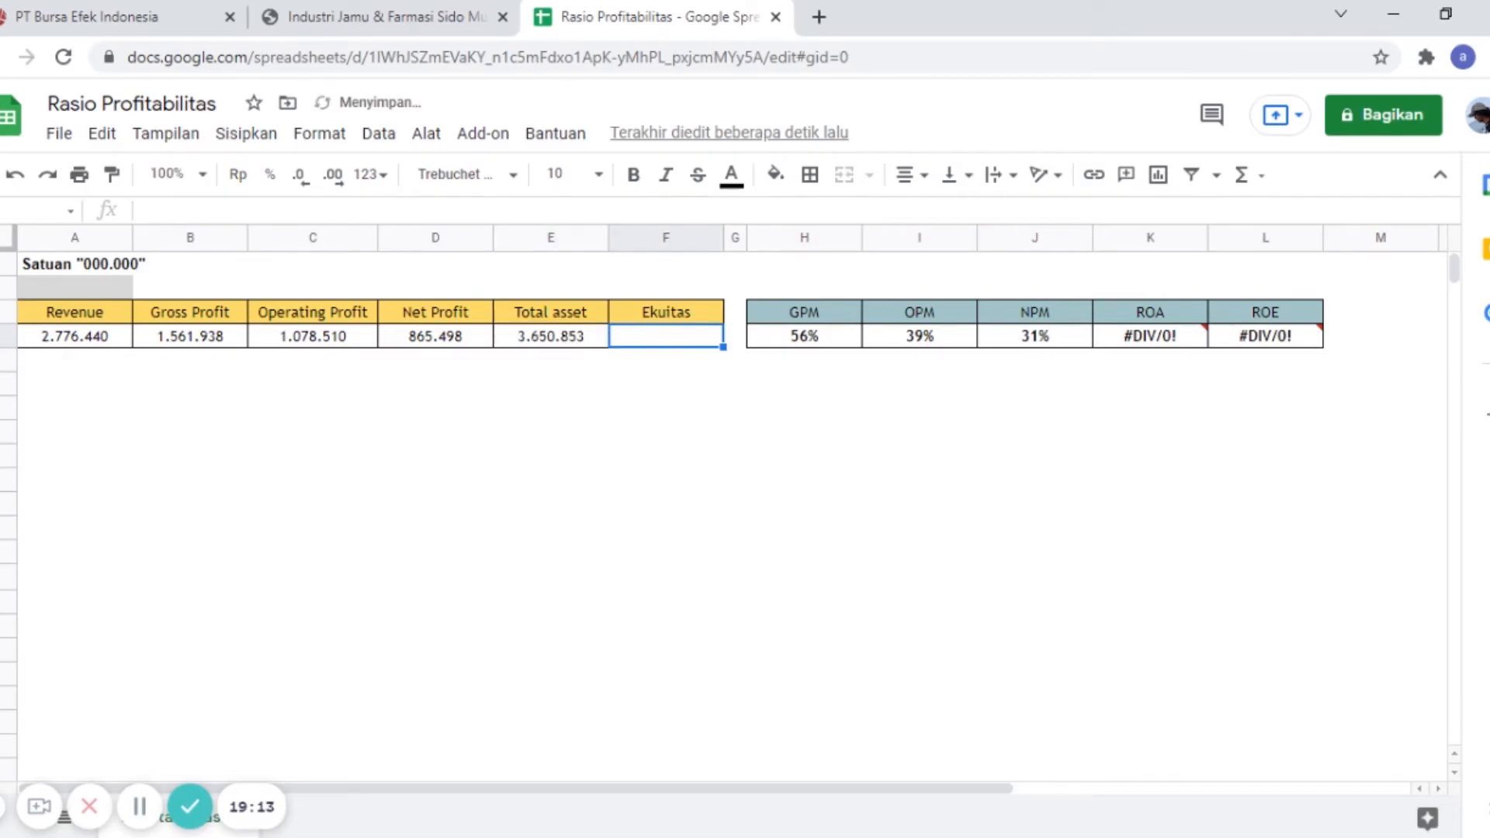
# - Find the September 2021 equity attributable to owners of the parent on page 5 and enter 3063609 under Ekuitas in the spreadsheet
pyautogui.click(383, 23)
pyautogui.scroll(-10, 769, 487)
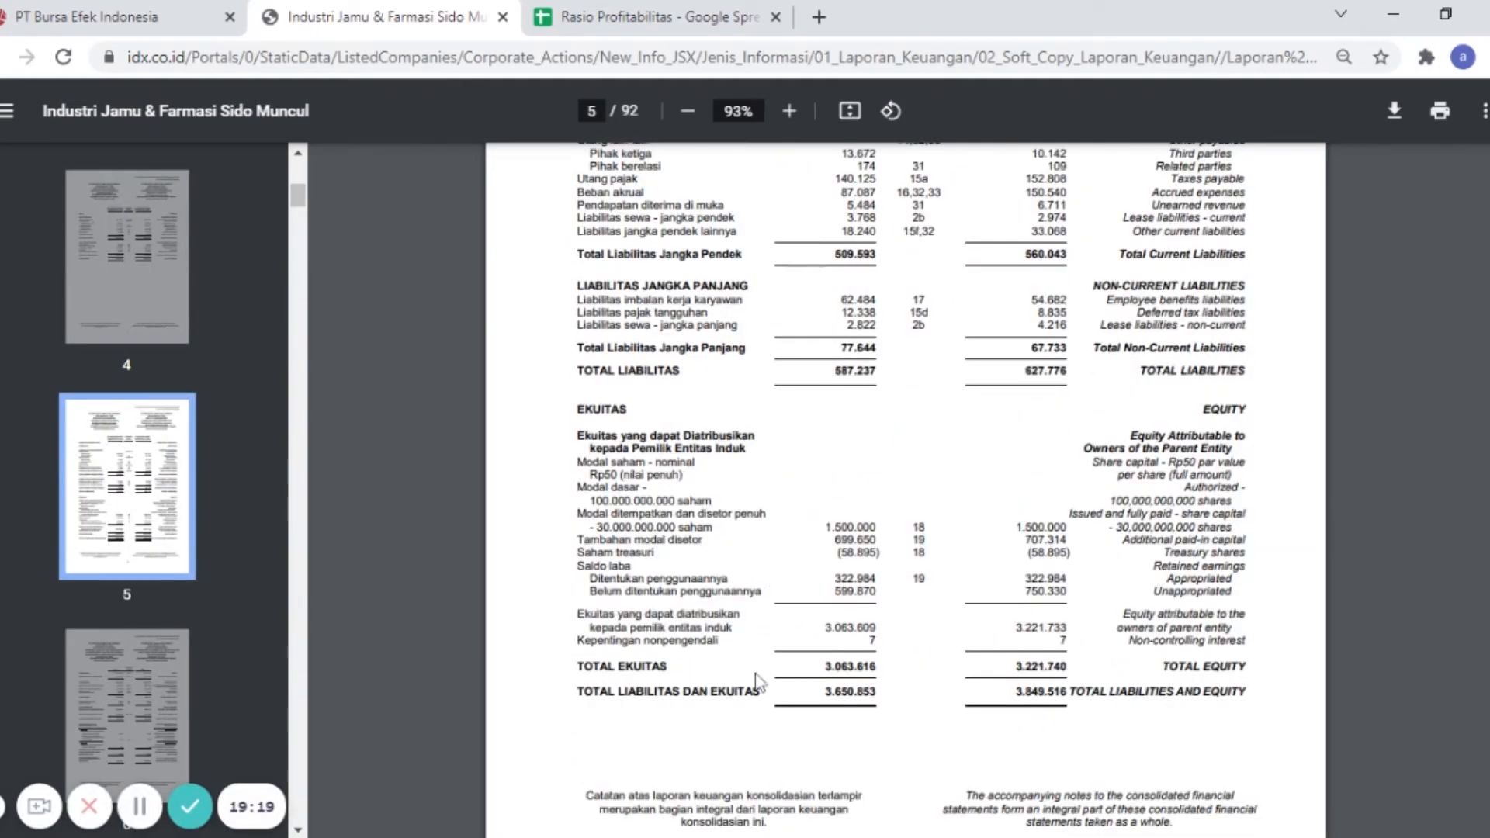
pyautogui.moveTo(578, 614); pyautogui.dragTo(610, 614)
pyautogui.moveTo(610, 614); pyautogui.dragTo(734, 627)
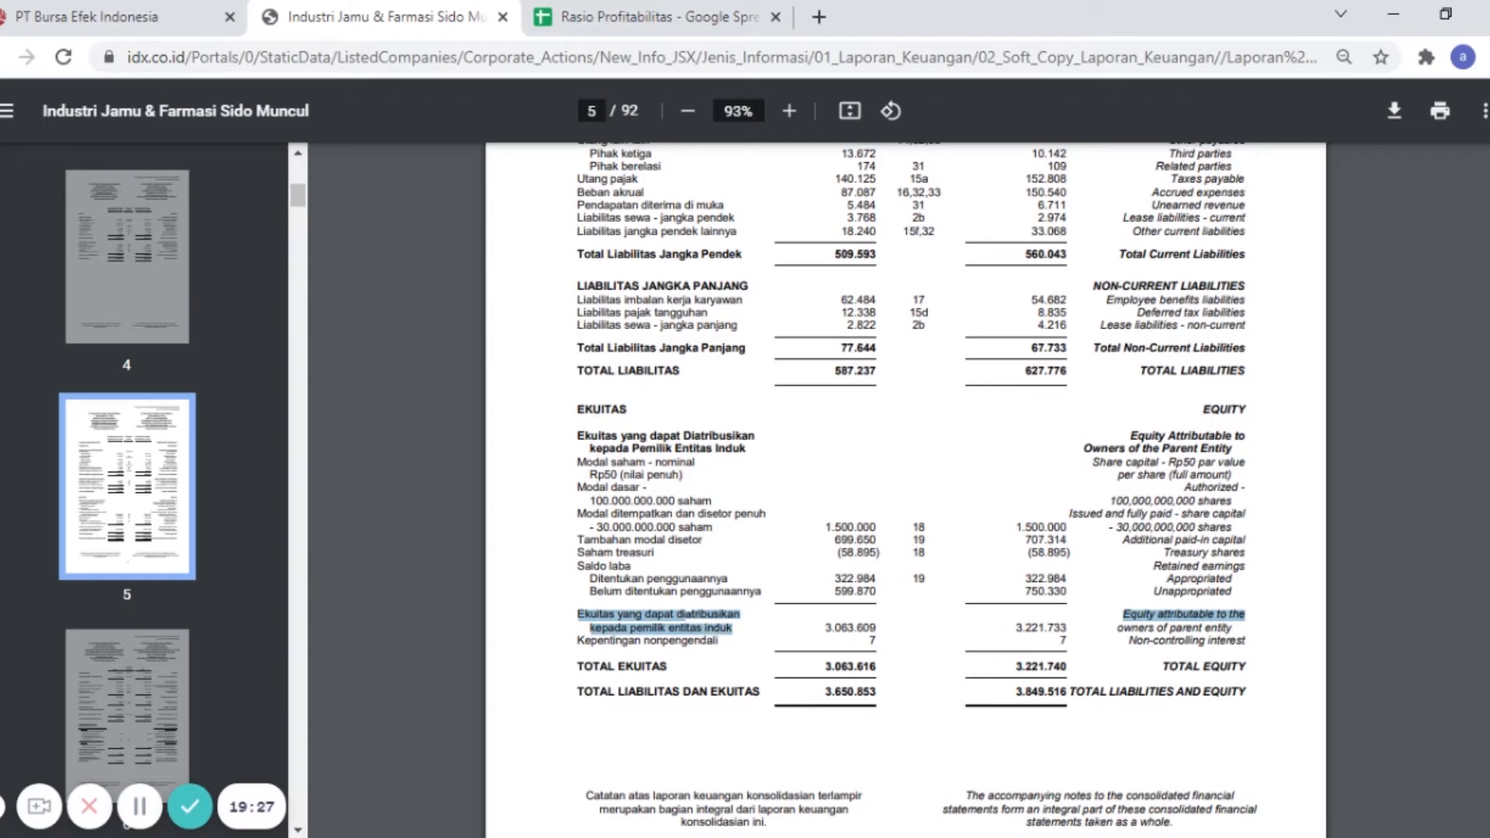
pyautogui.moveTo(826, 627); pyautogui.dragTo(854, 627)
pyautogui.click(655, 29)
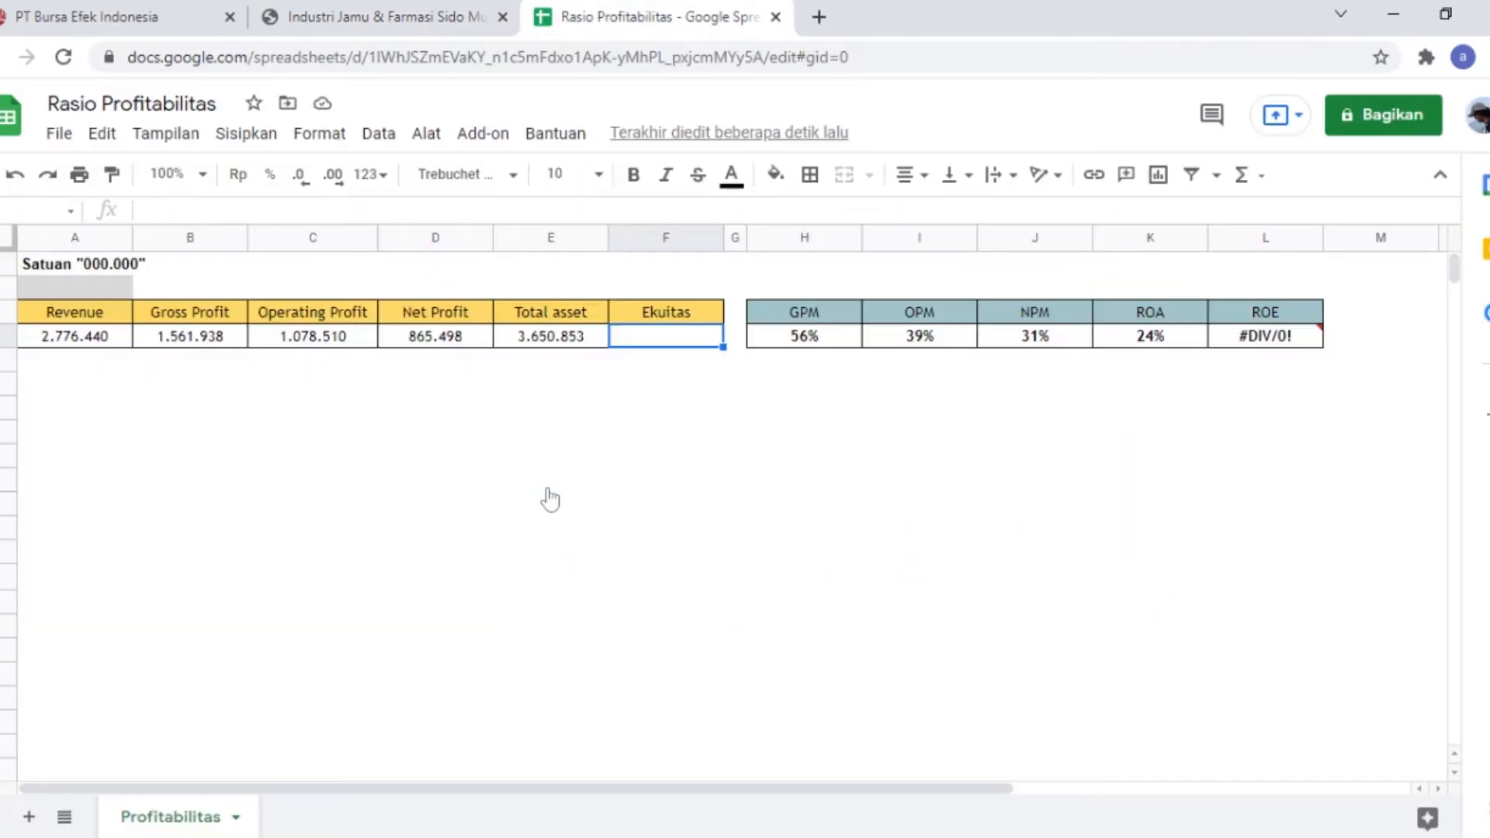
pyautogui.write('3063609')
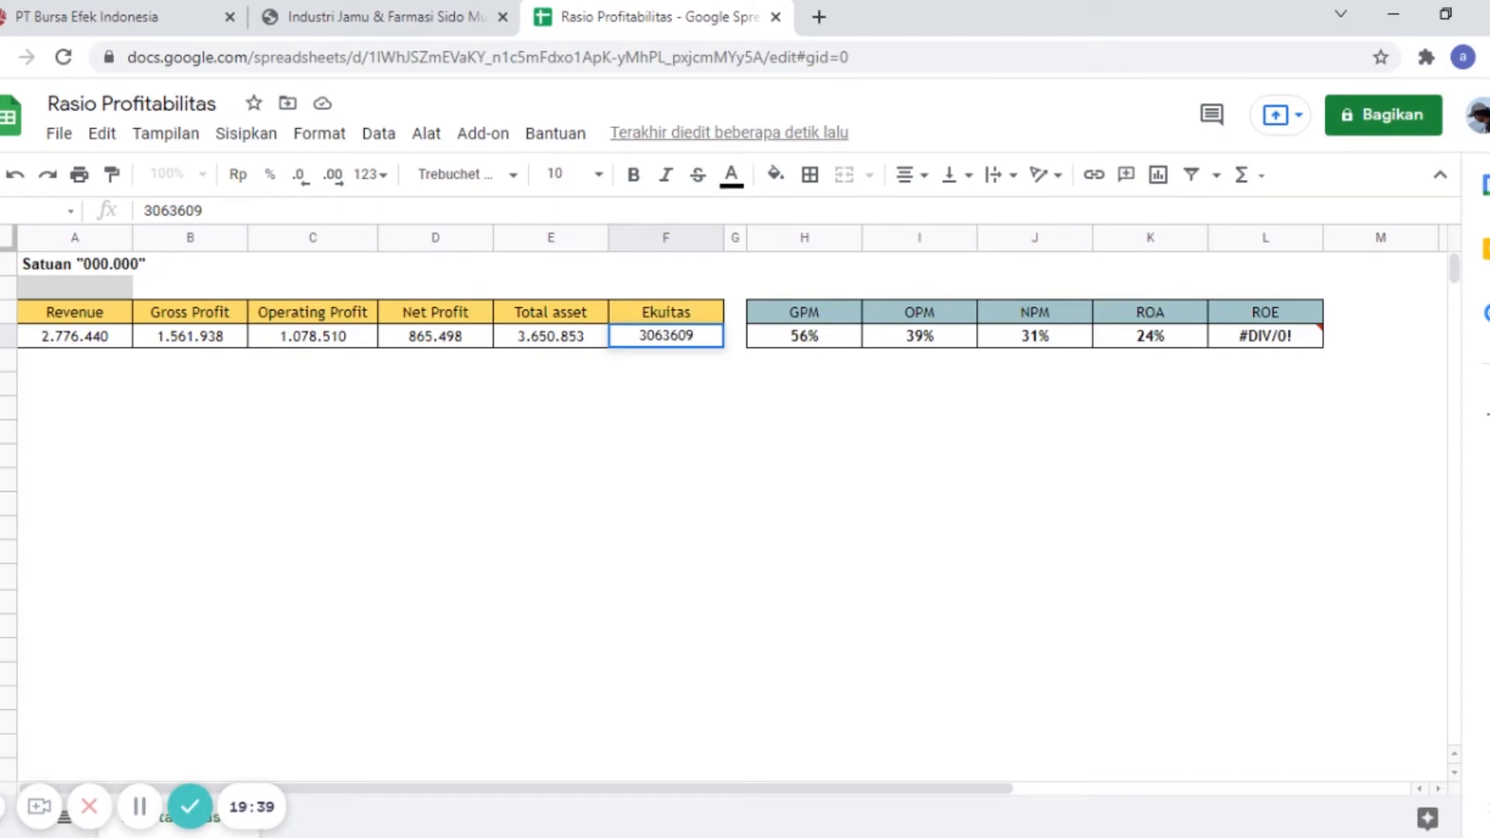
pyautogui.press('Return')
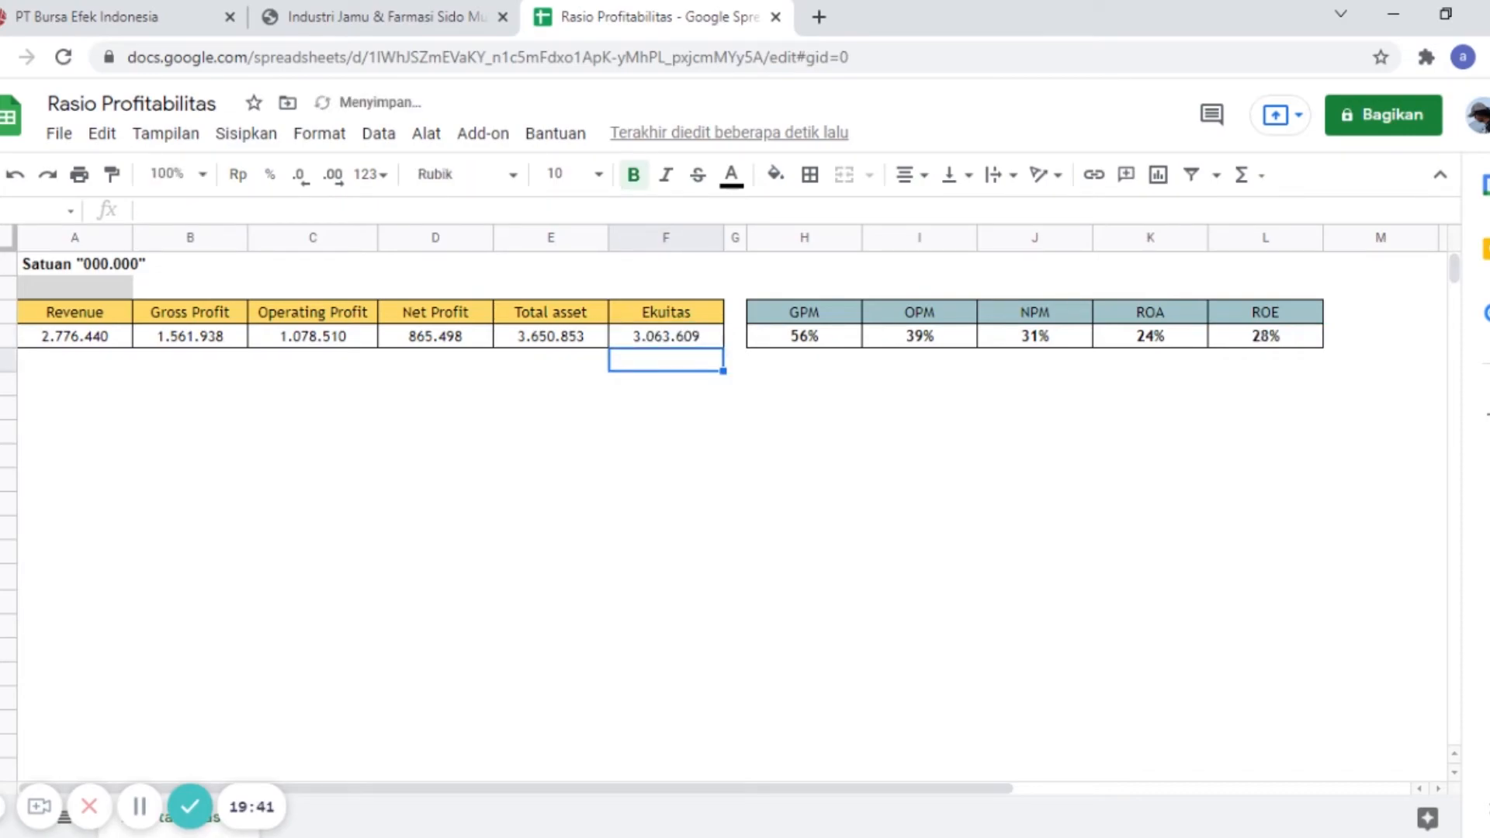
# - Check the calculated GPM, OPM, NPM, ROA and ROE cells and their formulas one by one
pyautogui.click(114, 344)
pyautogui.click(808, 342)
pyautogui.click(899, 346)
pyautogui.click(1009, 346)
pyautogui.click(1151, 345)
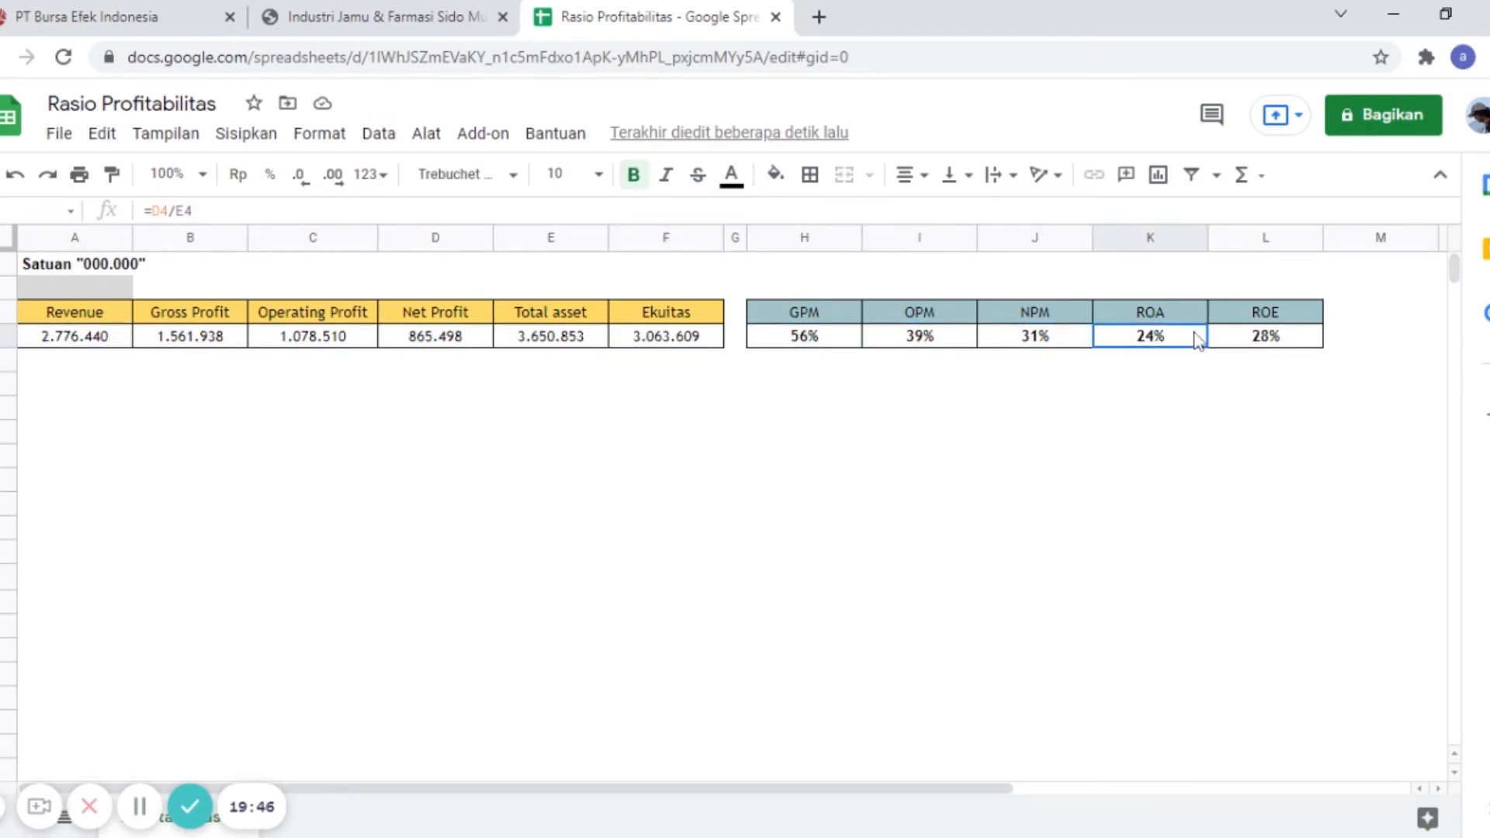
pyautogui.click(1273, 339)
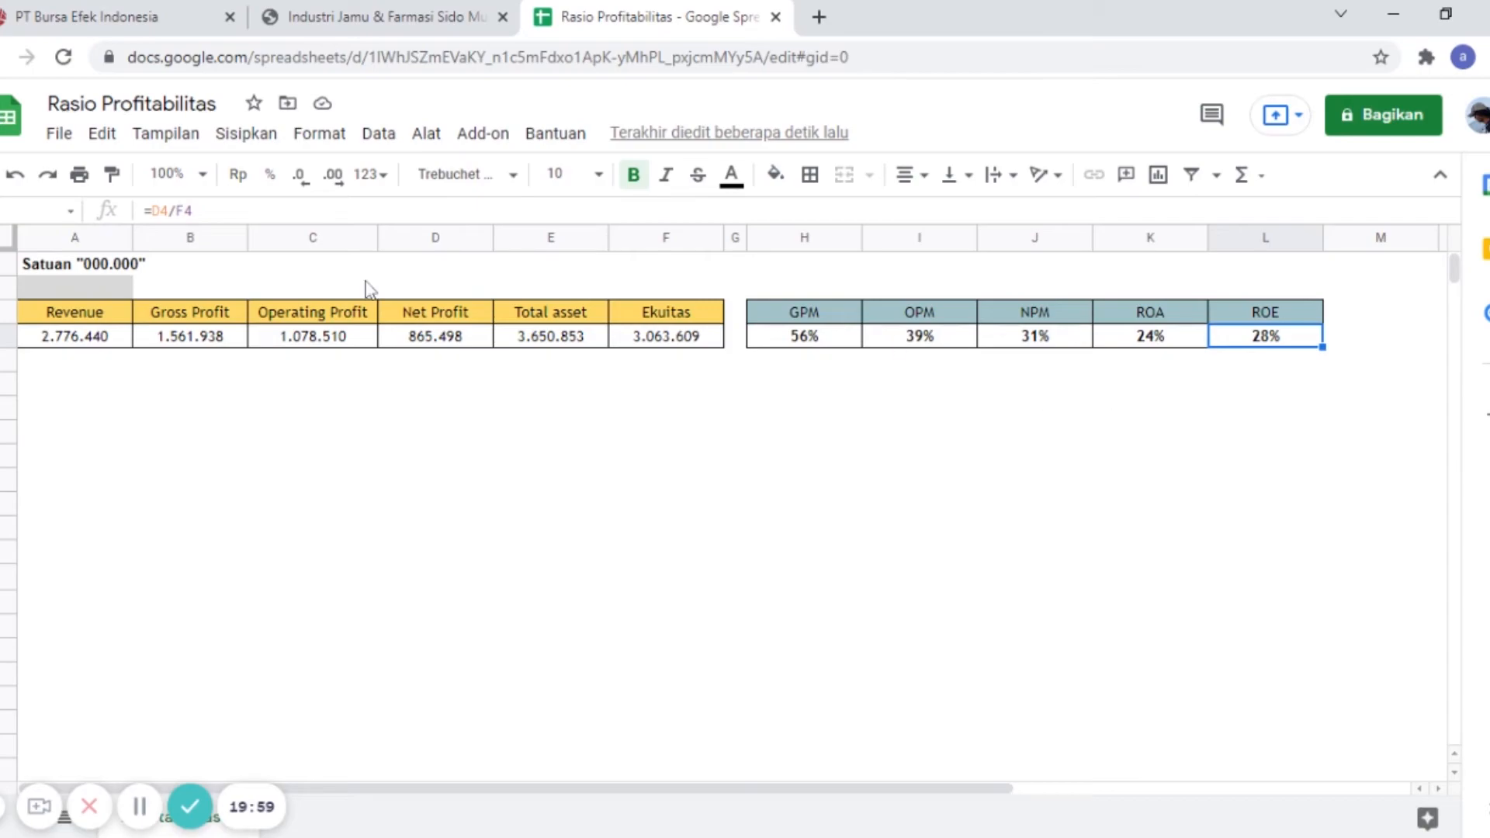
# - Label the table with the stock code SIDO in the grey cell above Revenue
pyautogui.click(110, 292)
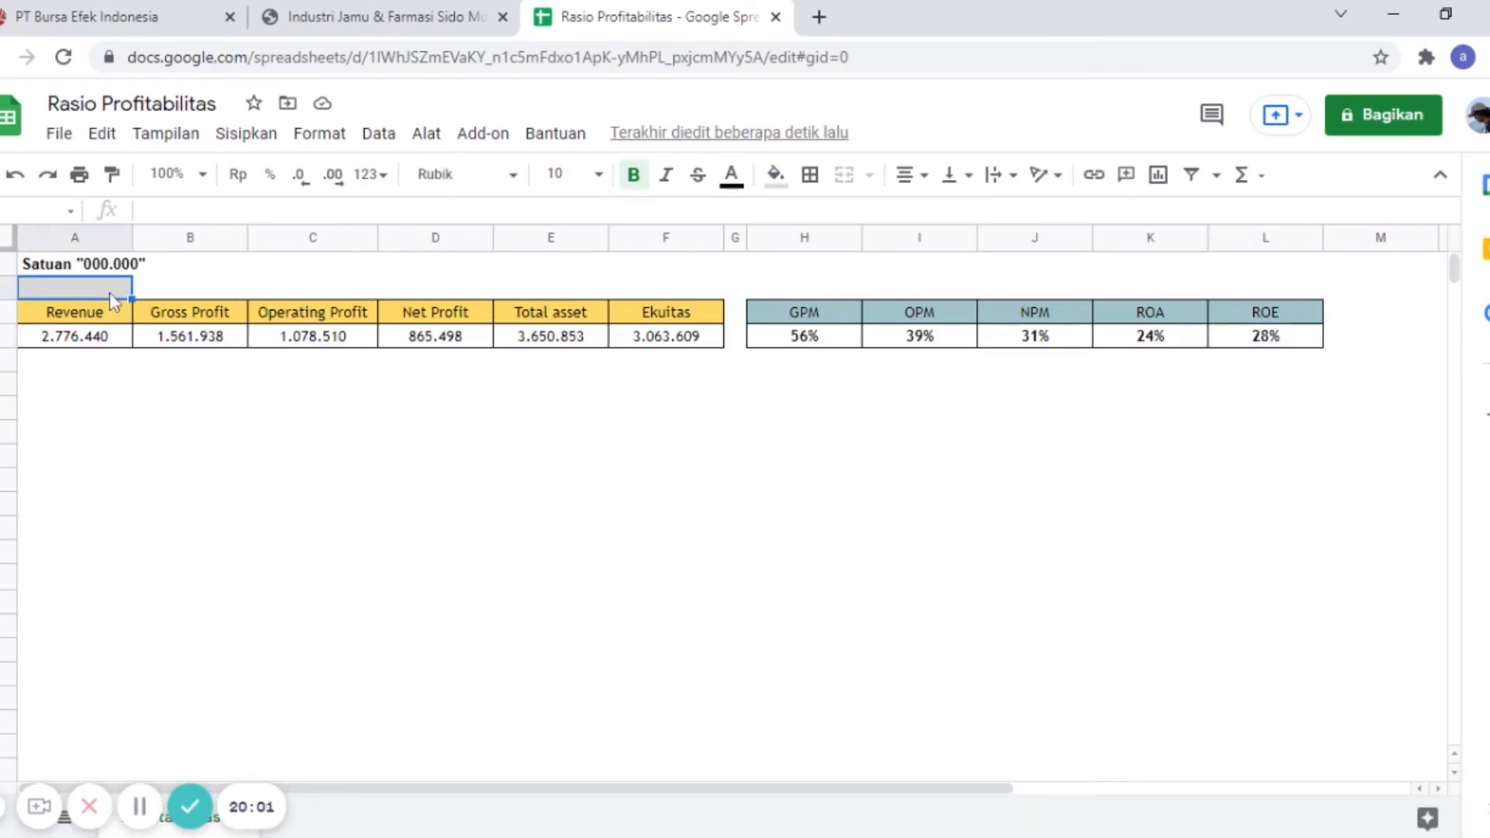
pyautogui.write('SIDO')
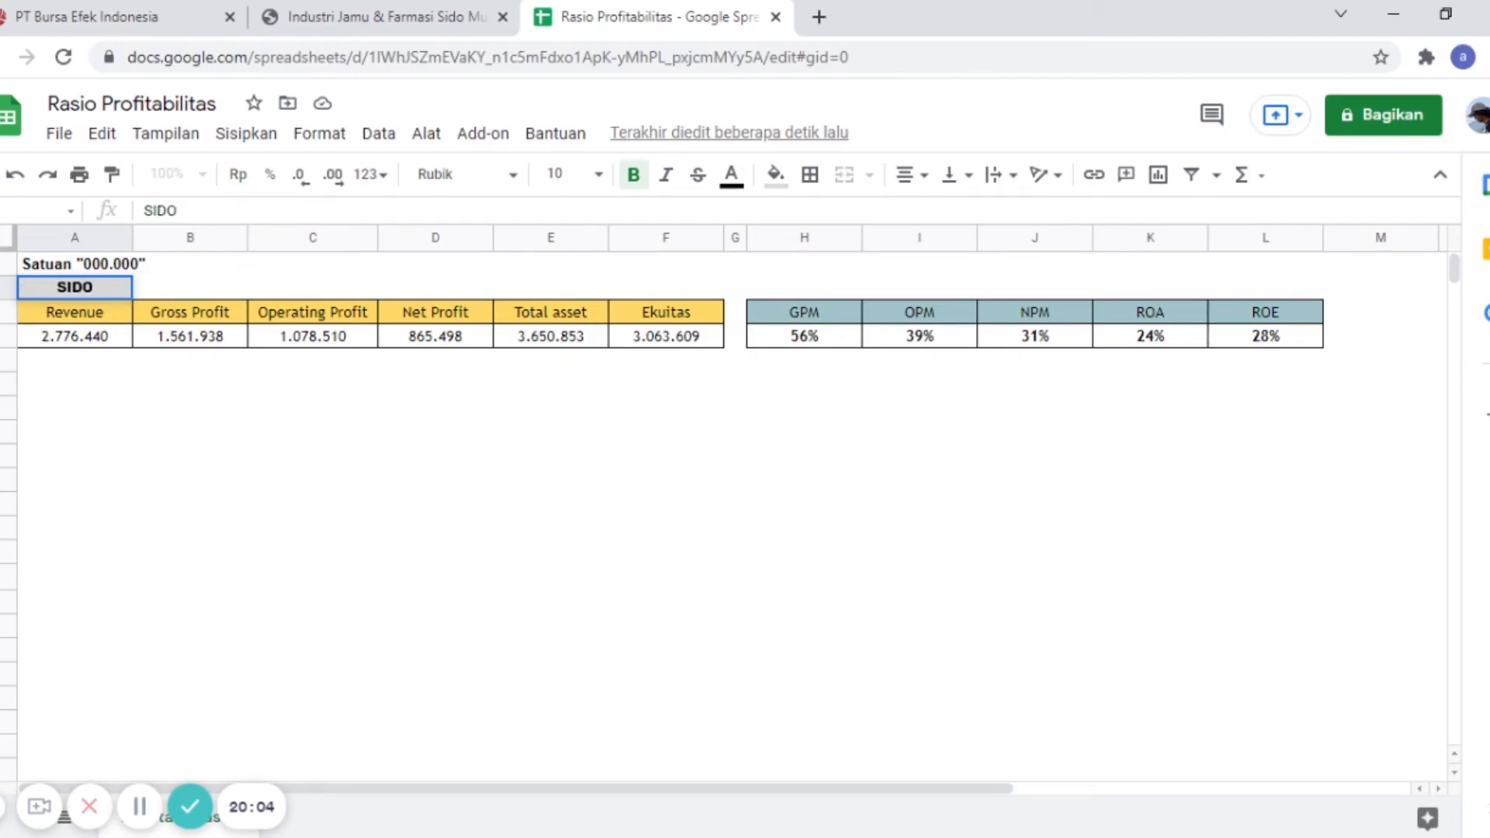
pyautogui.press('Return')
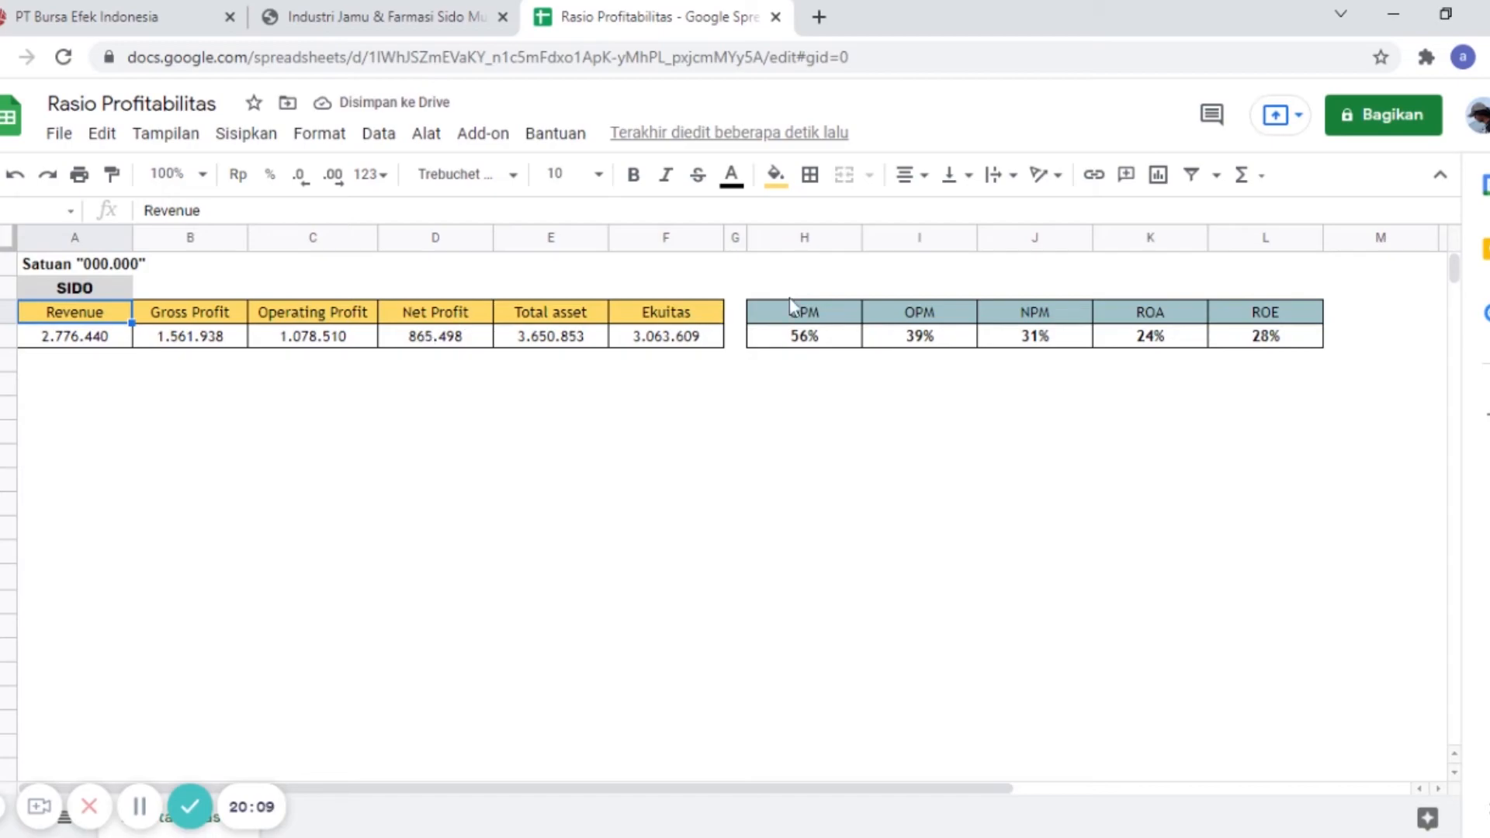
# - Review the company's profit margins (GPM, OPM, NPM) and compare its returns on assets and equity (ROA, ROE) in the ratio table
pyautogui.click(807, 319)
pyautogui.click(832, 340)
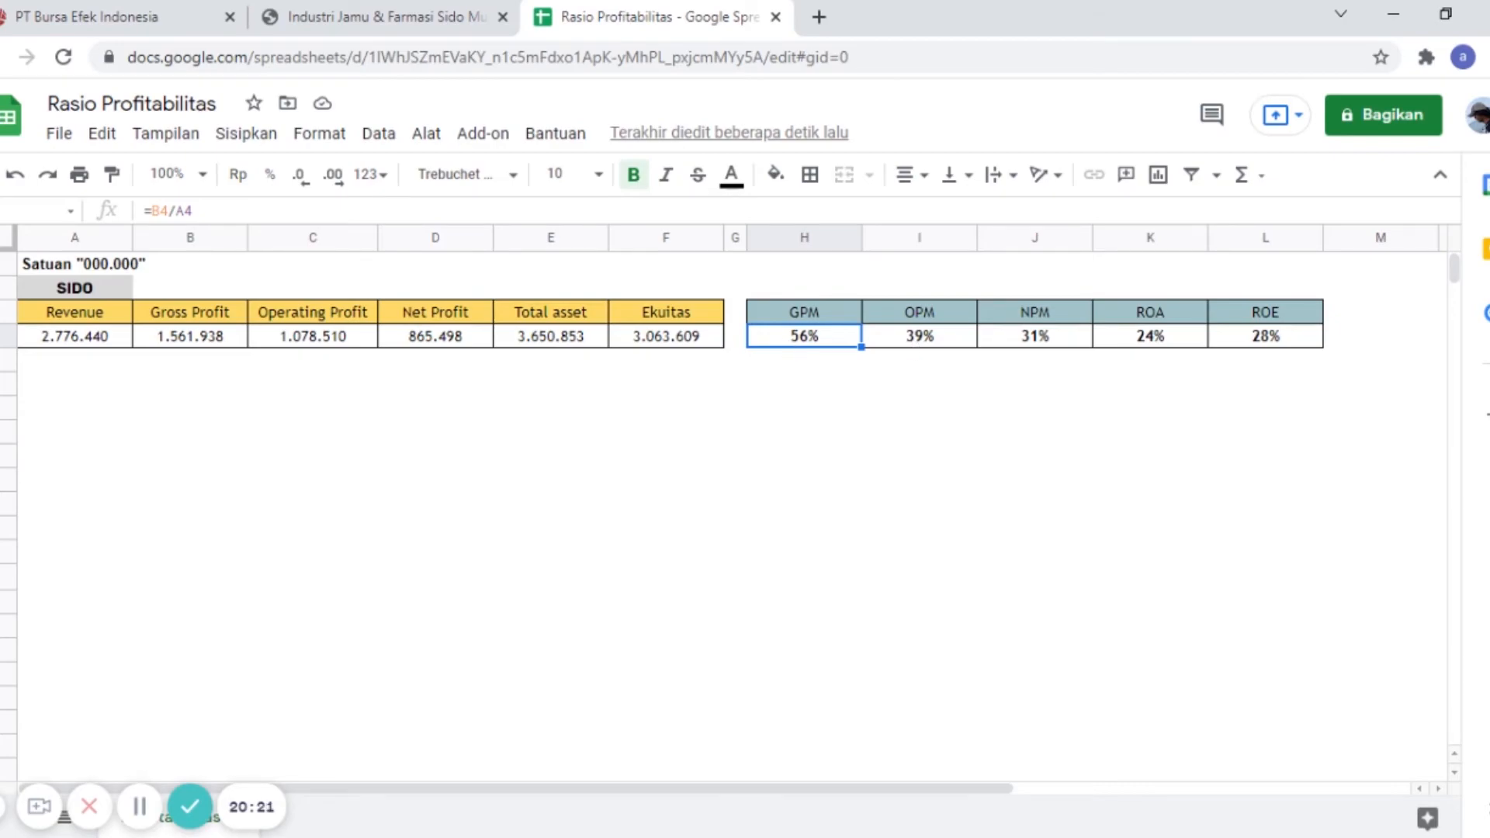
pyautogui.click(917, 344)
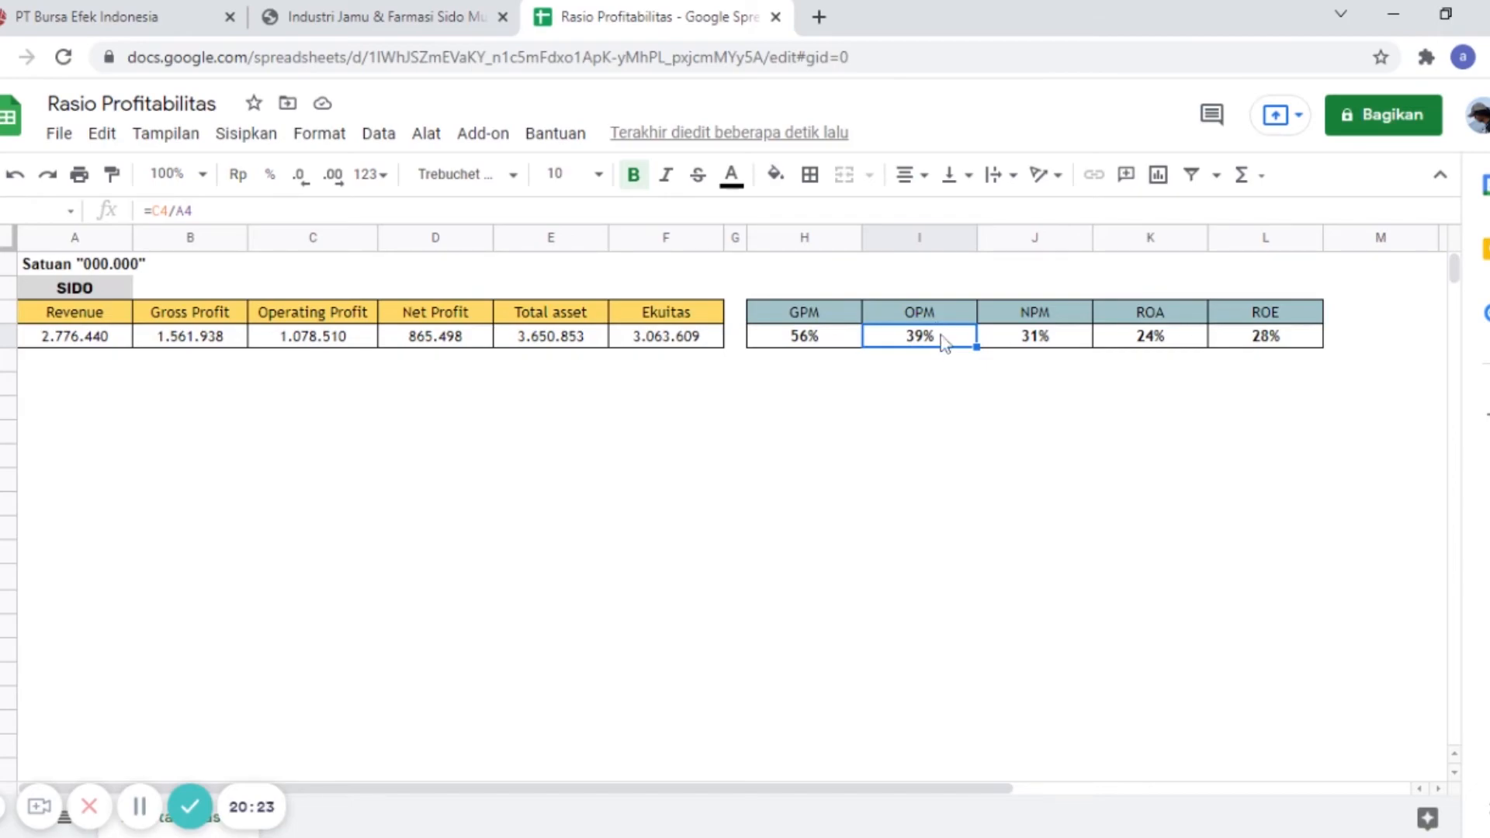
pyautogui.click(1030, 351)
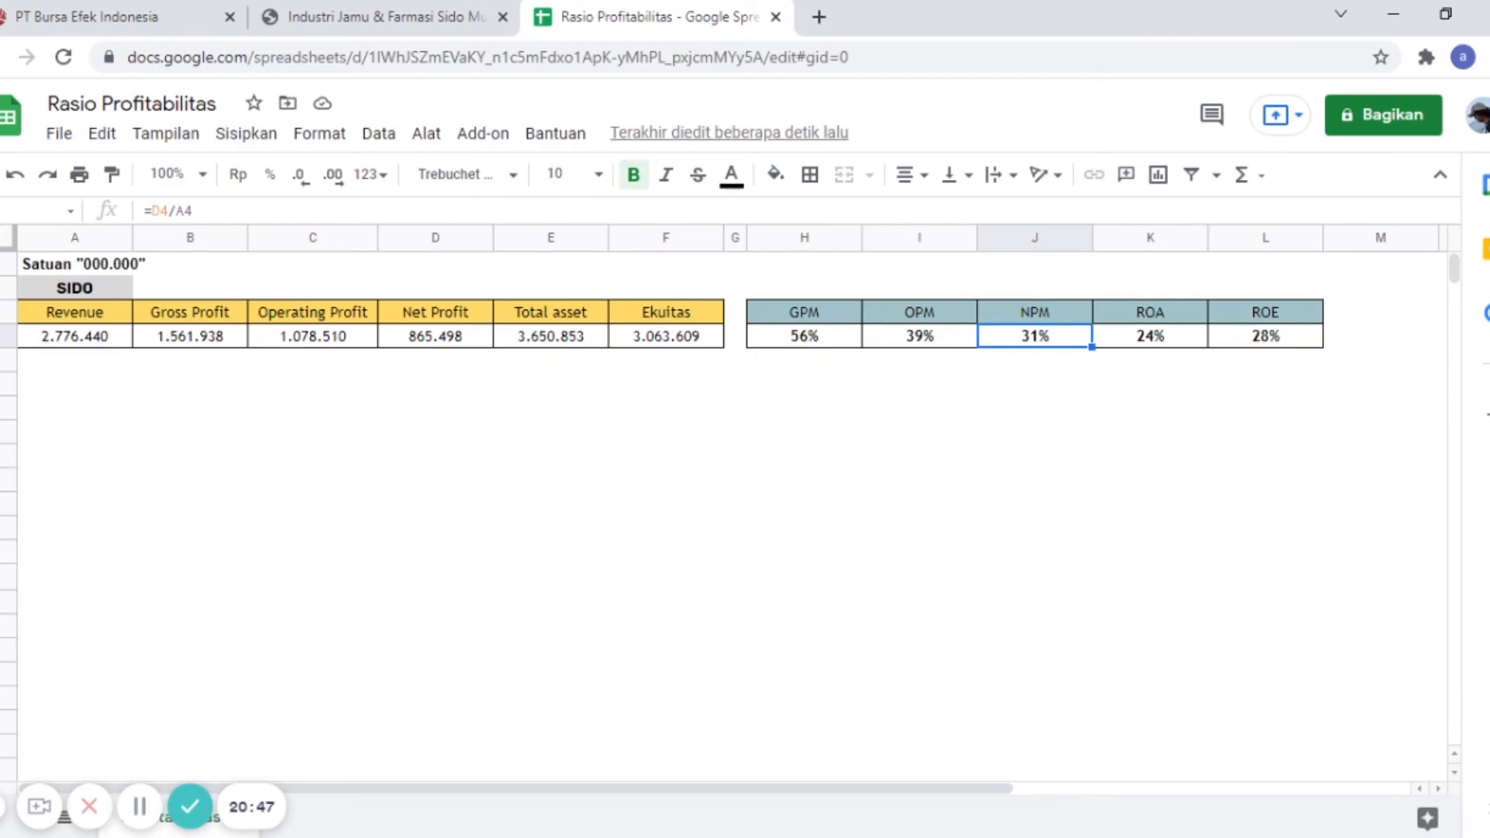
pyautogui.click(815, 340)
pyautogui.moveTo(897, 347); pyautogui.dragTo(1294, 342)
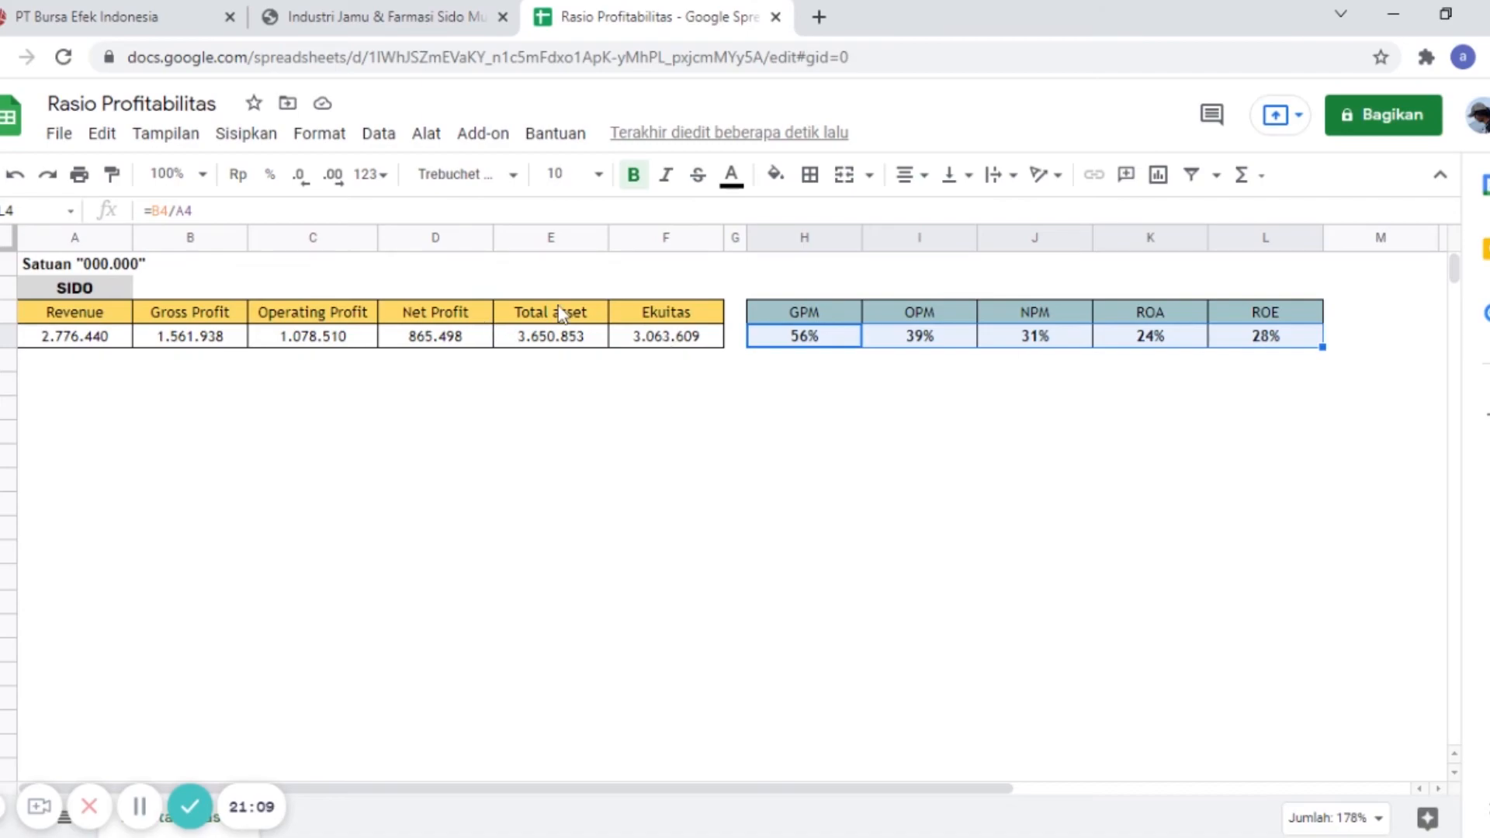
pyautogui.click(1183, 343)
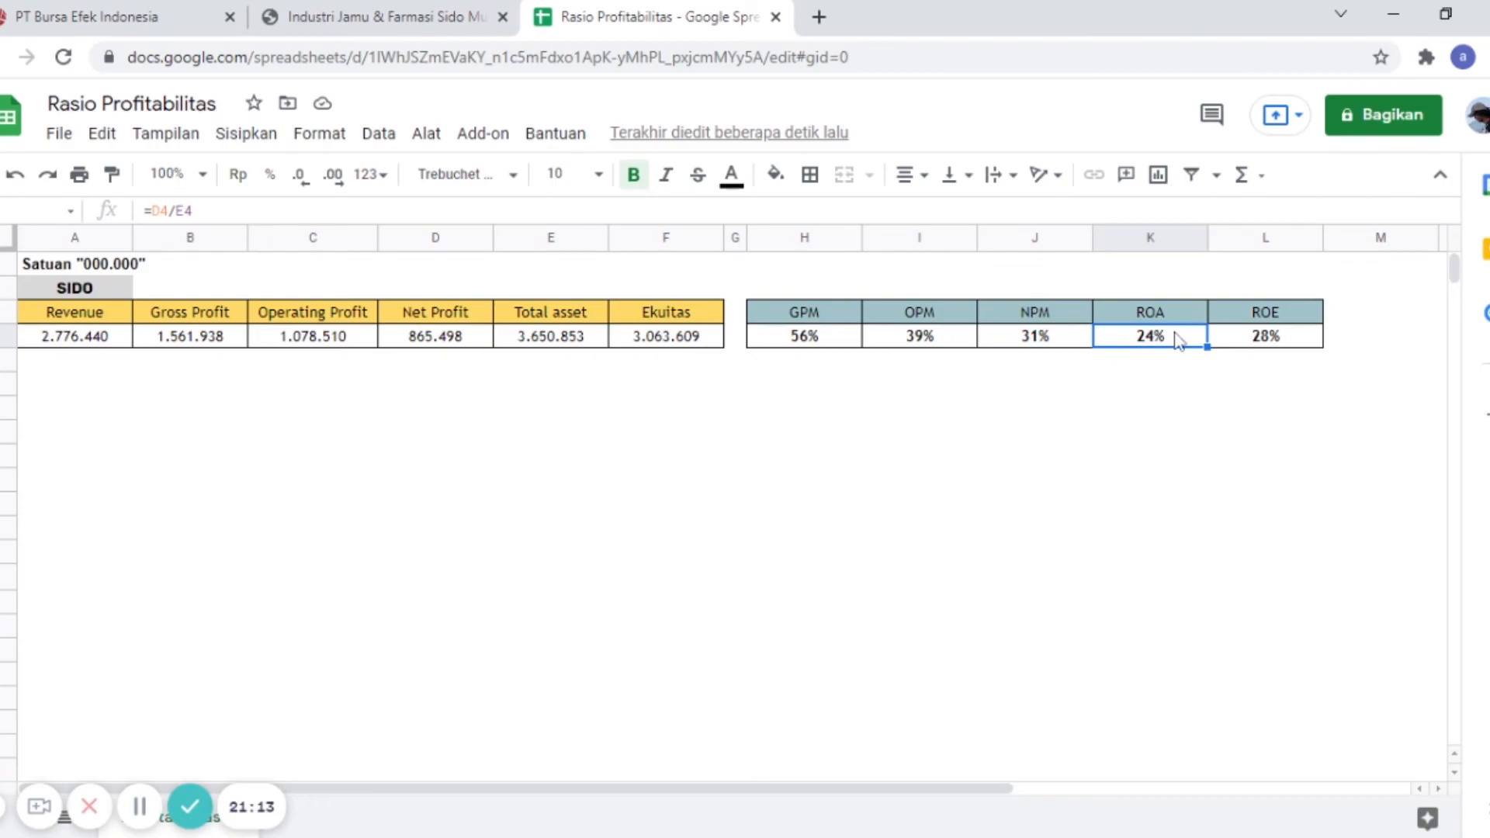
pyautogui.click(1245, 346)
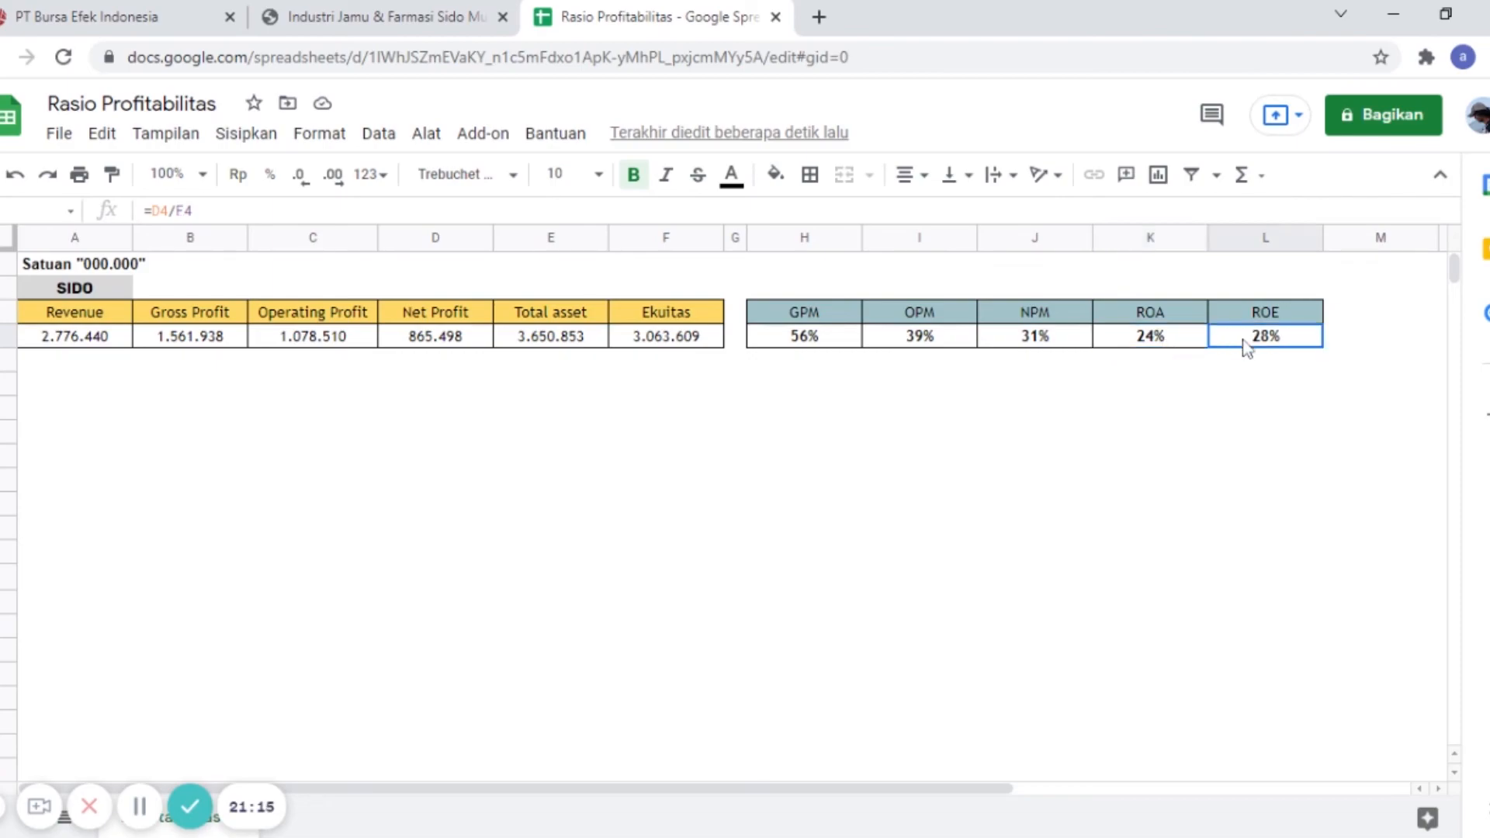
pyautogui.click(1127, 345)
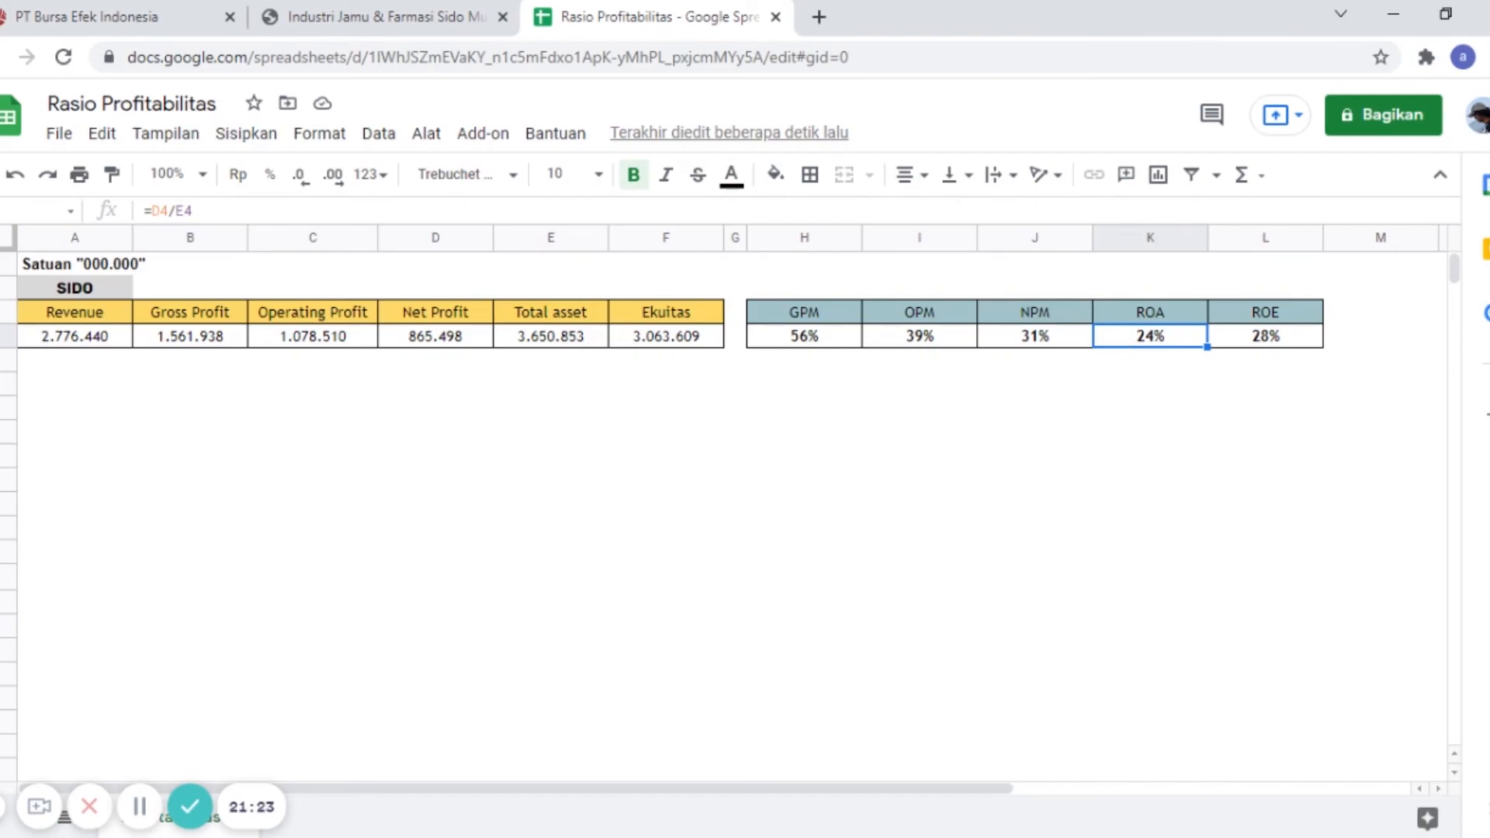
pyautogui.click(1265, 336)
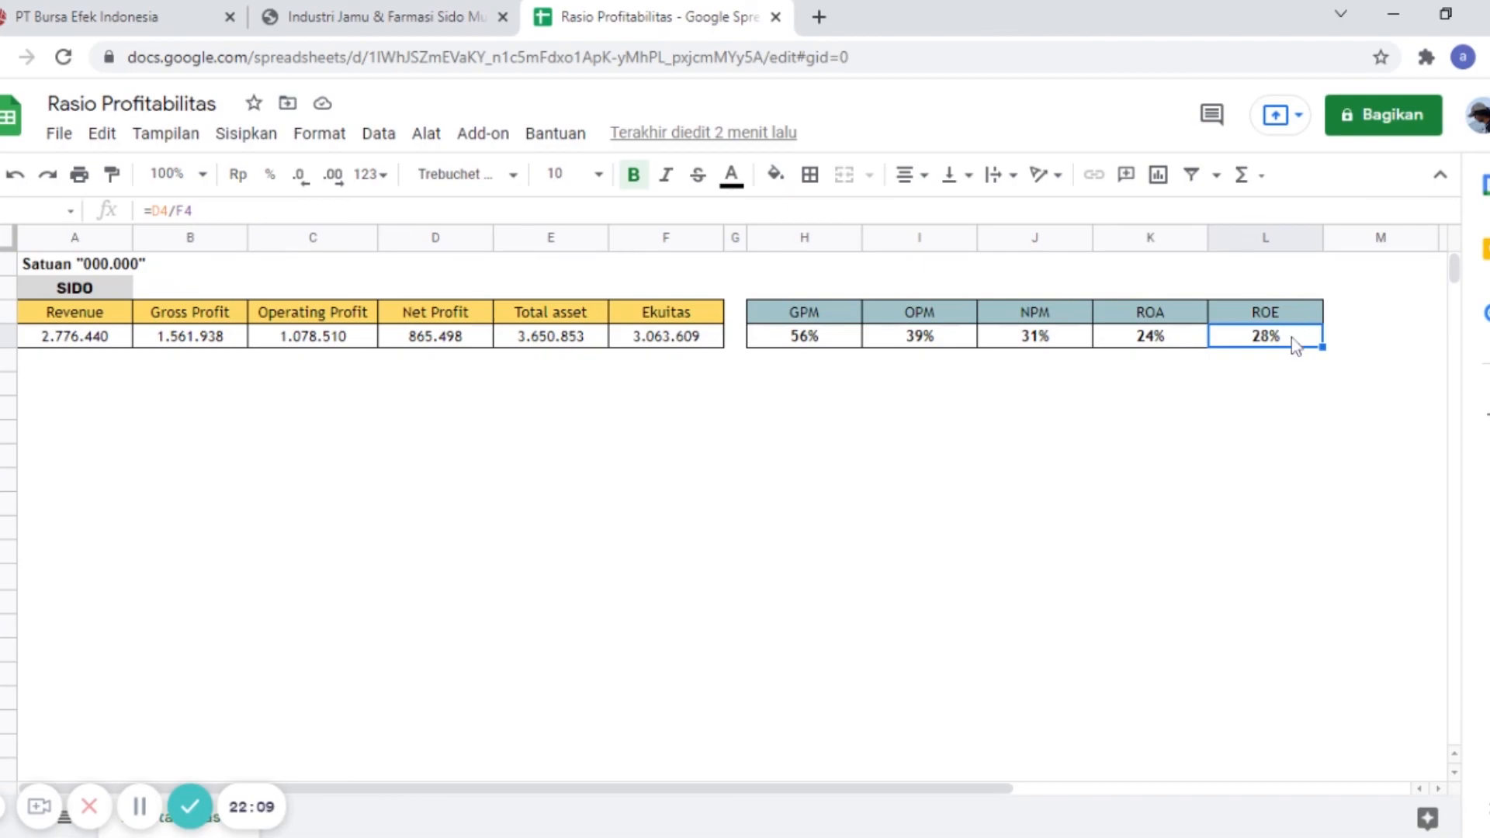
pyautogui.click(1160, 339)
pyautogui.click(813, 338)
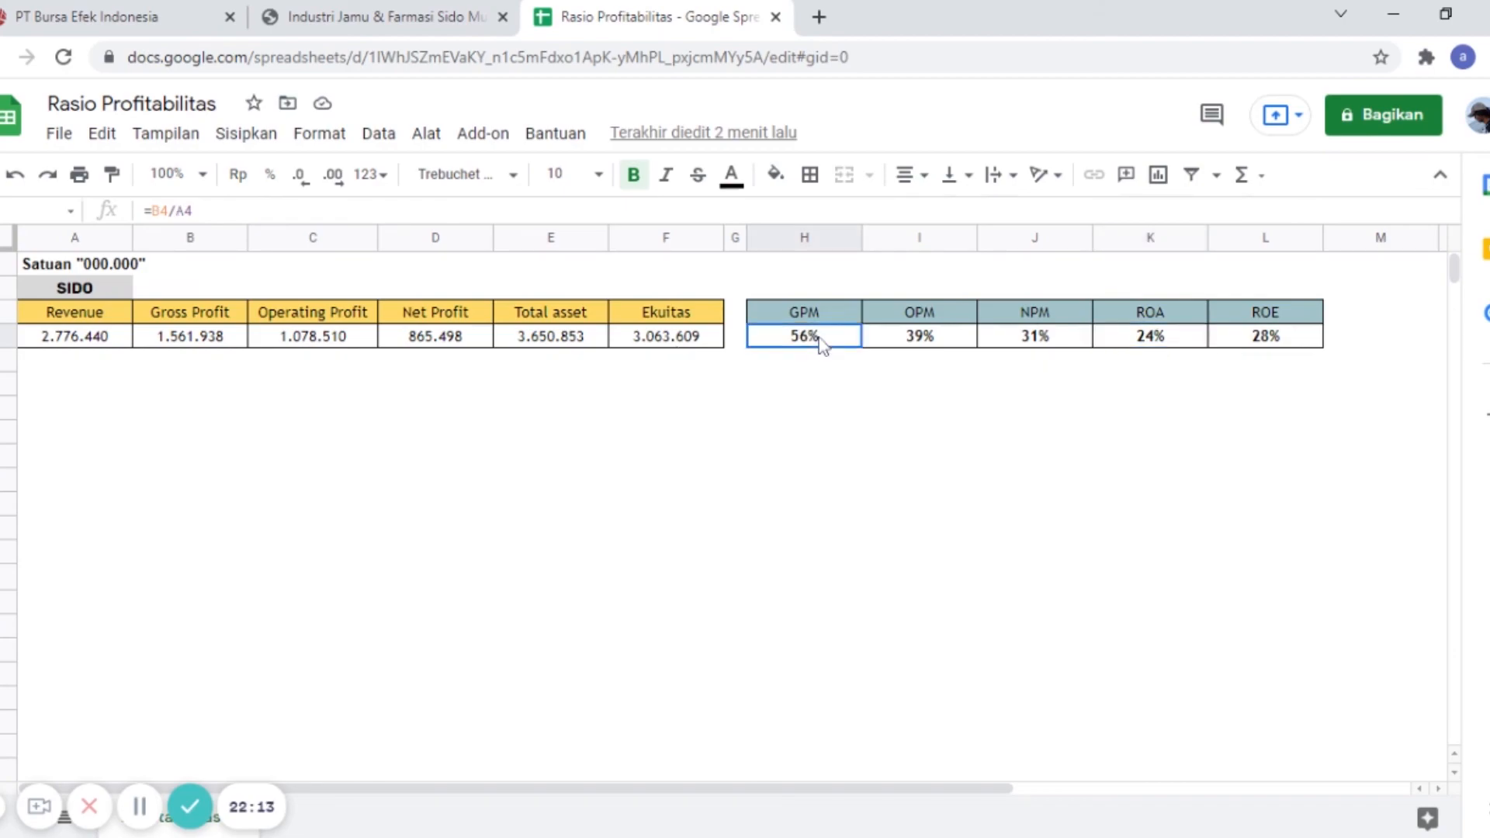
pyautogui.click(669, 343)
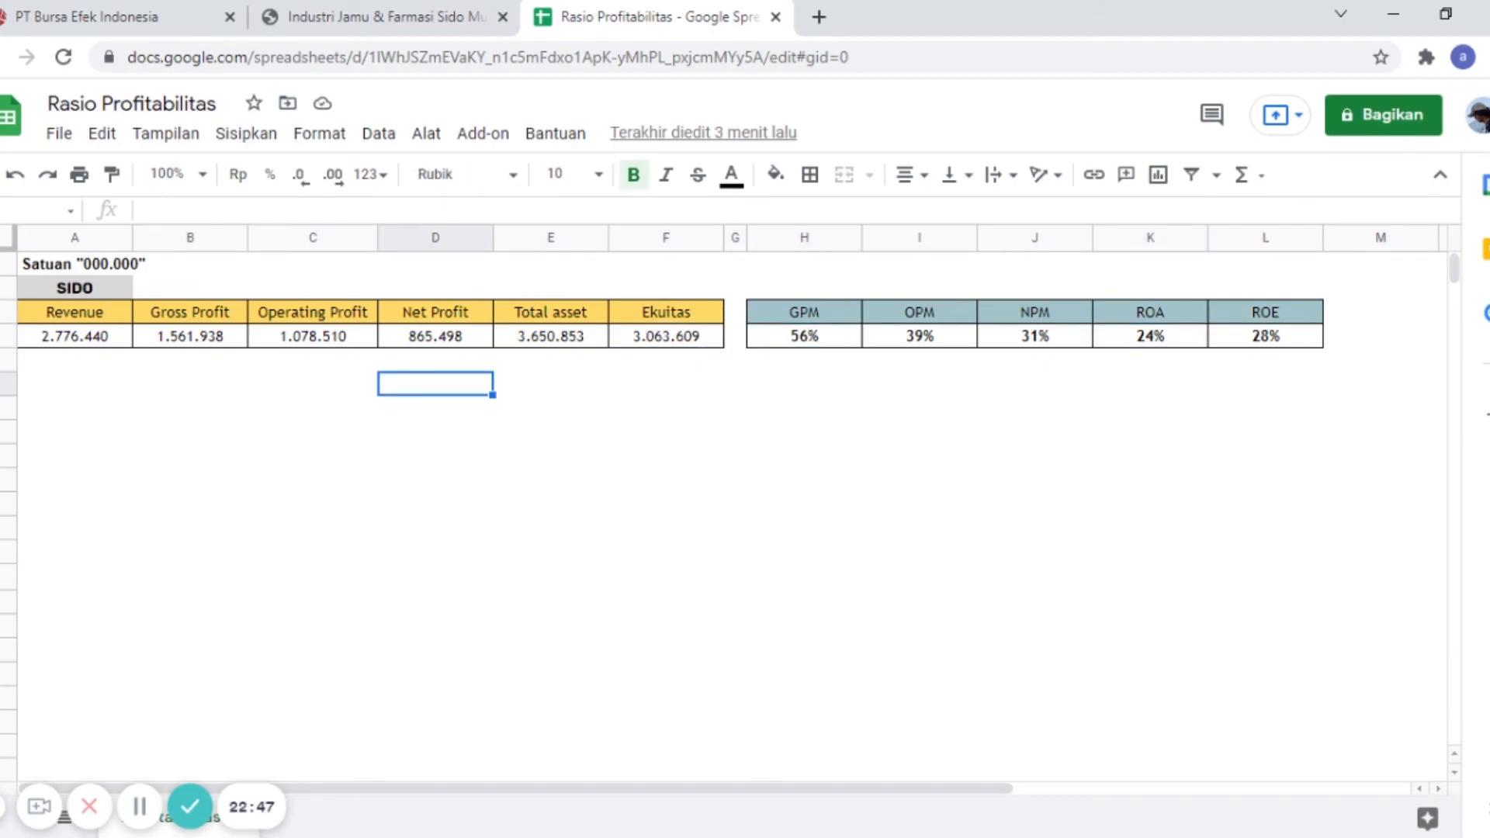